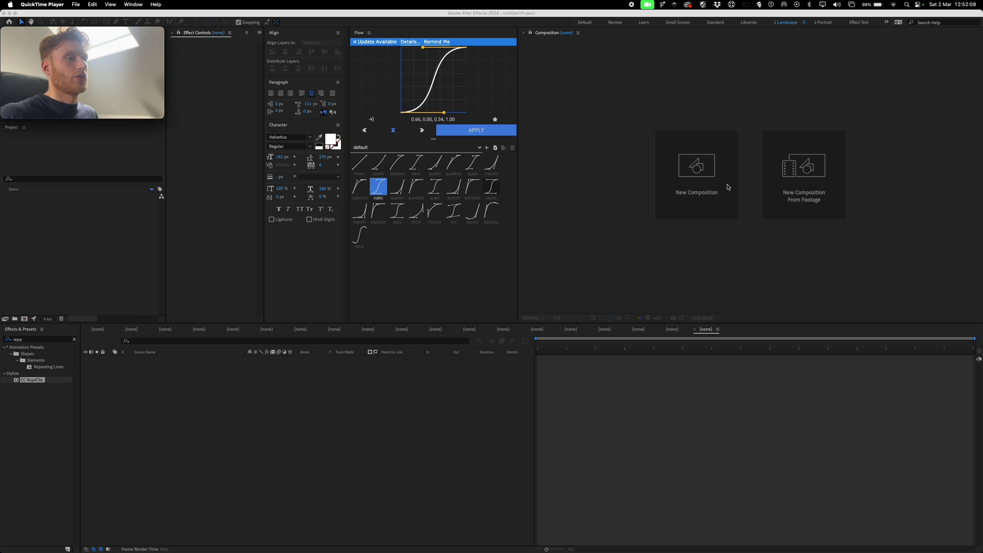
Create a new 1920 x 1920 px composition at 60 frames per second with a white background.
click(724, 187)
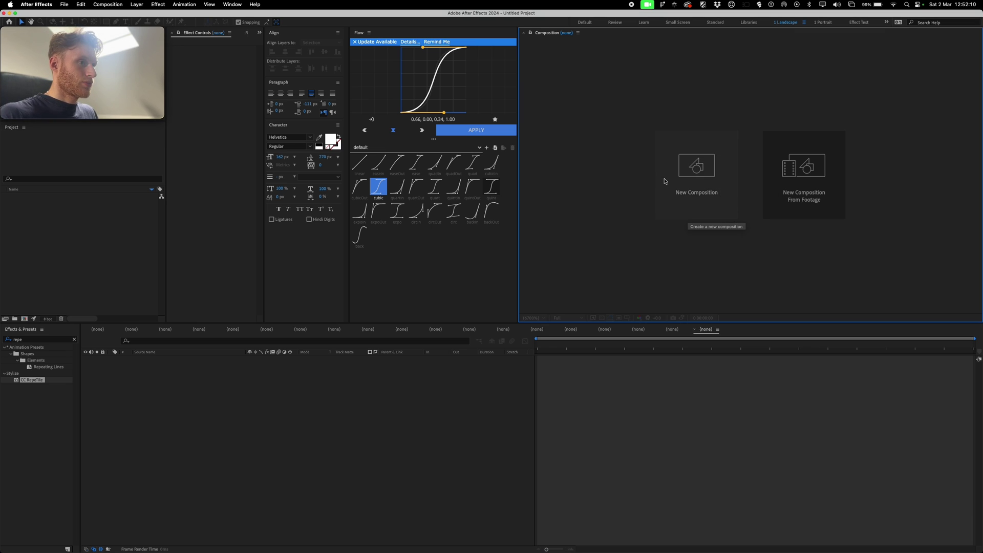
click(690, 212)
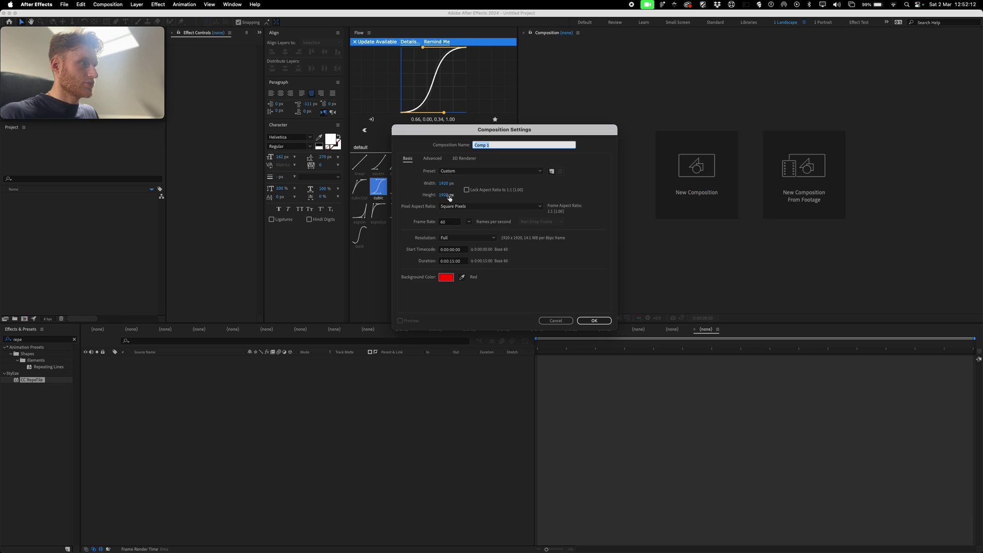
click(446, 278)
drag(382, 227, 413, 207)
click(467, 224)
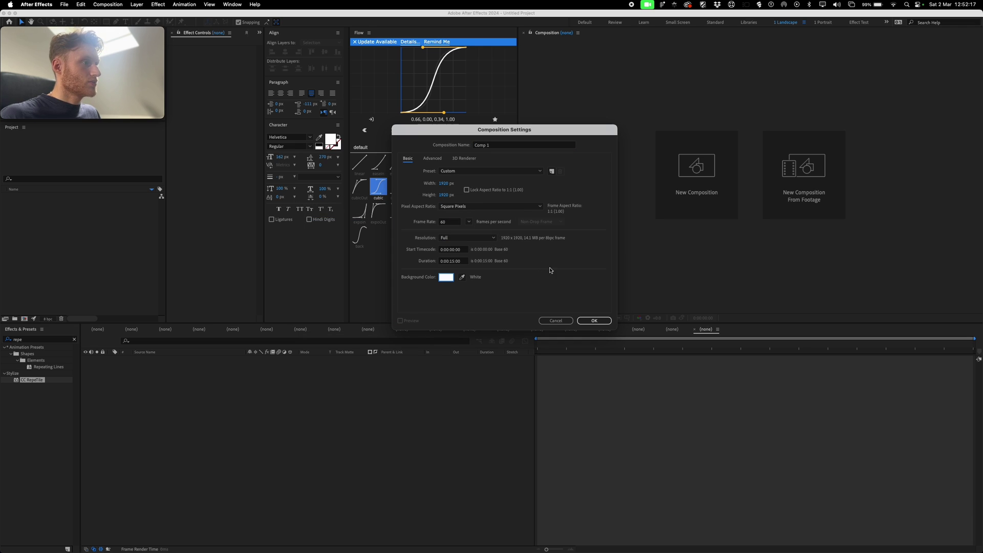
click(608, 320)
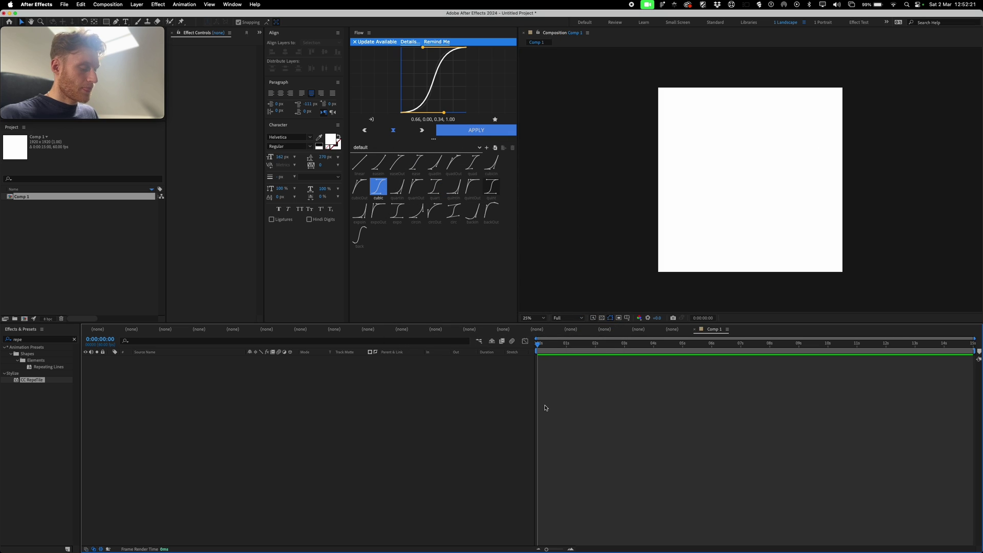
Add a text layer reading 17, fill it with black and tighten its tracking to about -120.
key(super+alt+shift+t)
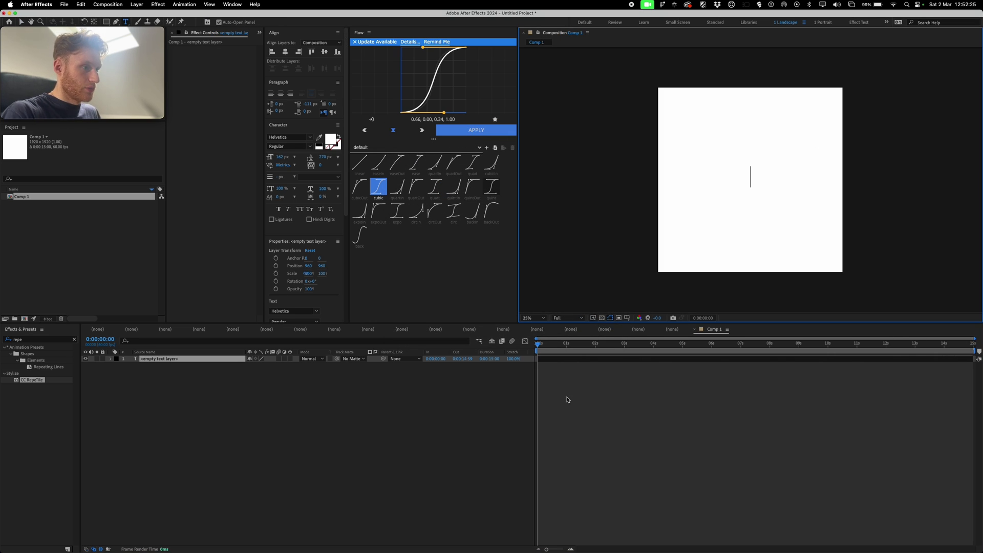
text(17)
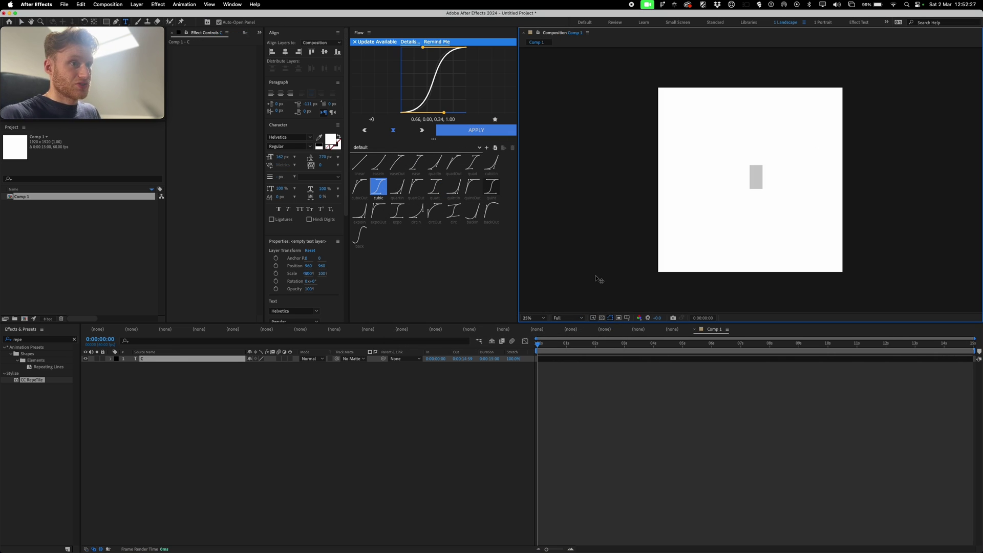
click(328, 139)
drag(338, 243, 252, 375)
drag(421, 280, 420, 317)
click(490, 217)
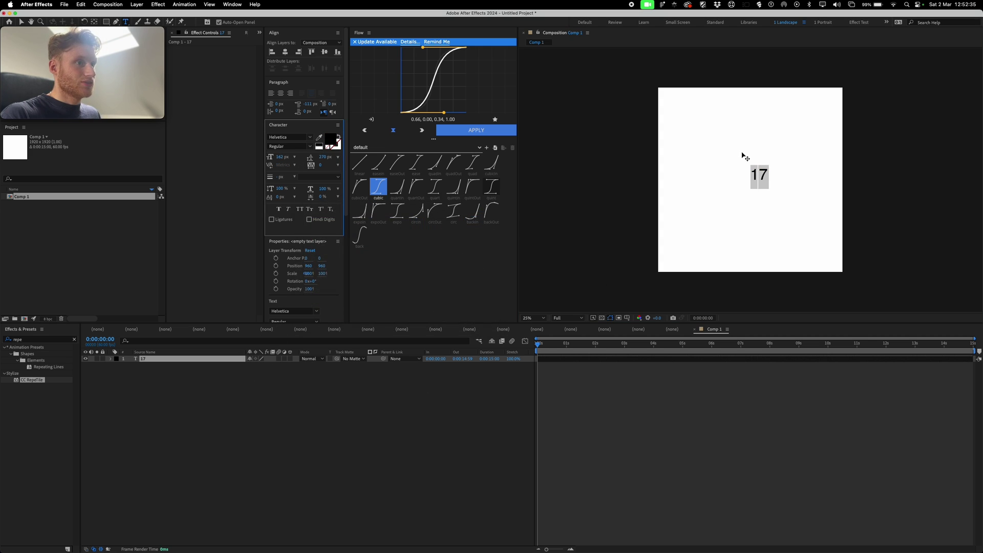
drag(320, 167, 276, 169)
click(589, 404)
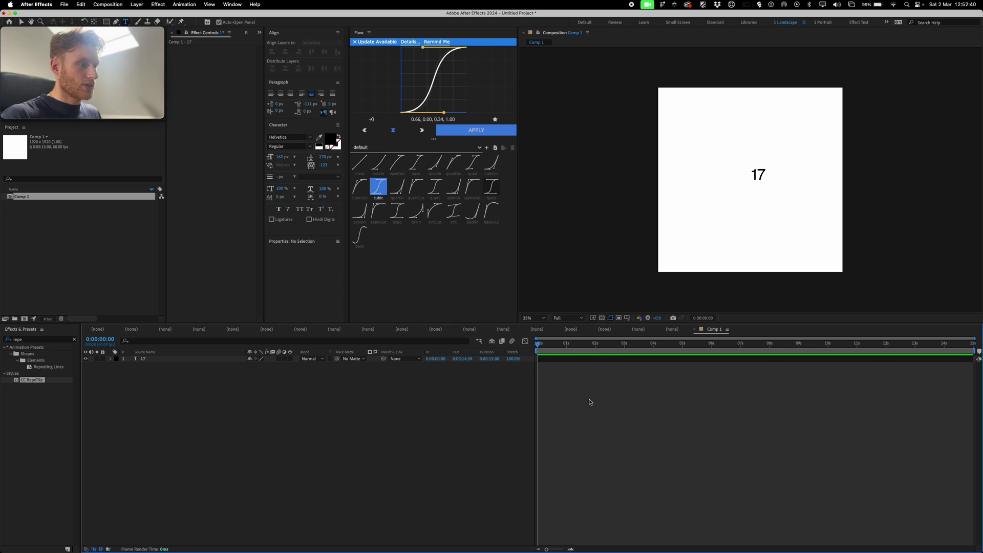
Move the anchor point of the 17 text layer to the lower-left corner of its bounding box.
click(591, 360)
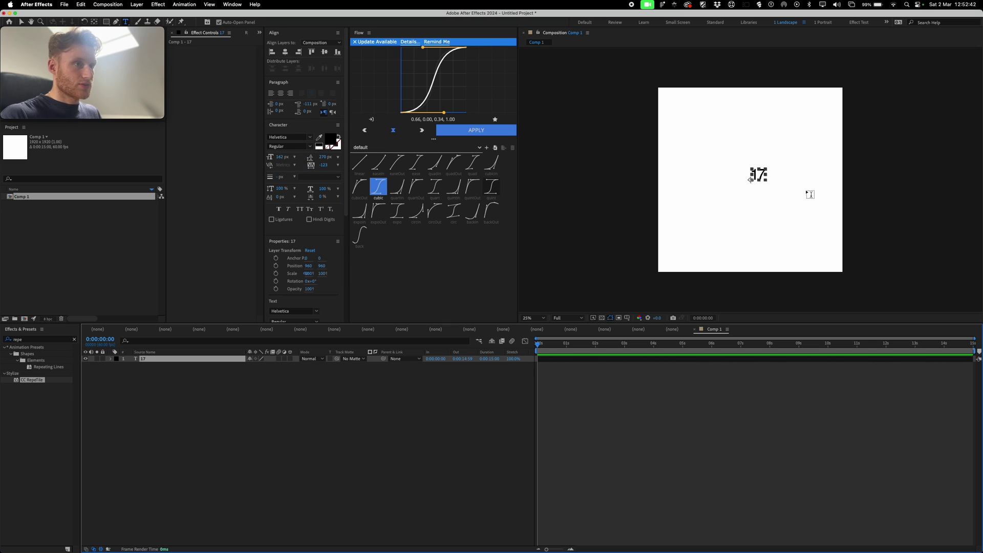
scroll(751, 177, up, 4)
key(y)
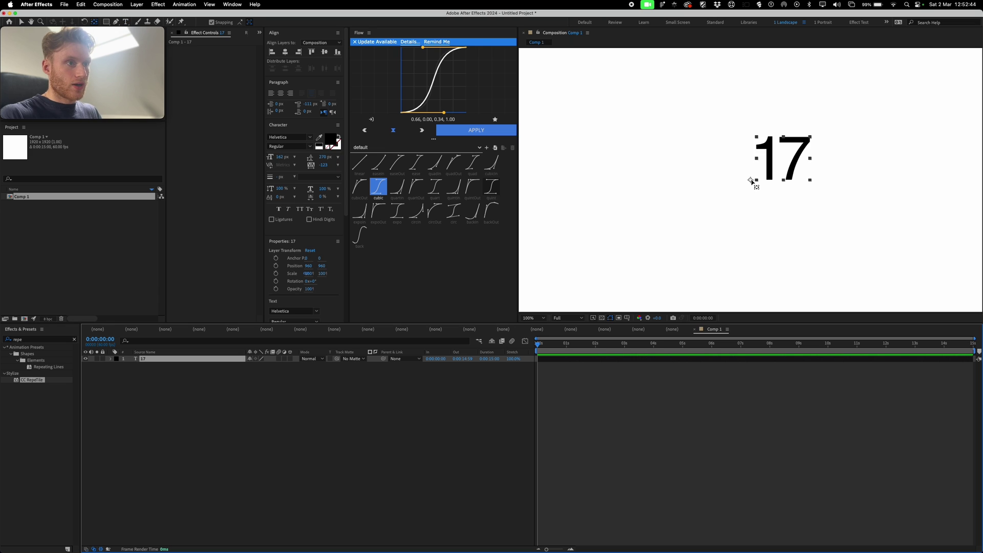
drag(751, 180, 757, 181)
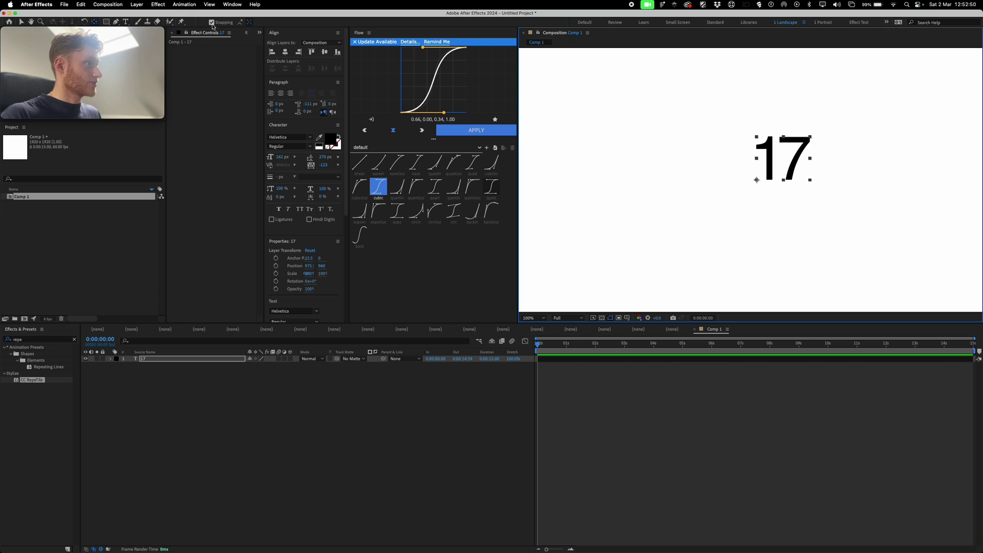
Align the 17 text layer to the bottom and left edges of the composition.
click(337, 52)
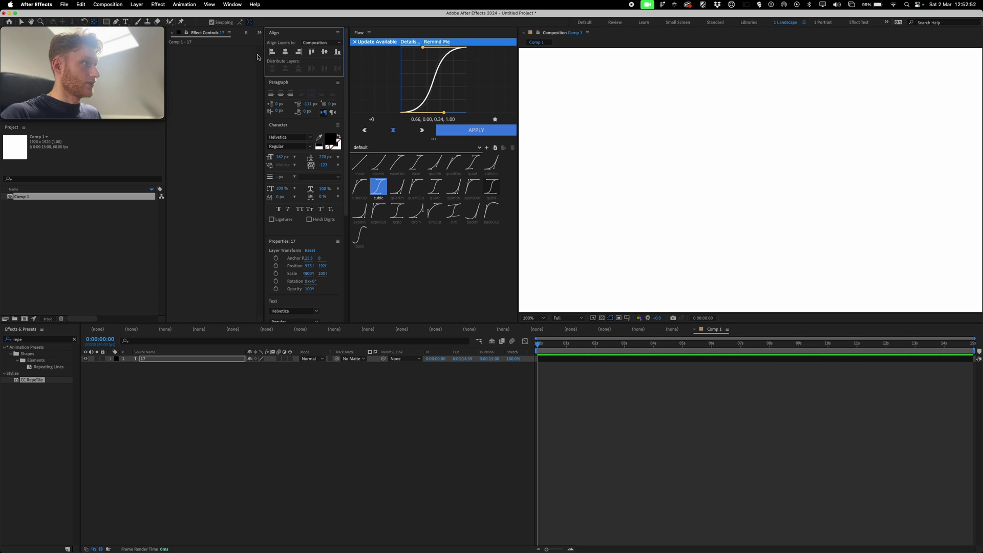
key(comma)
key(comma)
key(comma)
key(comma)
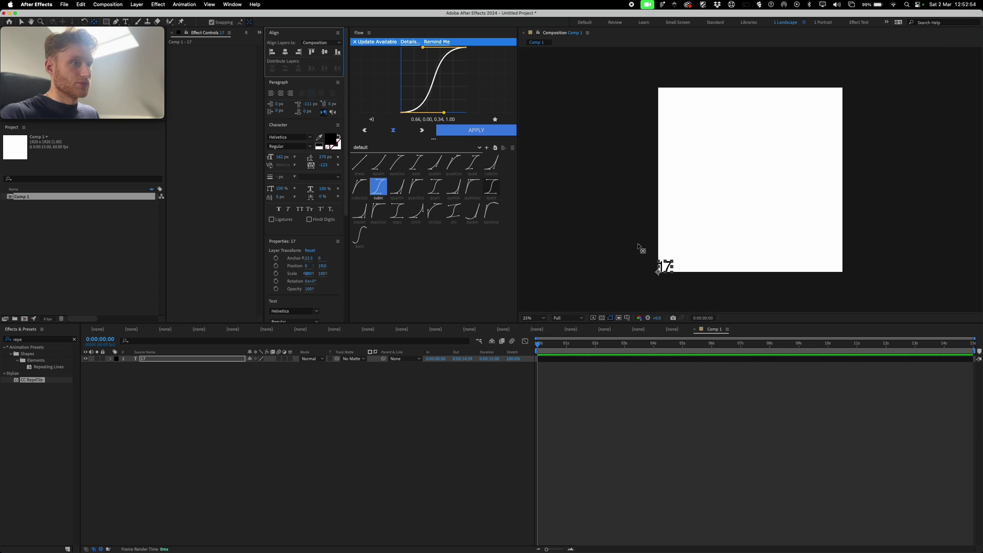
click(230, 5)
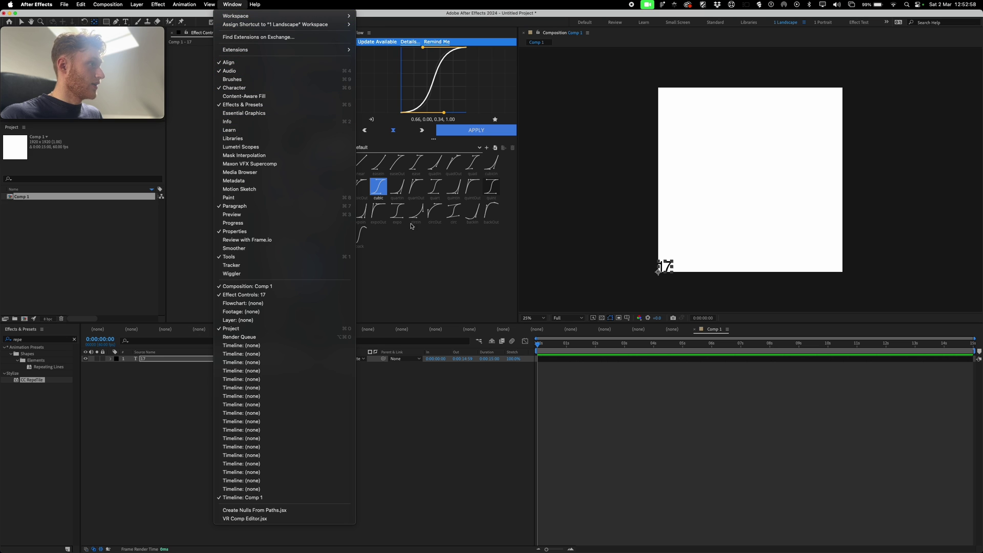
click(596, 460)
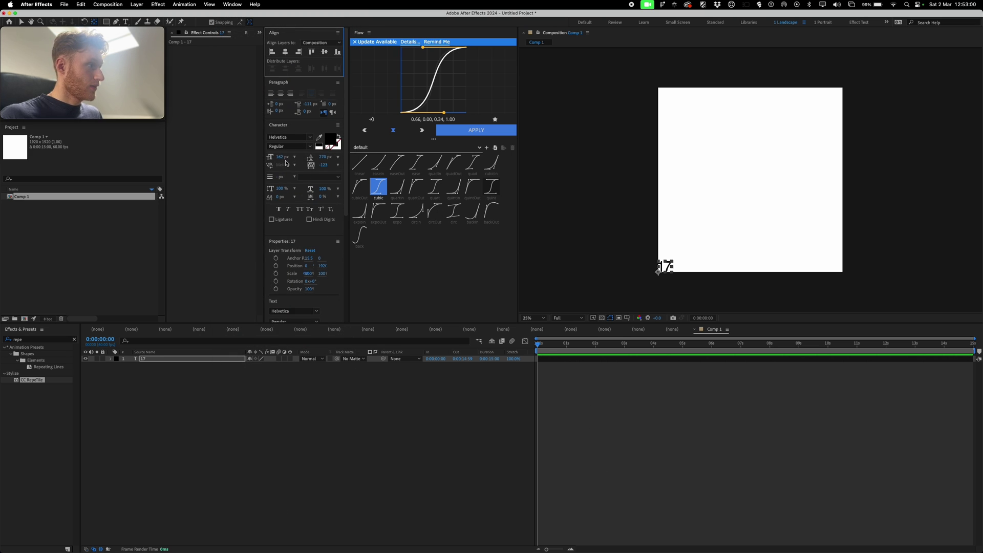
Enlarge the 17 until it spans the composition's full width on the bottom edge, and centre its anchor point.
drag(280, 159, 357, 145)
drag(777, 185, 842, 180)
drag(707, 233, 694, 234)
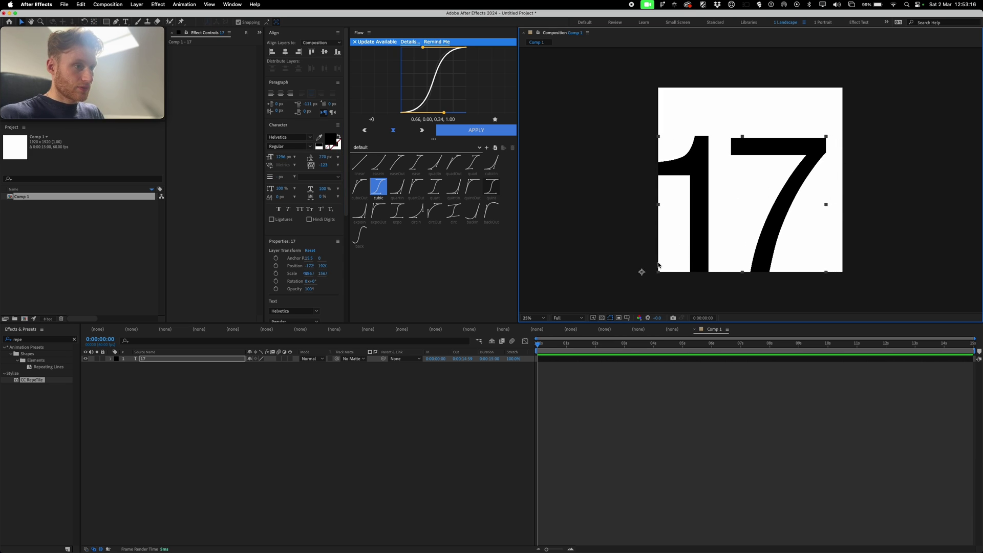
drag(641, 273, 658, 272)
key(v)
drag(826, 137, 843, 122)
key(y)
drag(658, 272, 746, 192)
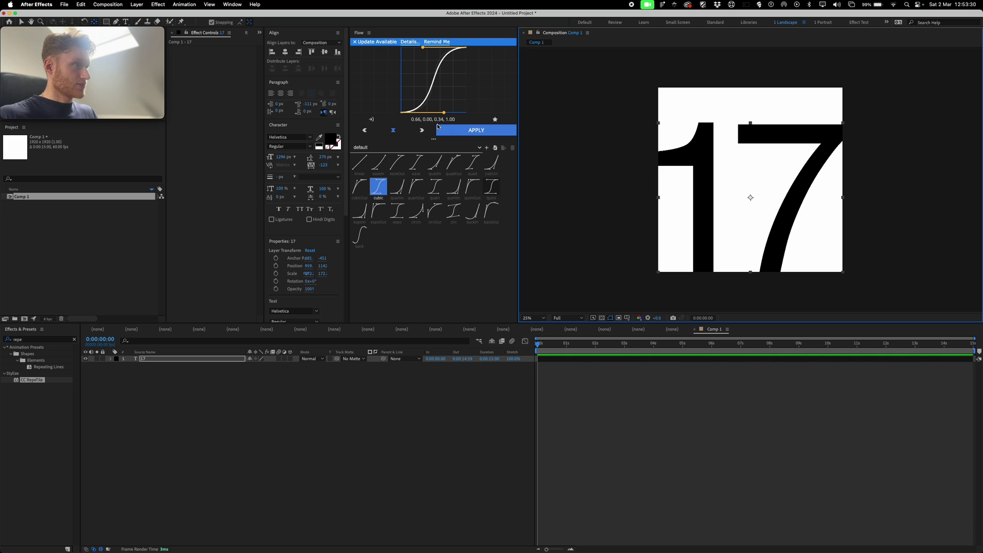
Keyframe the 17's position to slide horizontally from beyond the frame's left edge at 0 seconds to its centred place at 1 second.
right_click(624, 409)
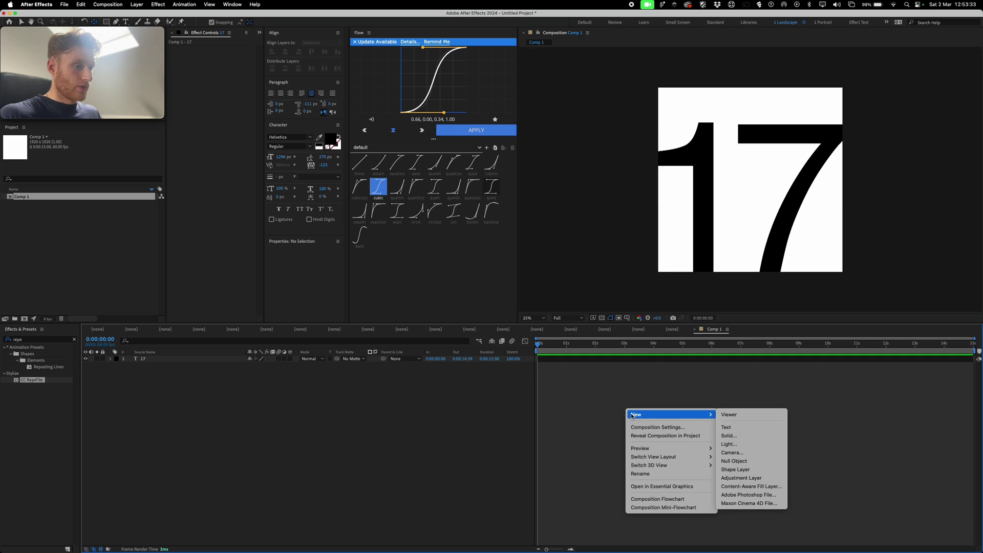
click(597, 394)
key(p)
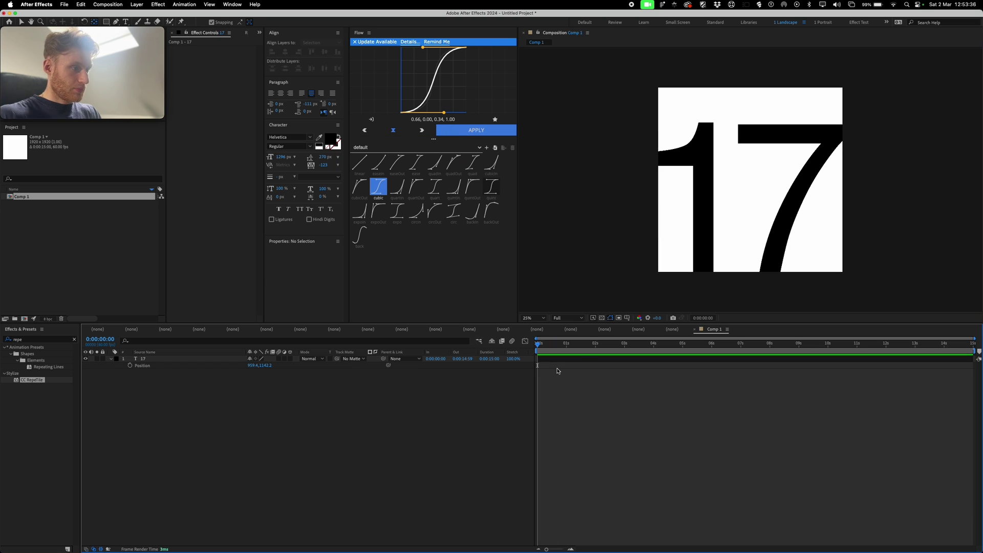
click(128, 366)
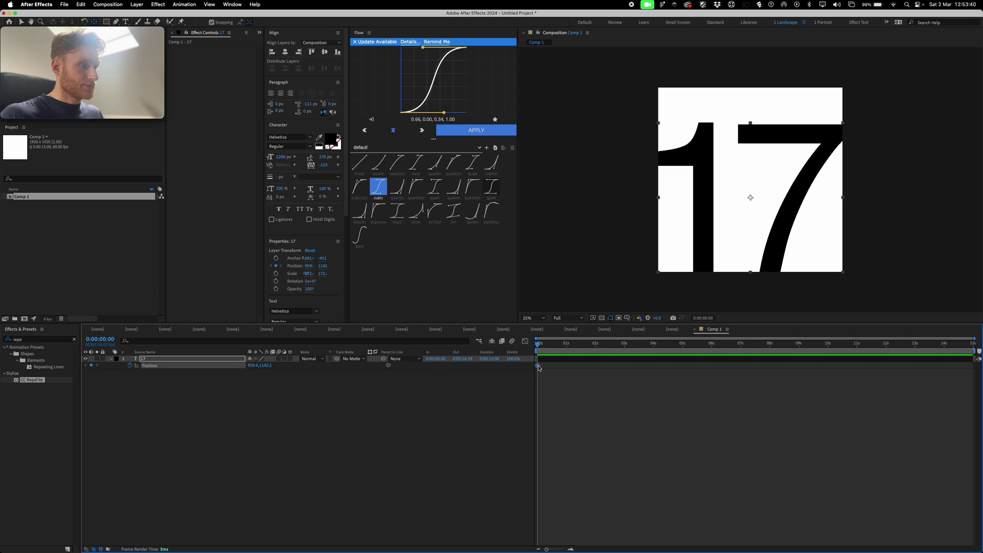
click(566, 349)
key(super+Left)
mouse_move(537, 365)
mouse_down()
mouse_move(565, 365)
mouse_move(537, 348)
mouse_up()
key(v)
drag(819, 141, 629, 161)
Apply Easy Ease to both position keyframes of the 17 layer.
right_click(547, 366)
mouse_move(592, 375)
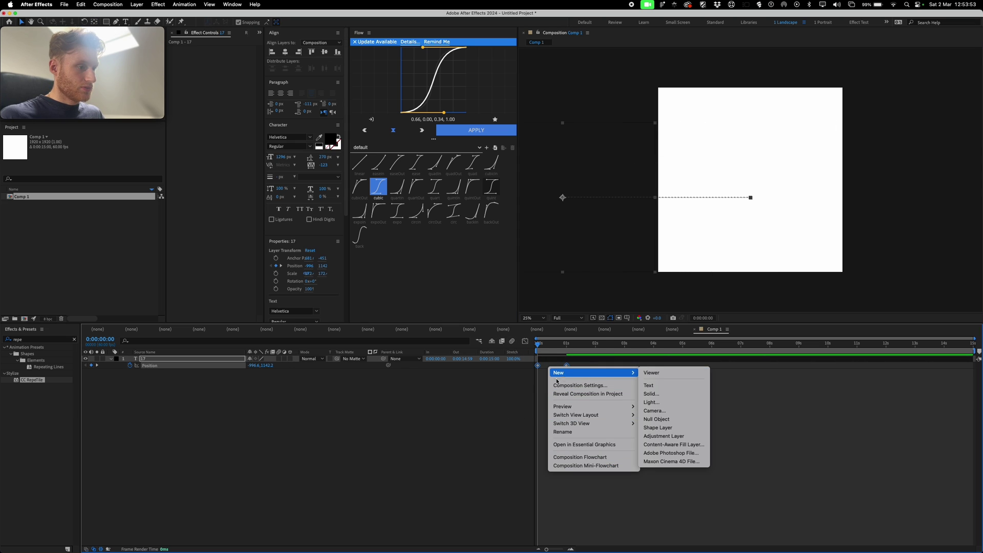
right_click(537, 374)
right_click(537, 366)
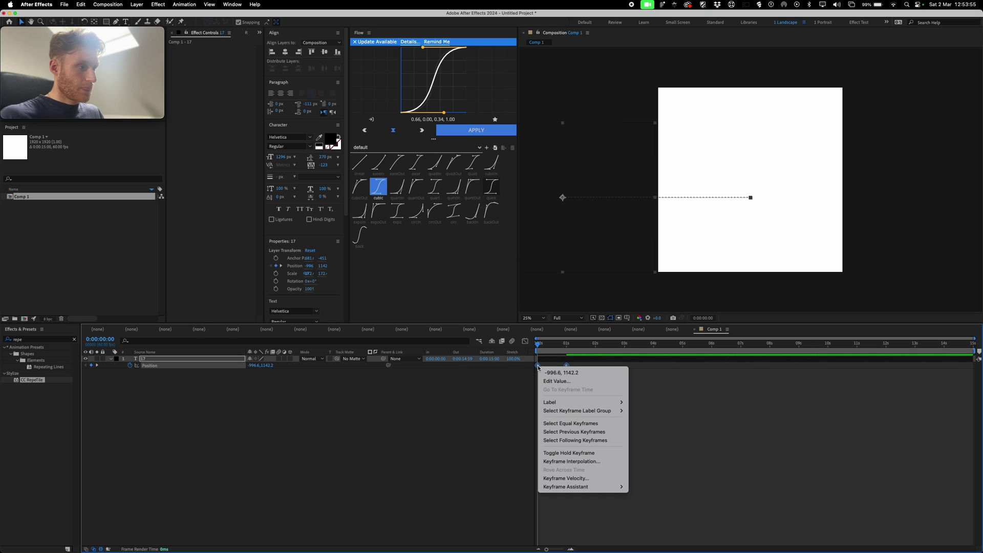
mouse_move(584, 486)
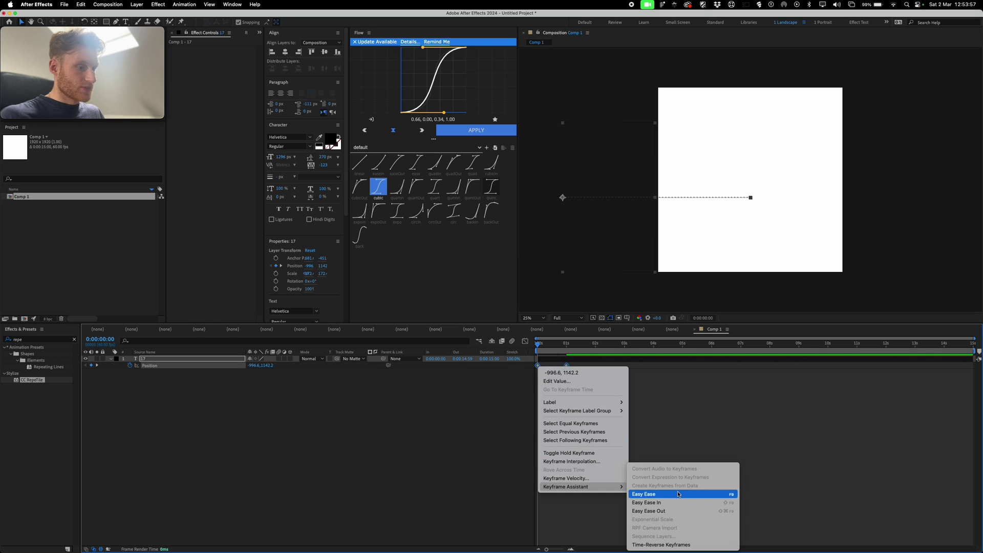
click(677, 493)
Reshape the position speed graph into a sharp central peak and preview the slide-in.
click(524, 341)
right_click(624, 398)
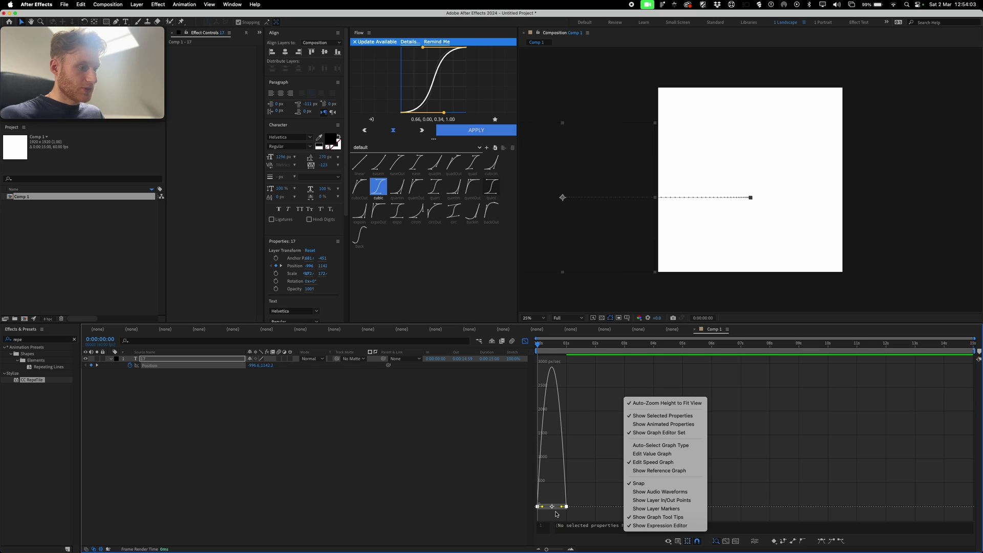
drag(561, 506, 554, 506)
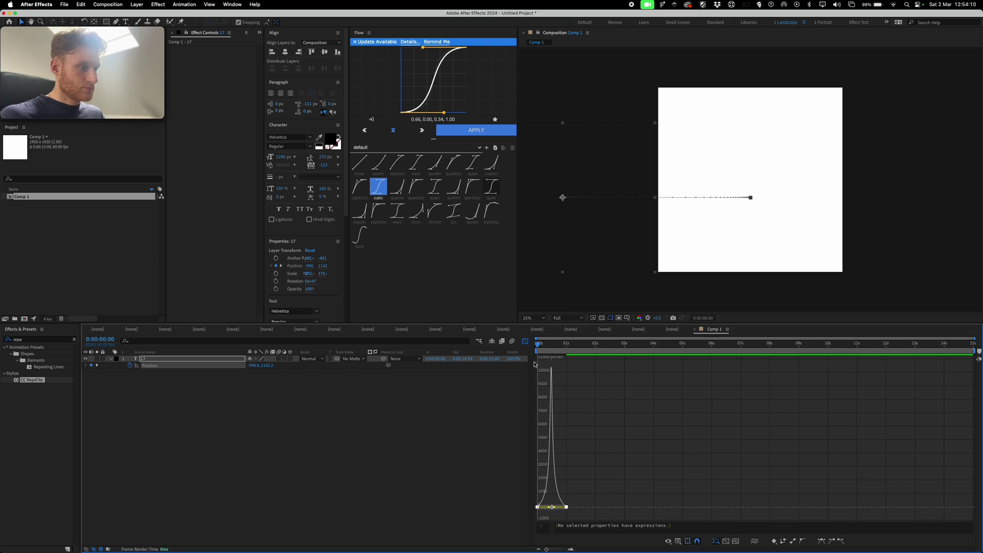
click(536, 344)
key(space)
key(space)
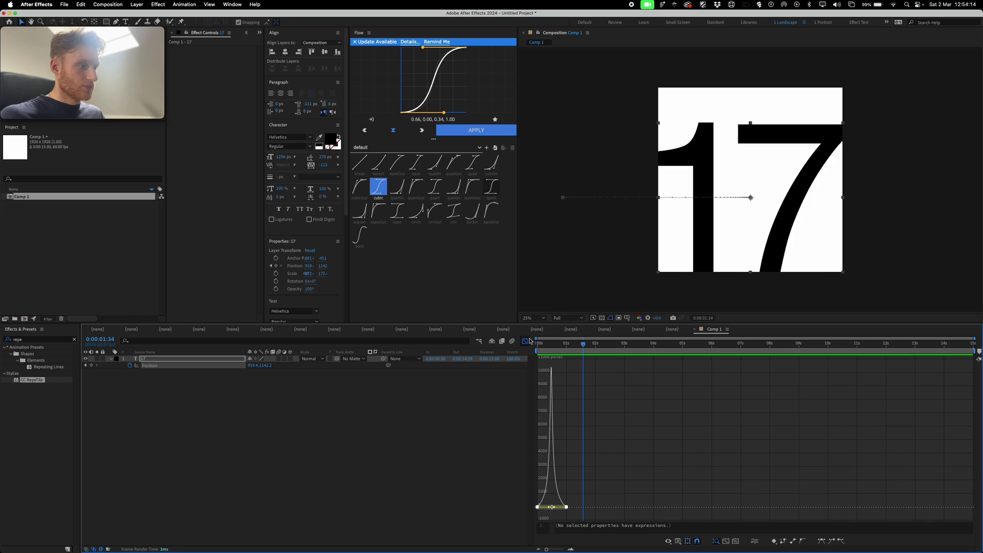
click(524, 341)
Hold the centred position briefly with a duplicate keyframe, and move the 17 beyond the frame's right edge at 0:00:02:10.
click(580, 348)
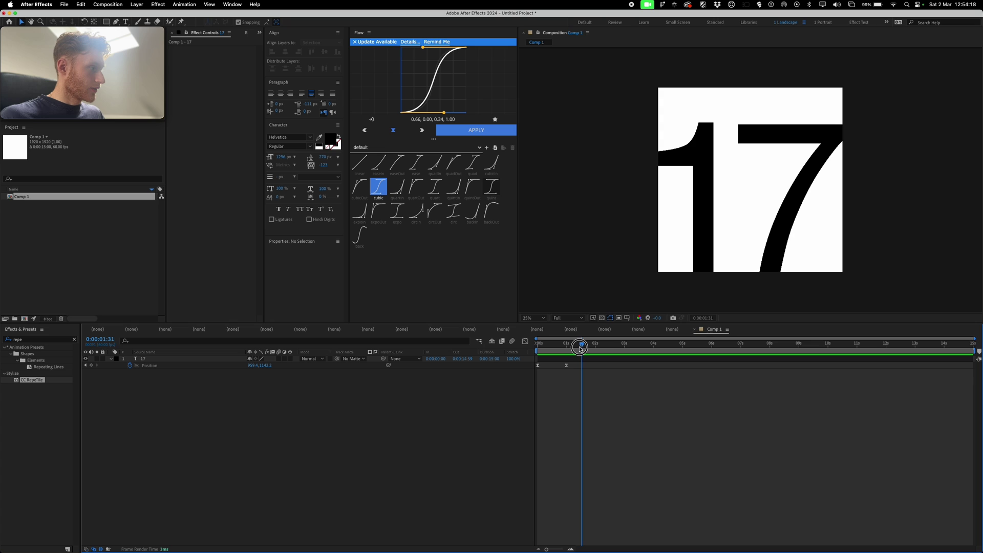
drag(579, 348, 600, 347)
click(567, 366)
click(598, 346)
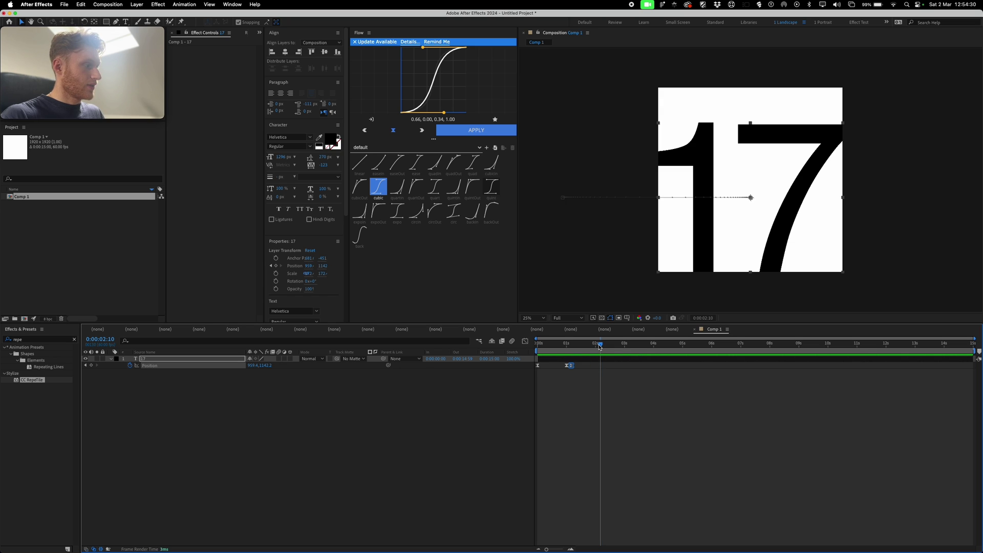
click(538, 368)
drag(735, 226, 865, 234)
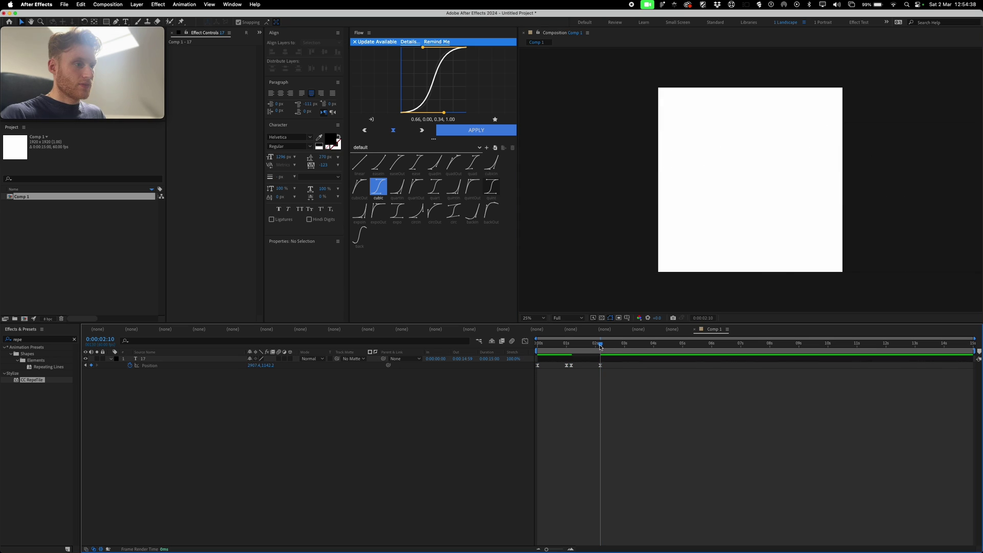
Apply Easy Ease to all four position keyframes of the 17 layer.
drag(604, 363, 507, 370)
drag(629, 397, 545, 370)
right_click(538, 368)
mouse_move(605, 484)
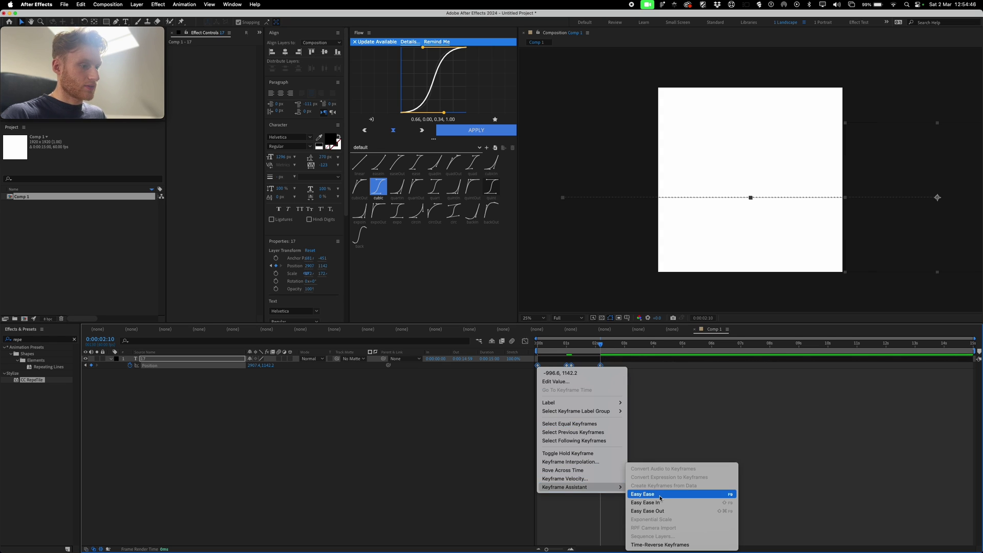
click(651, 492)
Steepen the speed graph into a sharp peak for both the slide-in and slide-out, and preview the animation.
click(525, 342)
drag(542, 507, 554, 507)
drag(577, 345, 368, 321)
key(space)
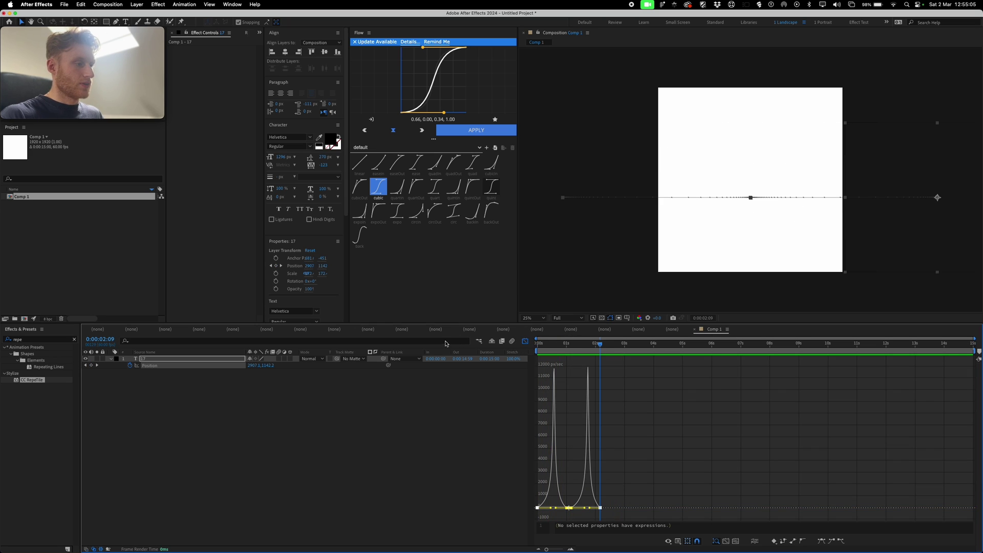
click(525, 341)
click(572, 381)
Rename the composition Comp 1 to 17 in the project.
click(48, 197)
key(Return)
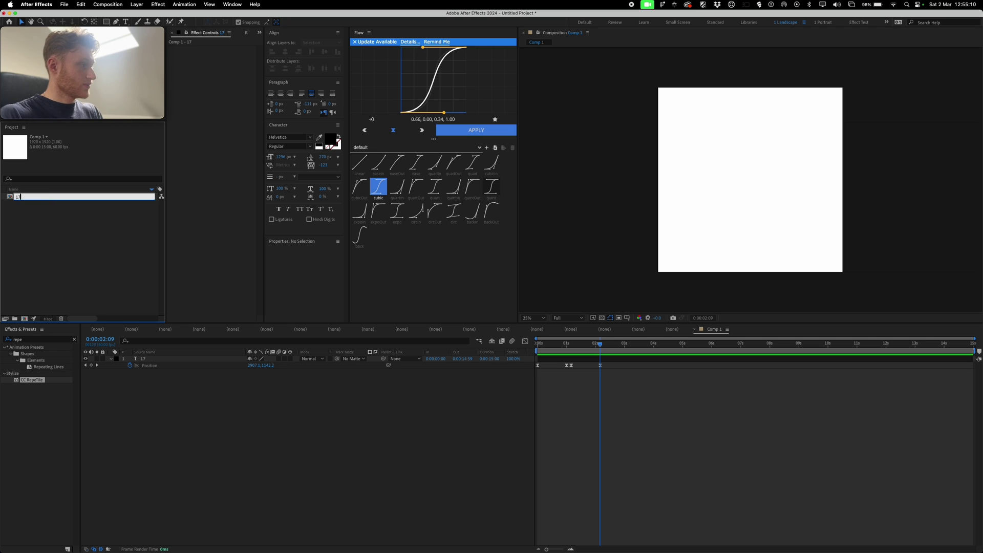
key(Return)
Create a second composition with the same settings and place the 17 composition inside it as a layer.
right_click(50, 224)
click(55, 226)
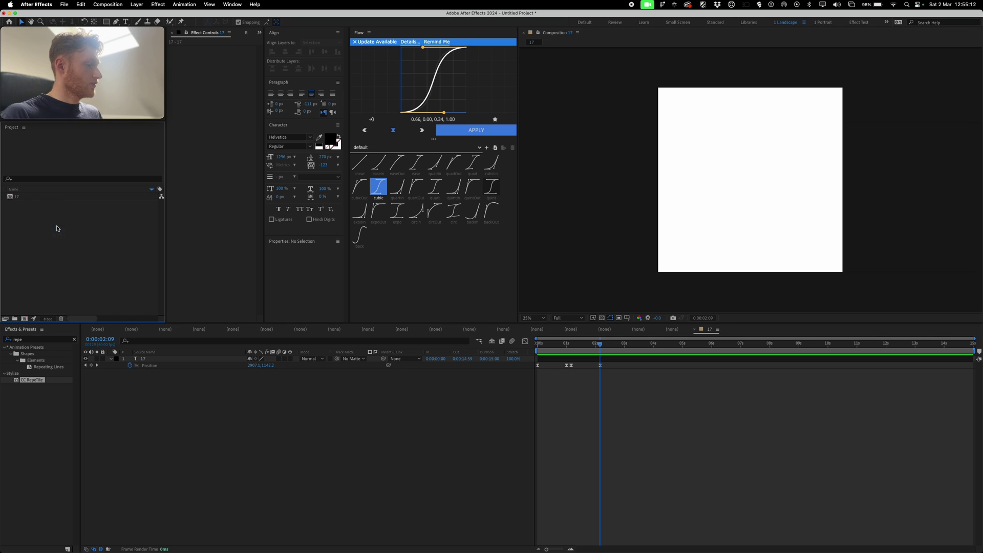
click(588, 321)
drag(117, 205, 445, 372)
Add a white solid at composition size above the 17 layer in Comp 1.
right_click(647, 384)
mouse_move(655, 390)
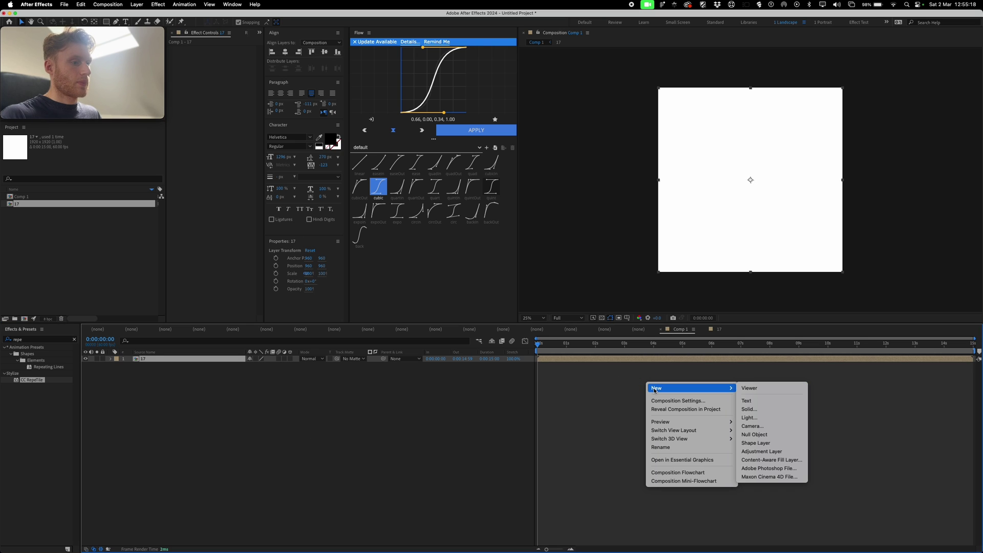
click(749, 410)
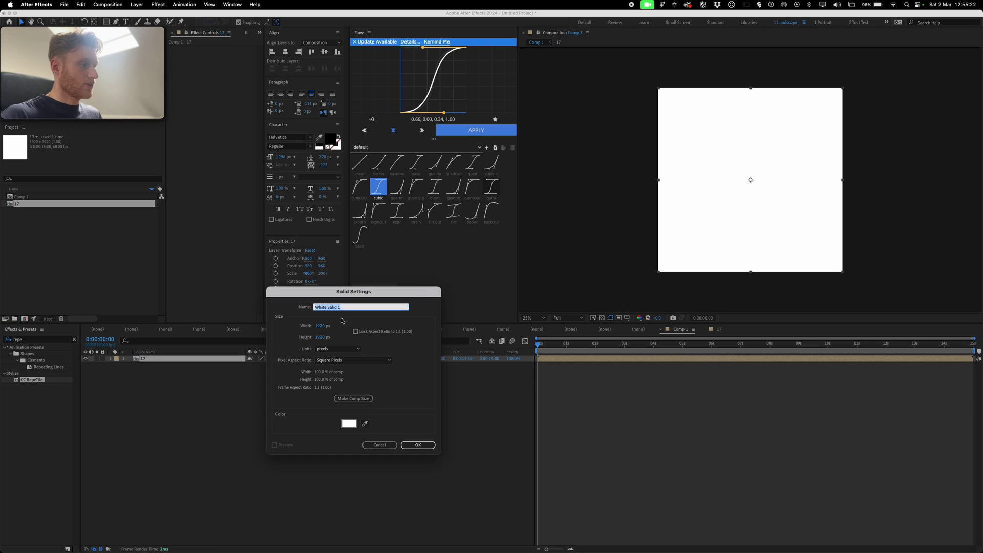
click(407, 443)
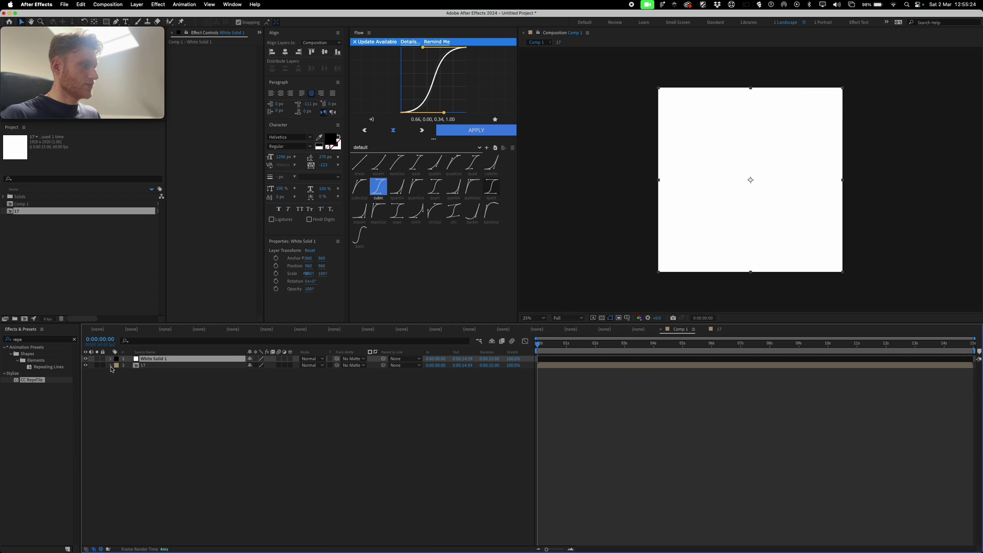
Find the Gradient Ramp effect and apply it to the white solid.
double_click(58, 340)
text(g)
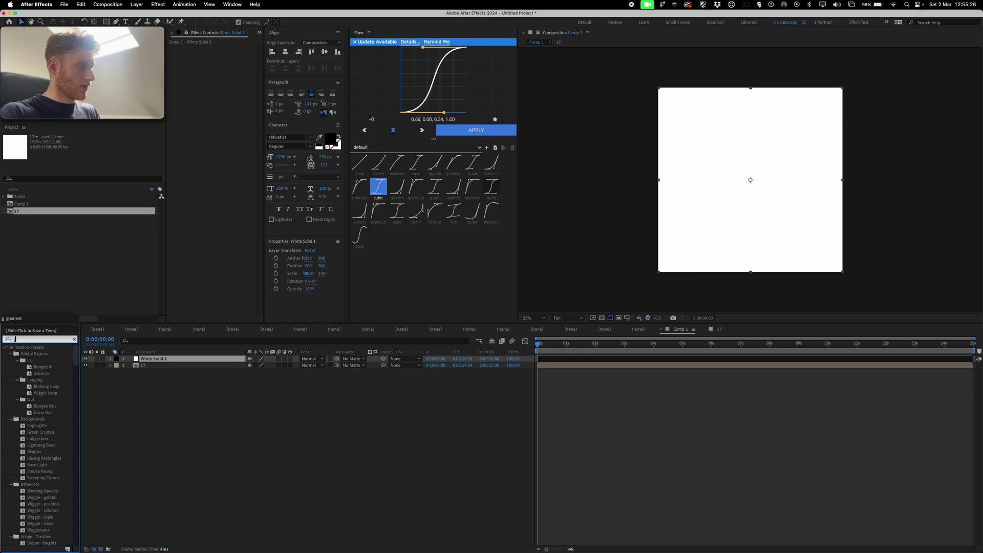
text(radie)
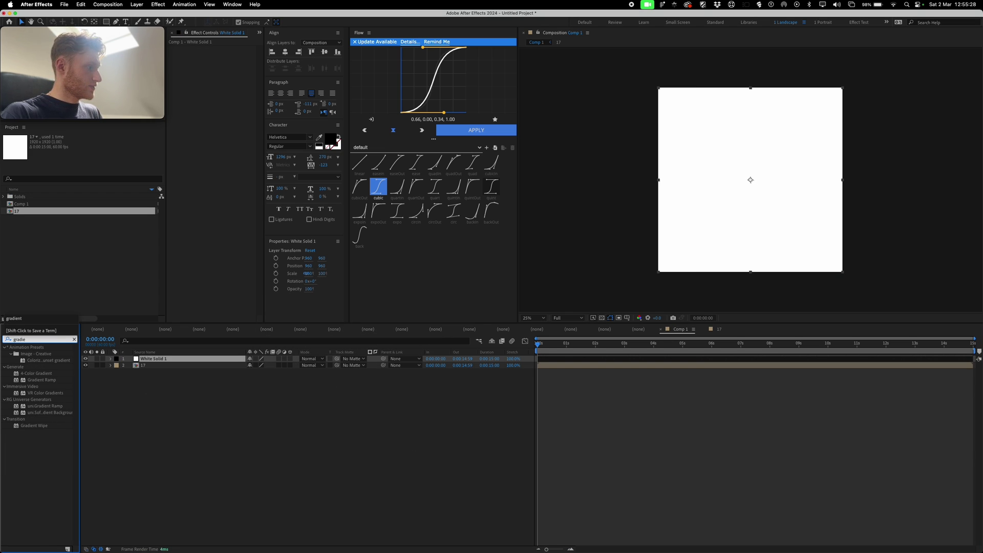
drag(45, 380, 174, 359)
Make the gradient diagonal by placing the ramp's start near the composition's upper-left corner and its end near the lower-right corner.
click(225, 55)
drag(565, 106, 692, 122)
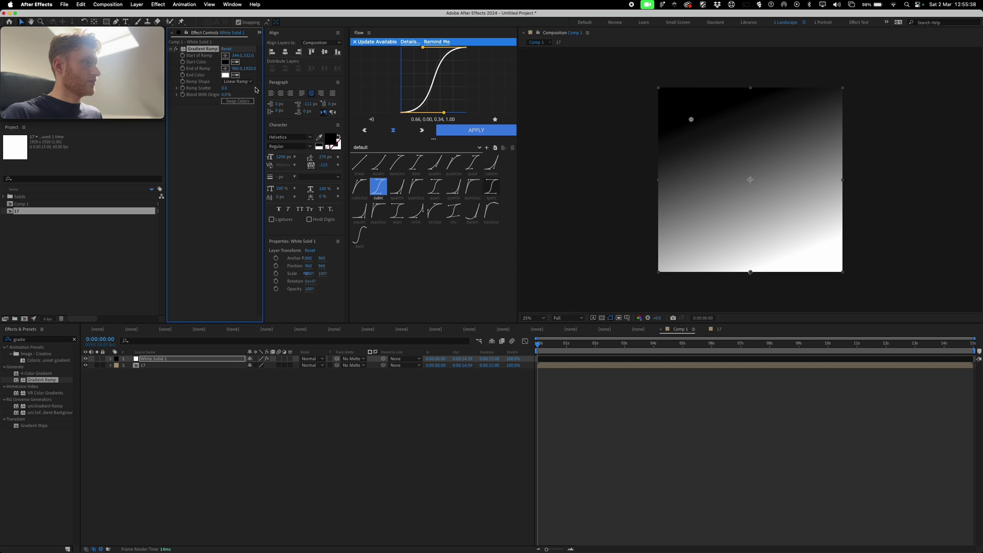
click(224, 68)
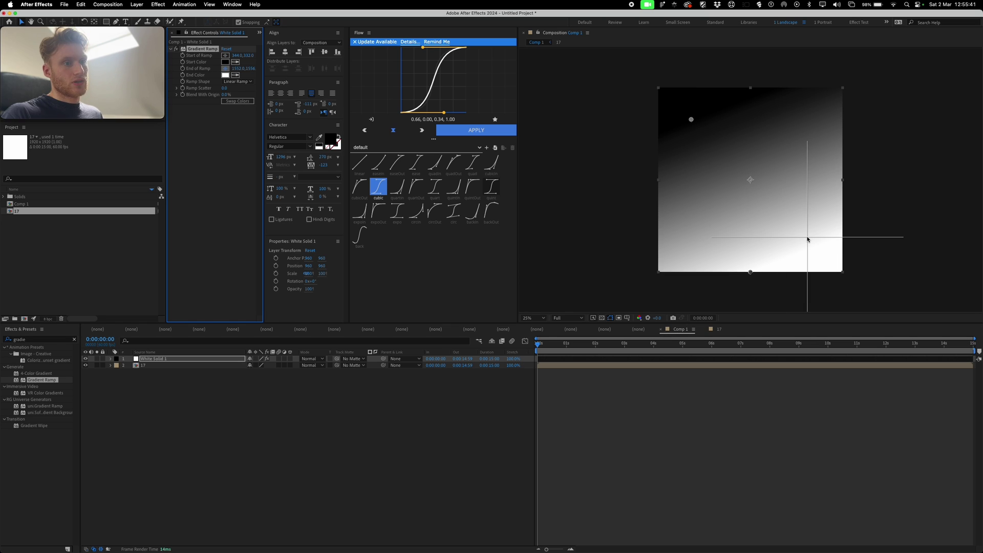
click(807, 238)
Apply the Mosaic effect to the gradient solid with 12 horizontal and 12 vertical blocks.
click(32, 339)
text(mos)
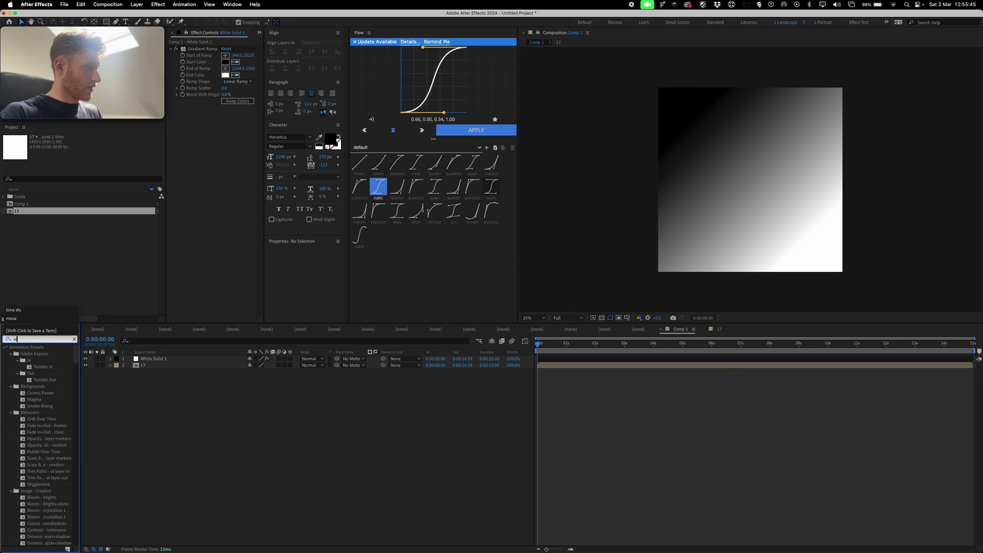
click(224, 114)
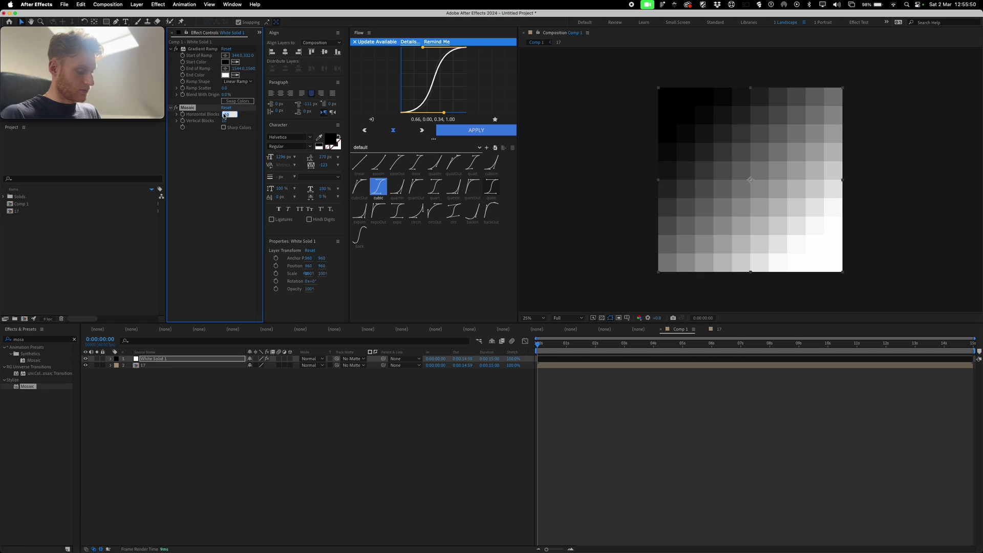
text(12)
key(Return)
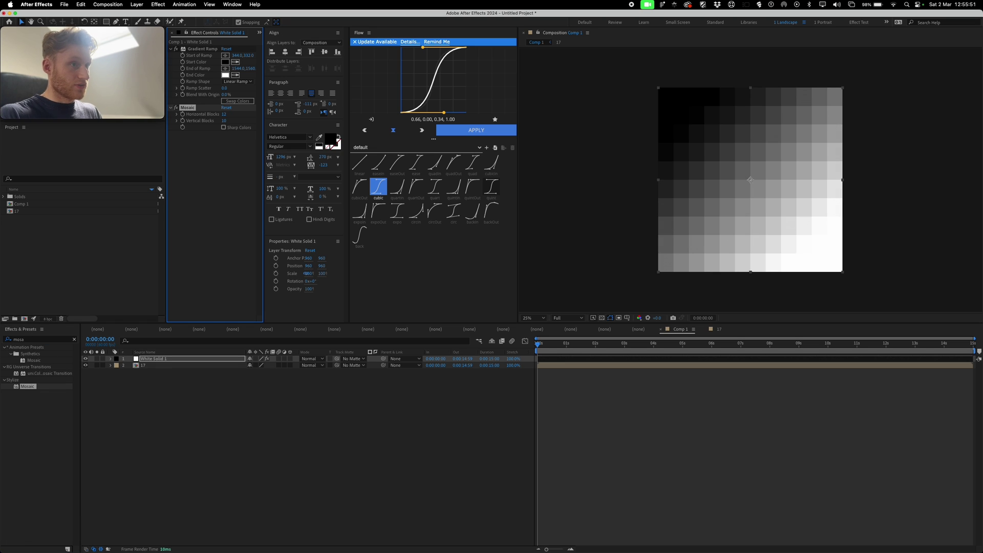
click(224, 120)
text(12)
click(222, 145)
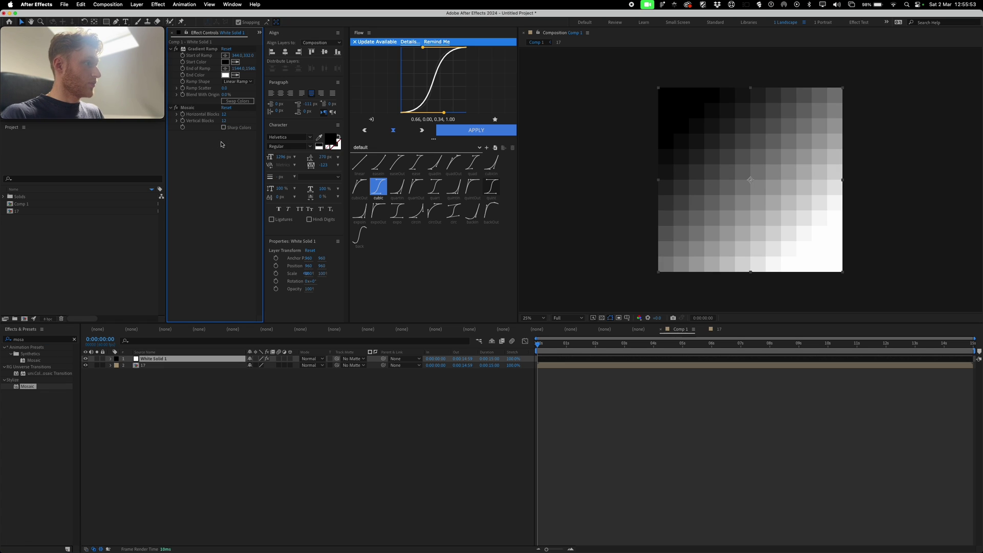
Rename the white solid layer as Dispalcement Map.
right_click(158, 409)
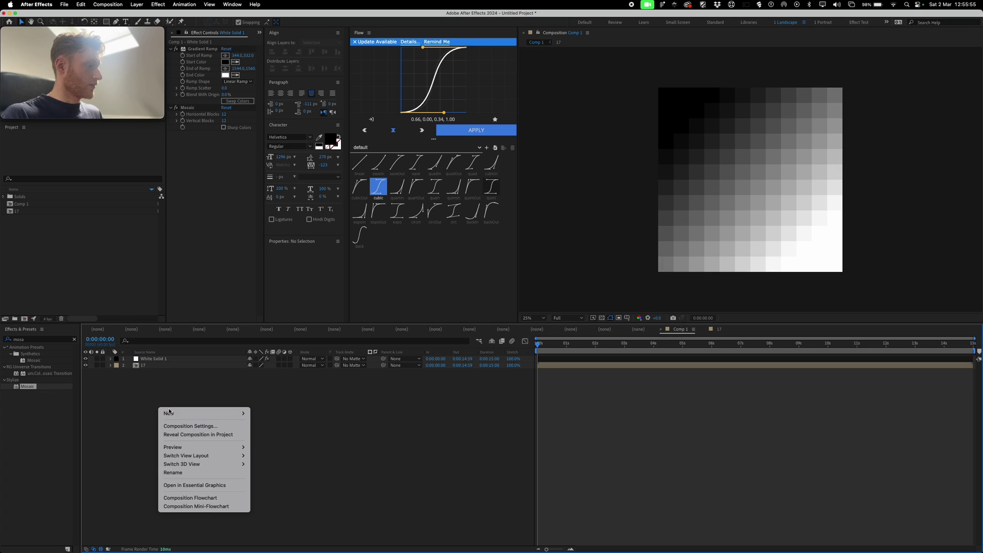
click(145, 358)
click(145, 358)
key(Return)
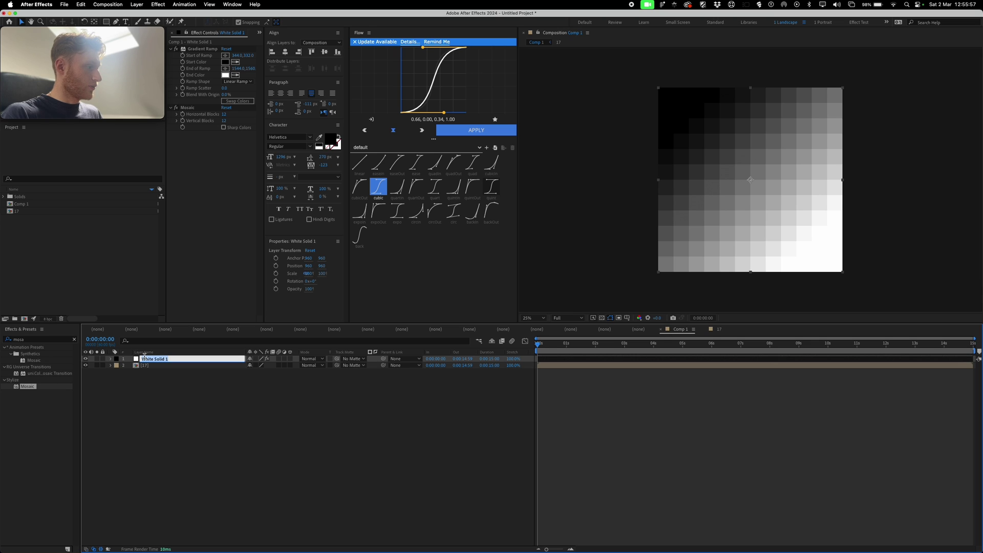
text(Dispalcement)
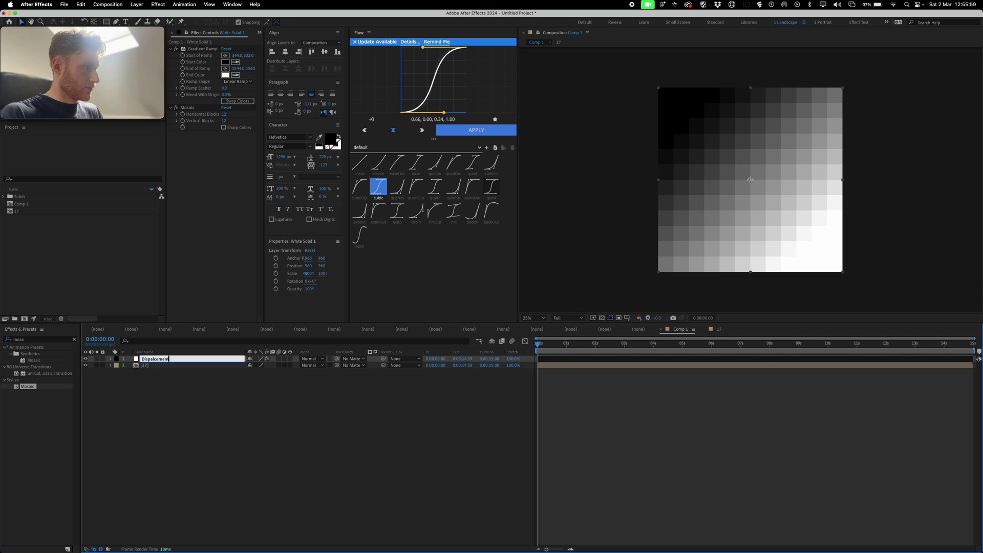
text( Map)
key(Return)
right_click(160, 385)
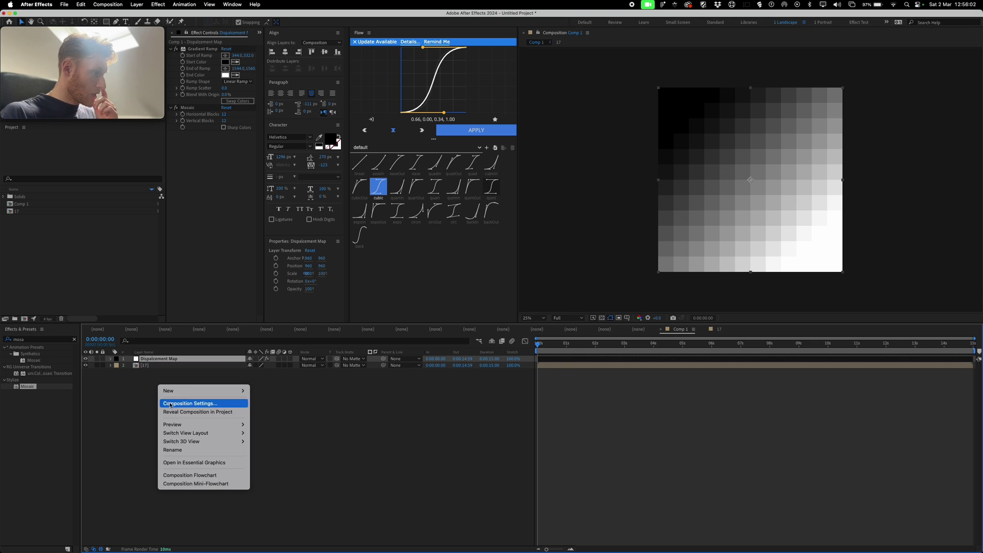
mouse_move(236, 390)
click(275, 413)
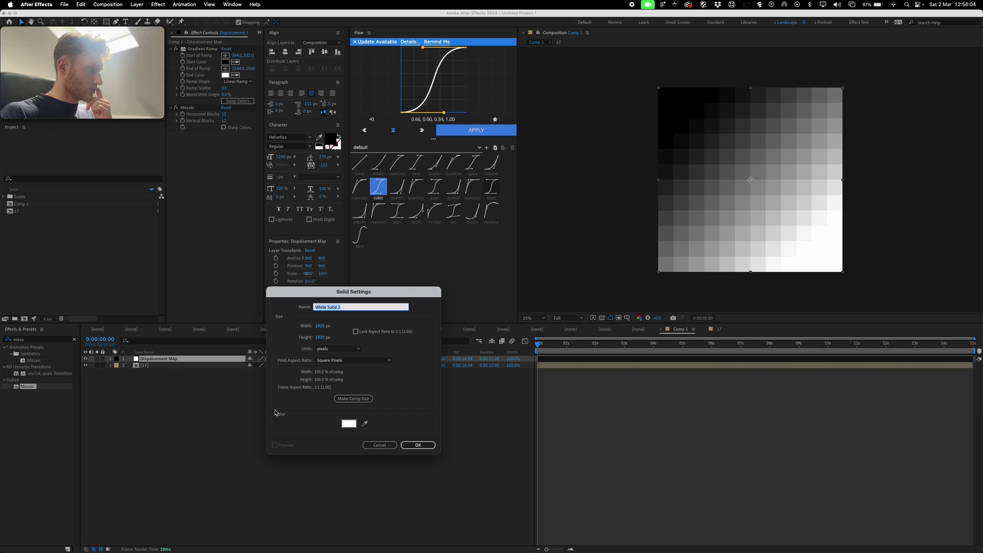
click(379, 445)
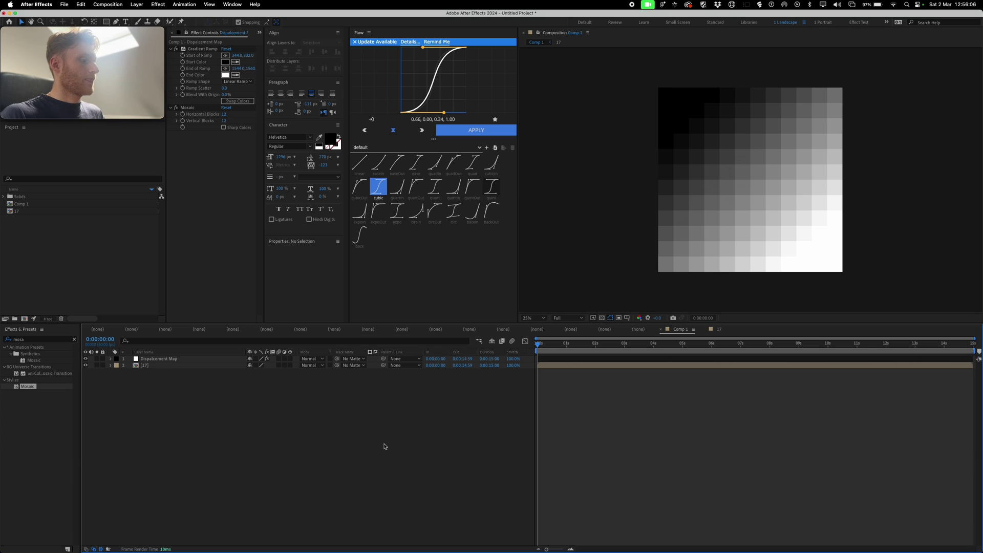
Add an adjustment layer on top of the stack and apply the Time Displacement effect to it.
right_click(417, 433)
mouse_move(481, 439)
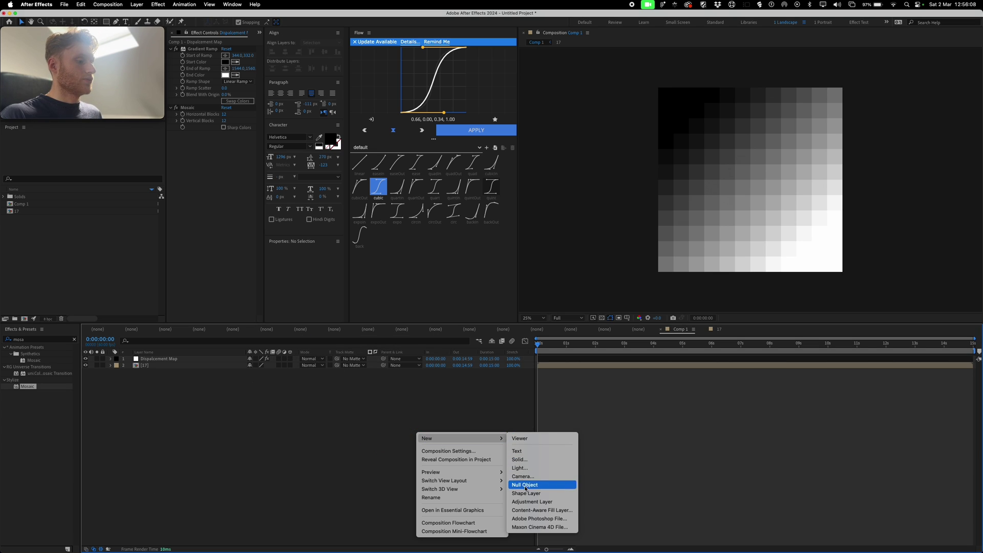
click(524, 502)
click(60, 341)
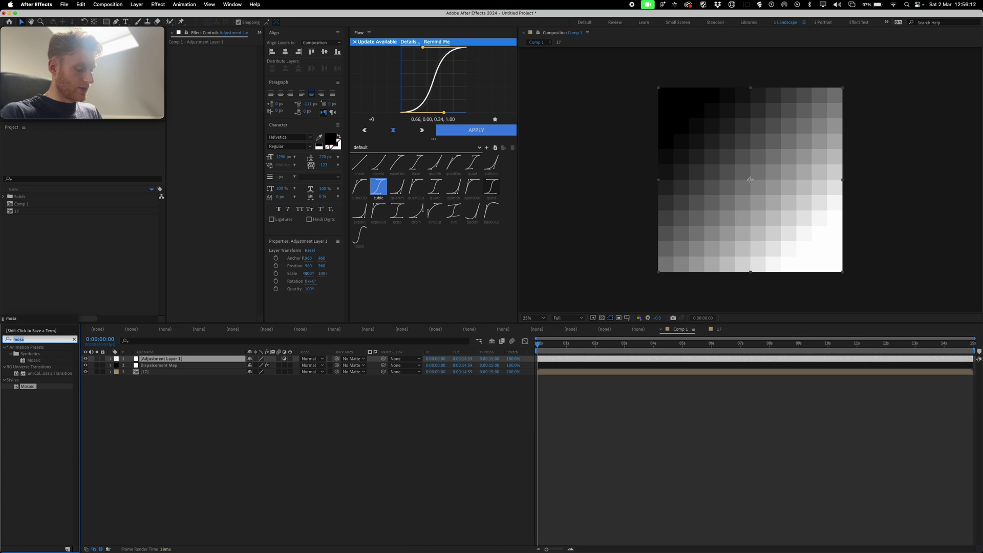
text(time dis)
double_click(54, 354)
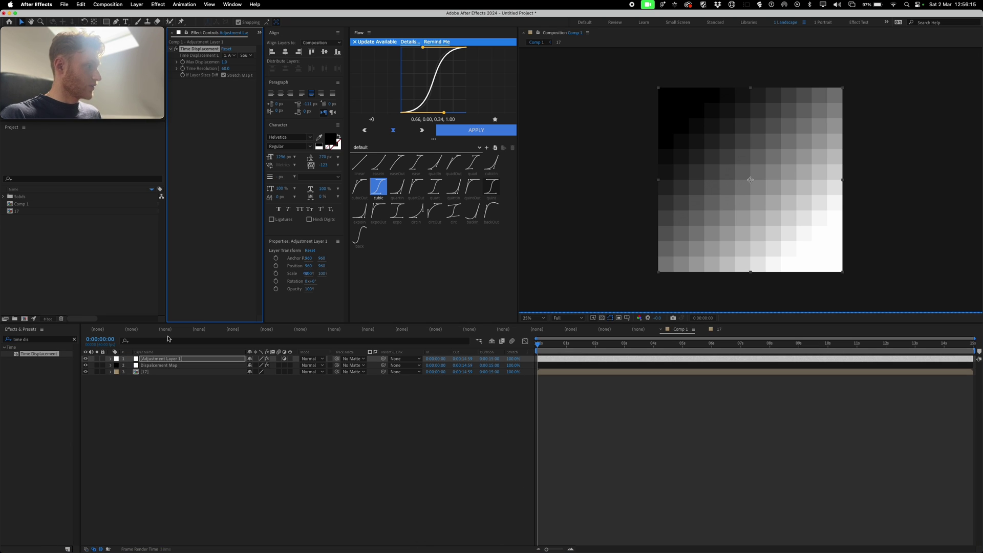
Set the Time Displacement layer to Dispalcement Map, read with Effects & Masks.
click(227, 56)
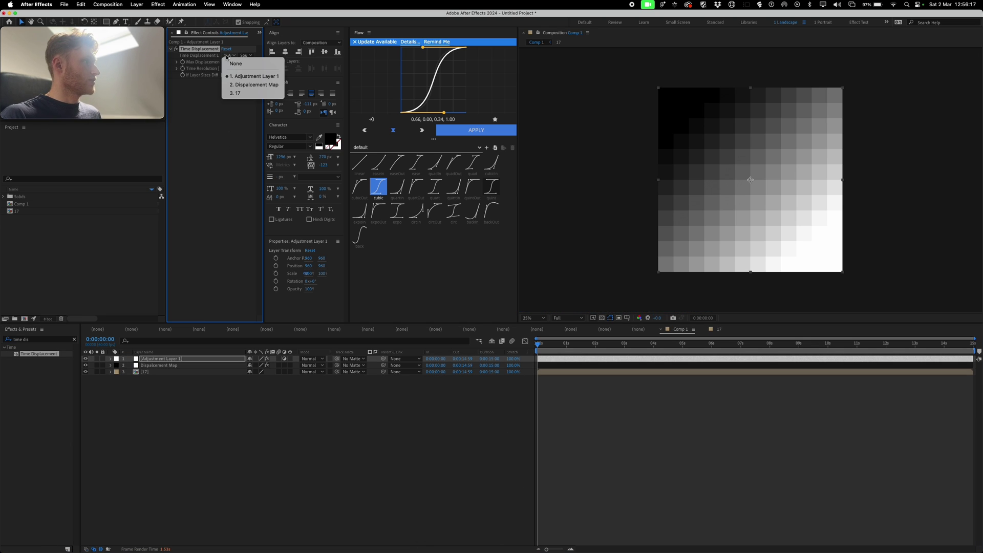
click(237, 85)
click(246, 55)
click(261, 81)
click(249, 56)
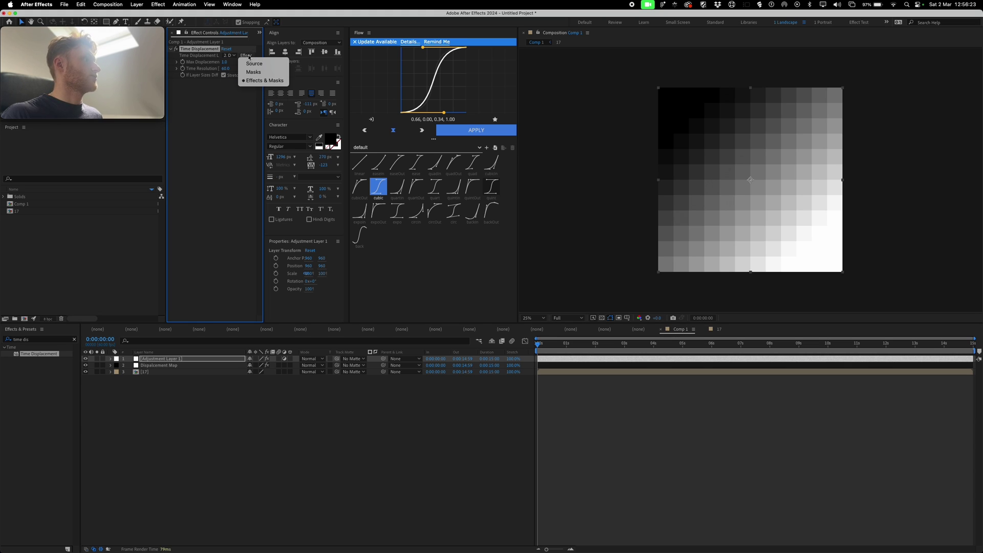
click(246, 94)
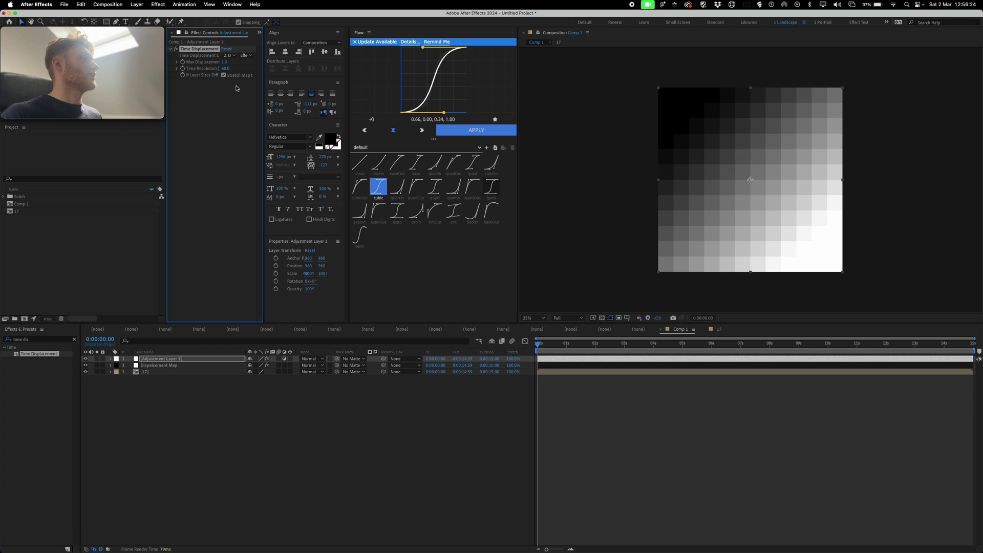
Hide the Dispalcement Map layer and shift the 17 layer to start about 15 frames into Comp 1.
click(85, 365)
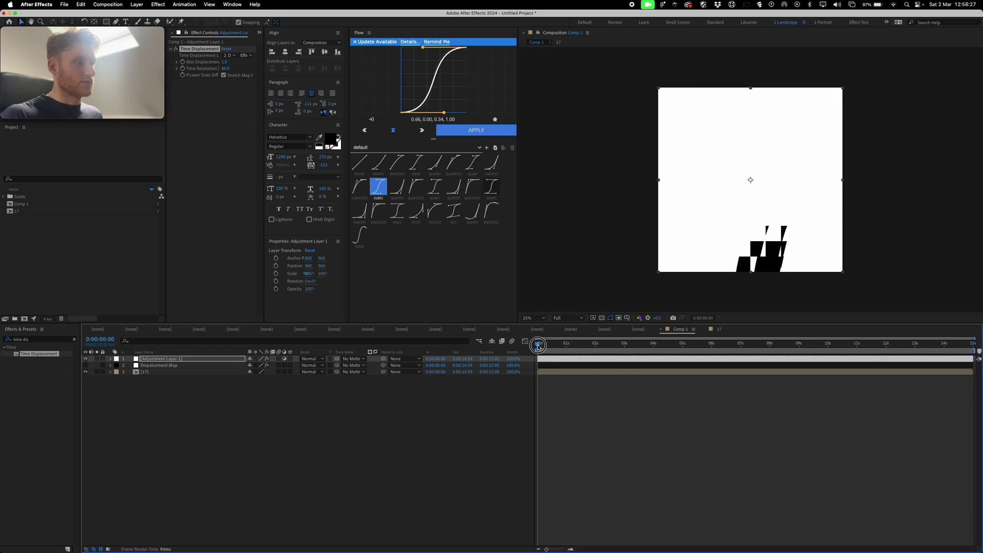
click(546, 374)
mouse_move(545, 370)
mouse_down()
mouse_move(571, 369)
mouse_move(545, 371)
mouse_up()
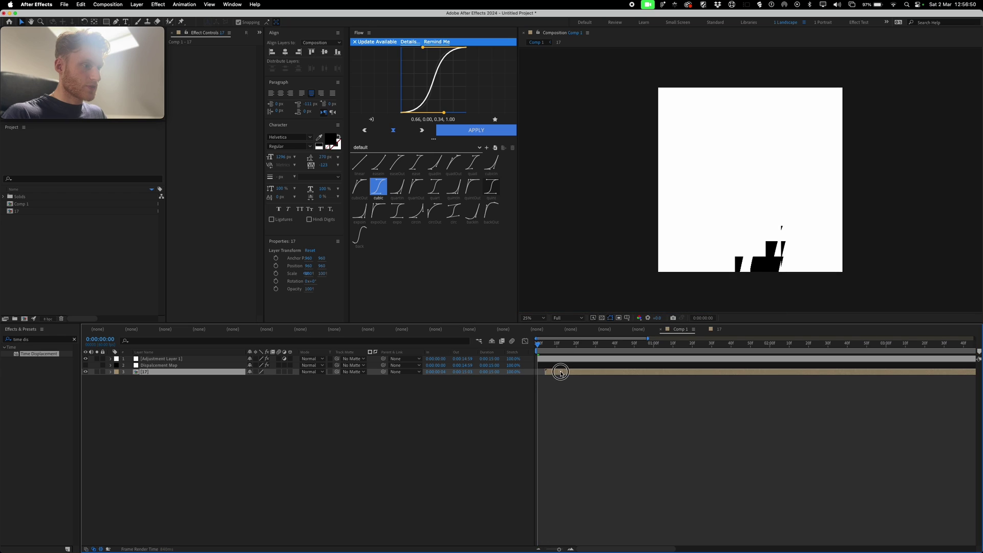
drag(560, 372, 568, 373)
Preview the displaced number and lower the Time Displacement effect's Max Displacement Time to 0.2, checking the motion along the timeline.
key(space)
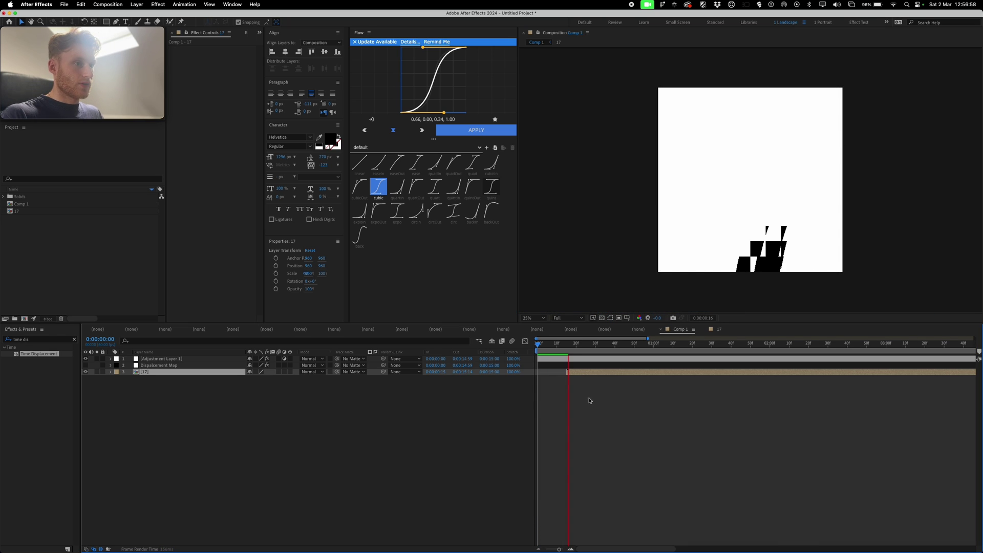
key(-)
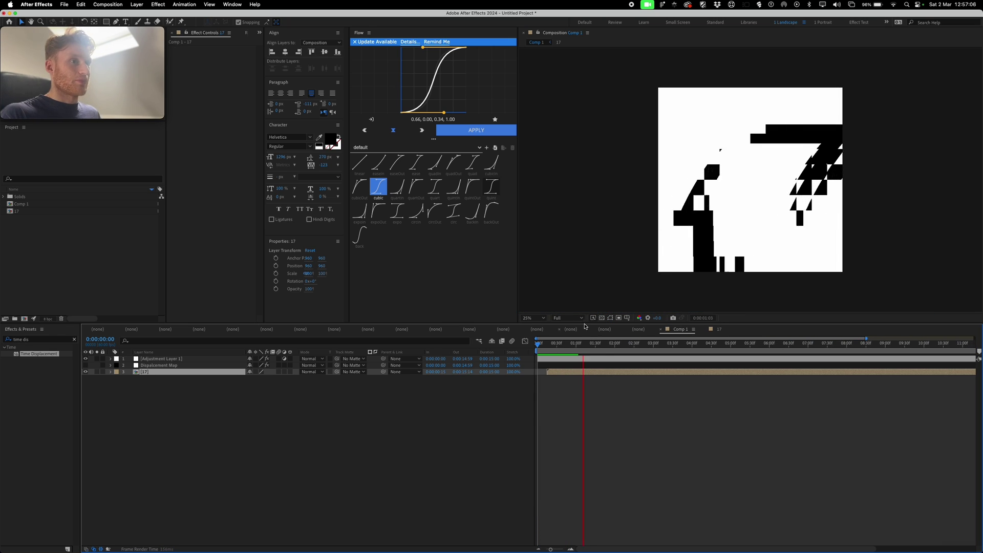
click(580, 344)
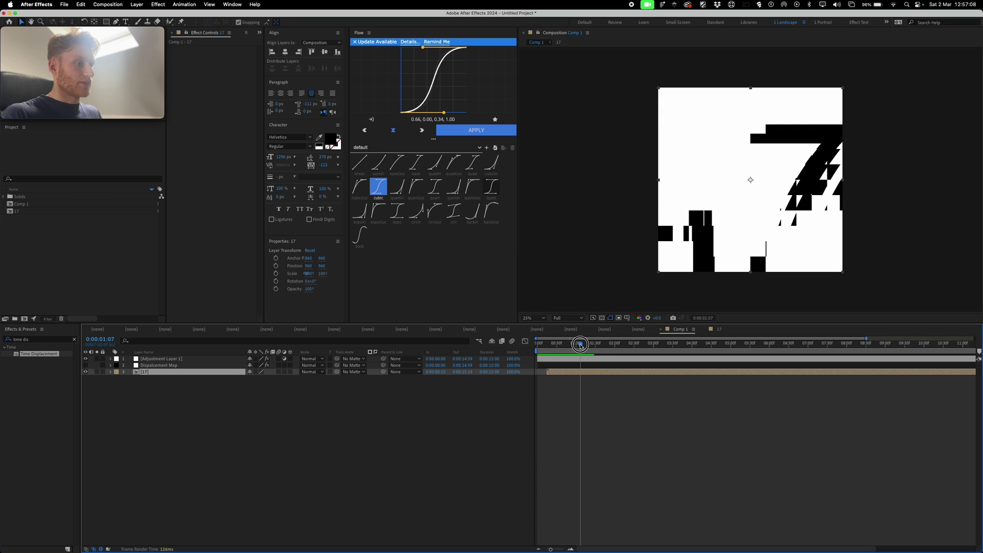
drag(580, 345, 578, 345)
click(187, 359)
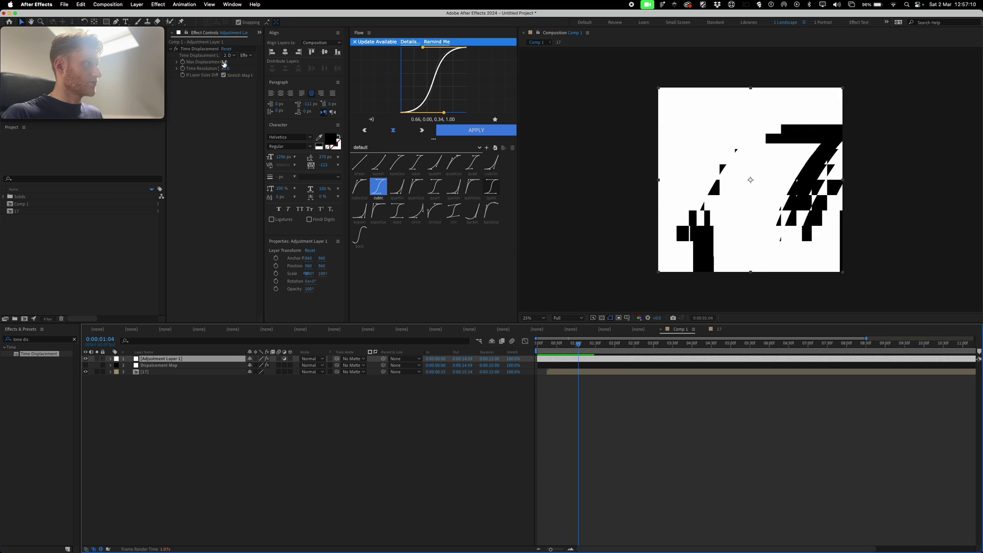
drag(218, 63, 220, 64)
mouse_move(214, 65)
mouse_down()
mouse_move(192, 66)
mouse_move(206, 68)
mouse_up()
drag(574, 345, 628, 347)
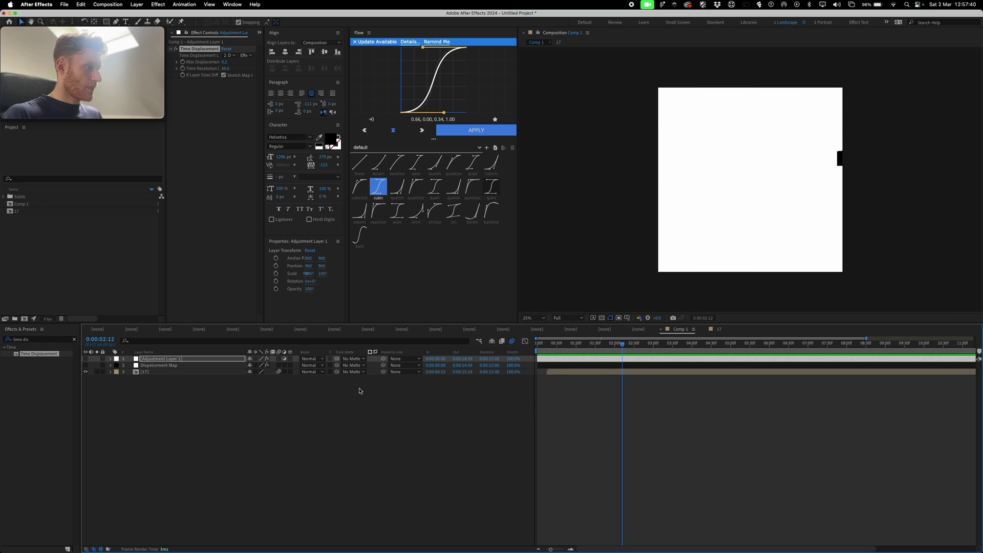
Open the nested 17 composition and enable motion blur on its text layer.
double_click(145, 372)
click(278, 358)
key(space)
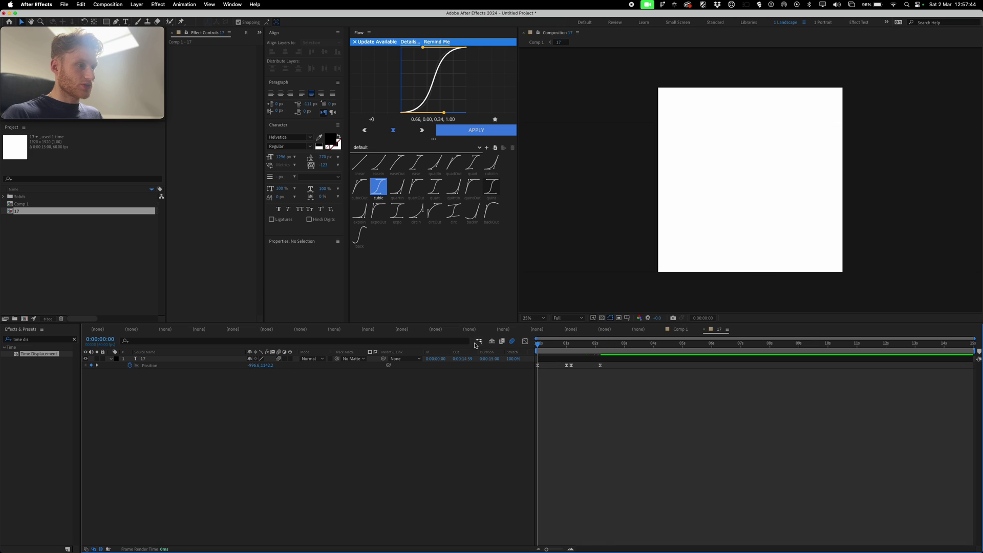
Return to Comp 1, make the adjustment layer visible again with the displacement map hidden, and preview the animation.
key(Tab)
click(512, 370)
click(85, 358)
click(86, 365)
click(85, 365)
drag(570, 346, 573, 347)
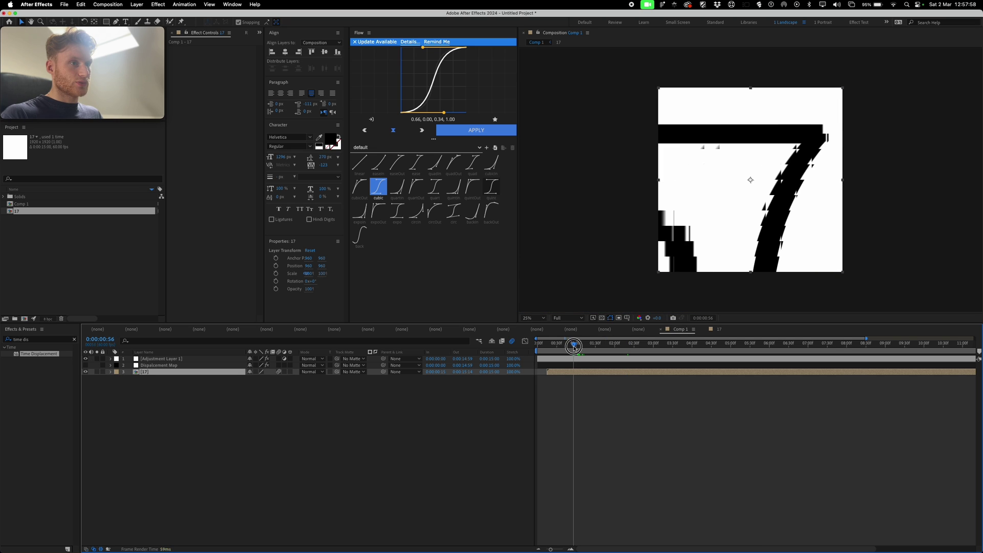
key(Home)
key(minus)
drag(610, 345, 598, 344)
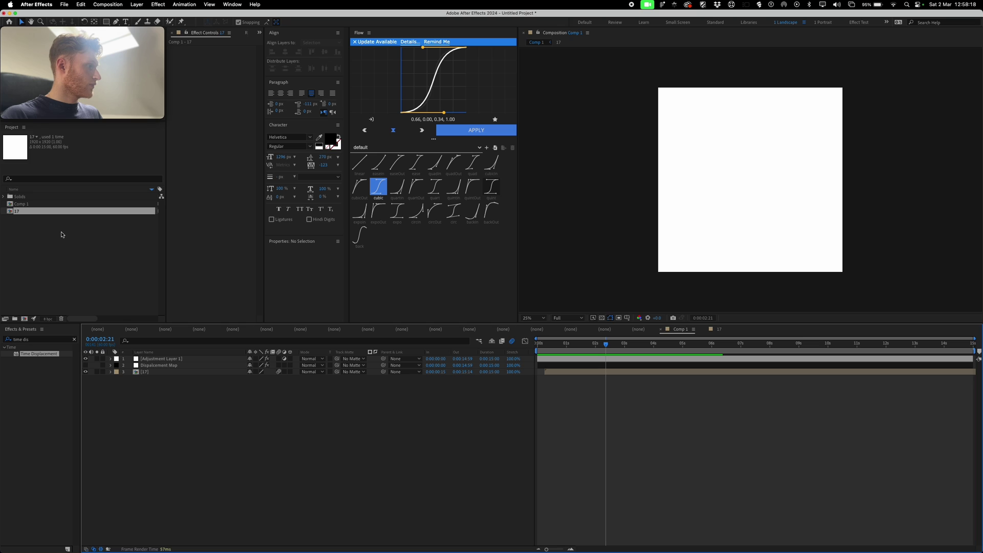
Create a new 1920 x 2700 px composition at 60 frames per second with a 15-second duration.
click(62, 234)
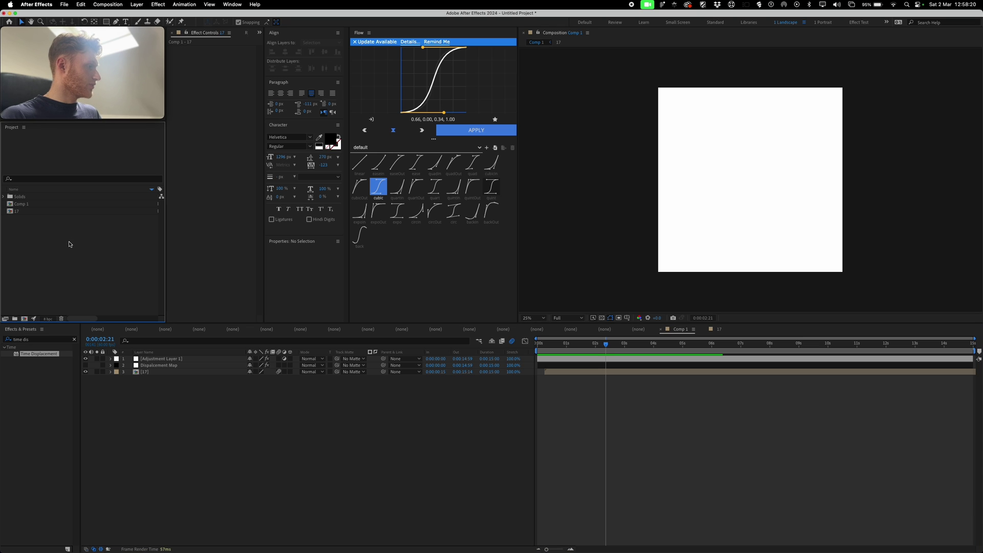
key(super+n)
click(444, 195)
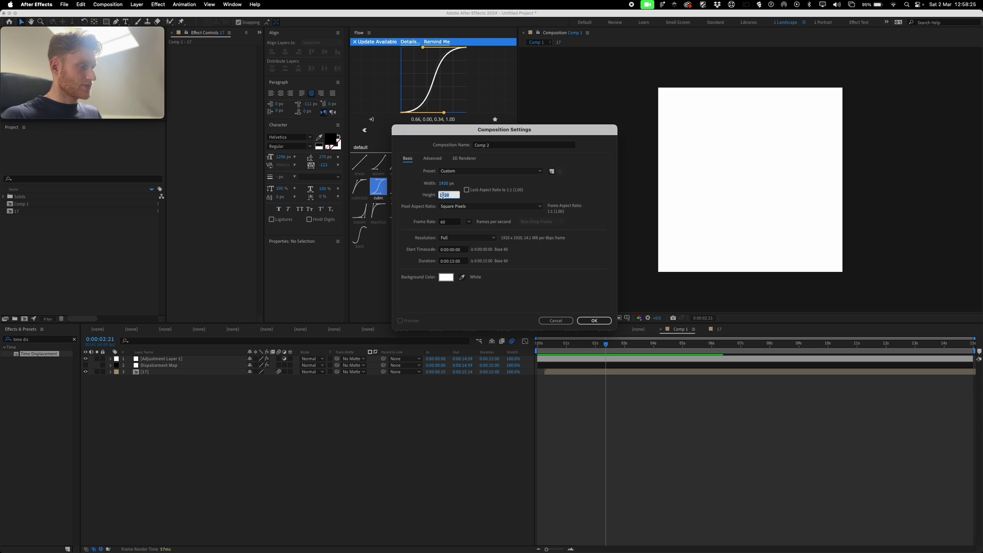
text(2)
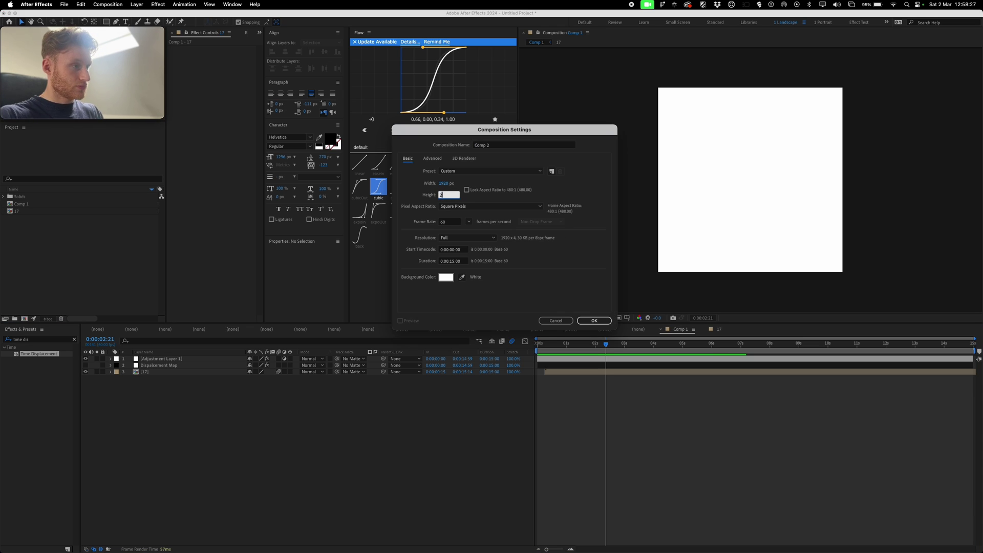
key(Return)
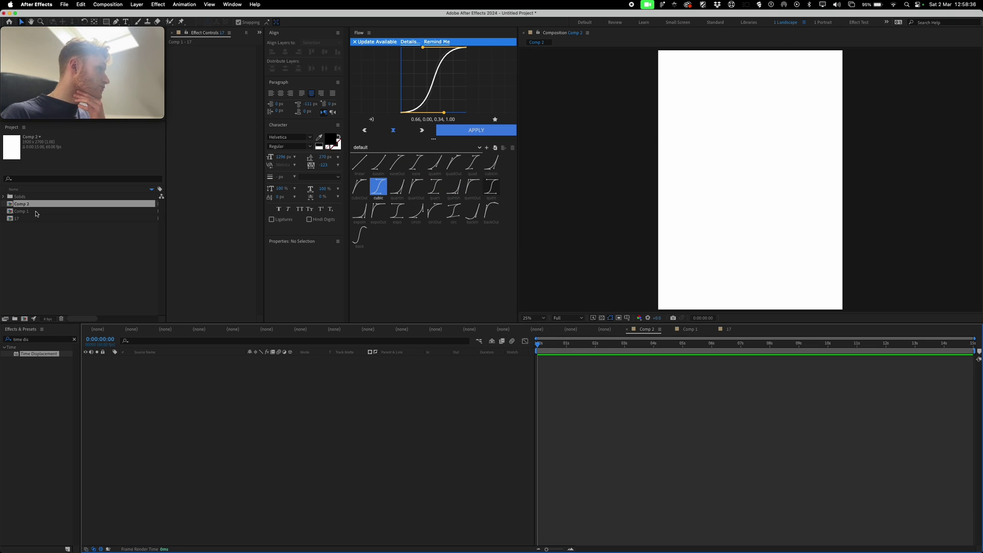
Check which composition is Comp 1 and rename the new portrait composition as Poster.
drag(15, 220, 49, 246)
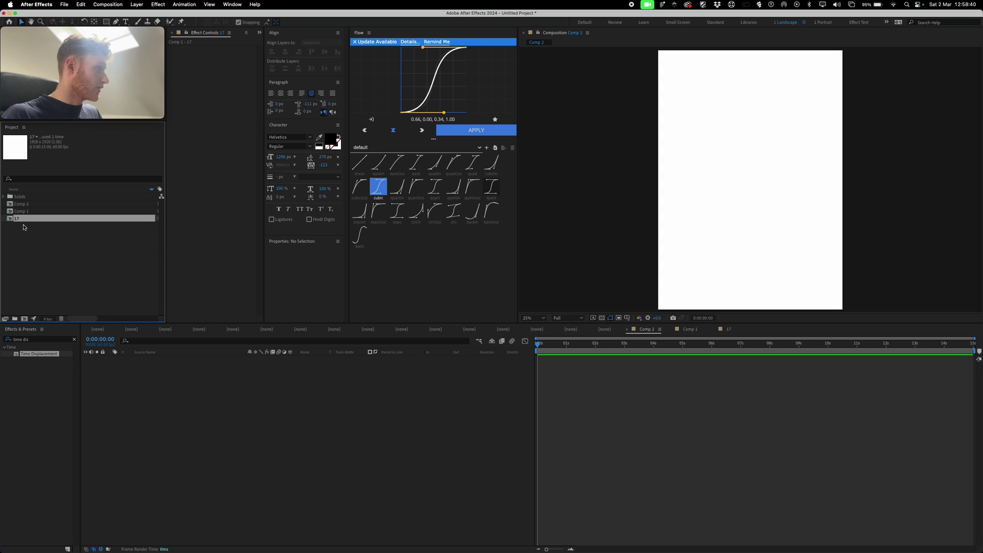
click(18, 212)
double_click(20, 213)
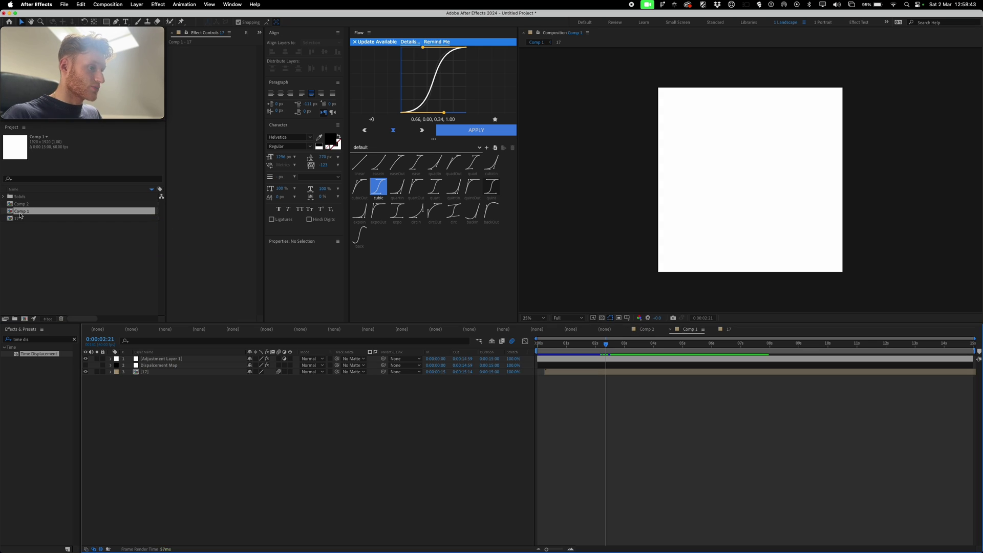
double_click(19, 203)
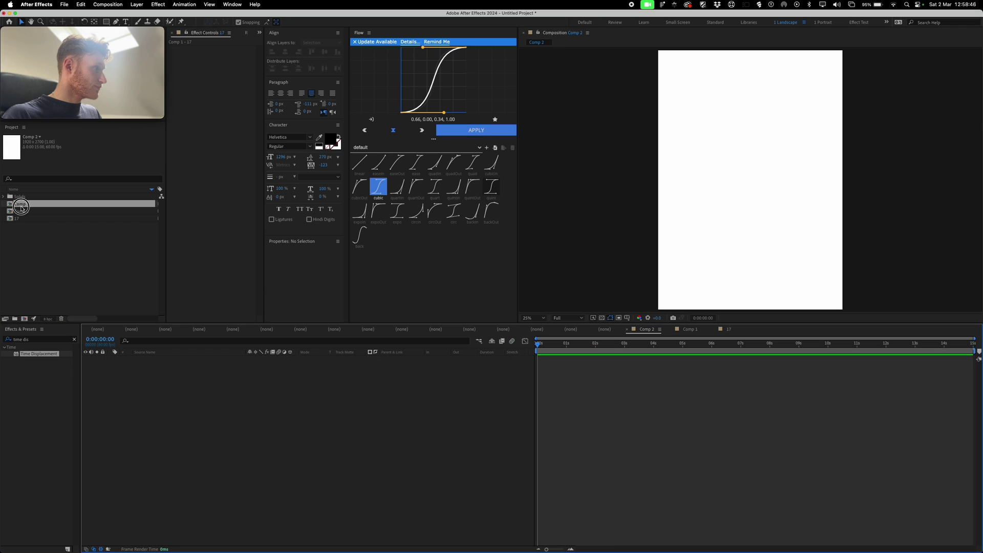
key(Return)
text(Poster)
Place Comp 1 as a layer in the Poster composition and scrub to 0:00:01:23 to show the number.
click(17, 211)
click(16, 205)
drag(15, 211, 282, 443)
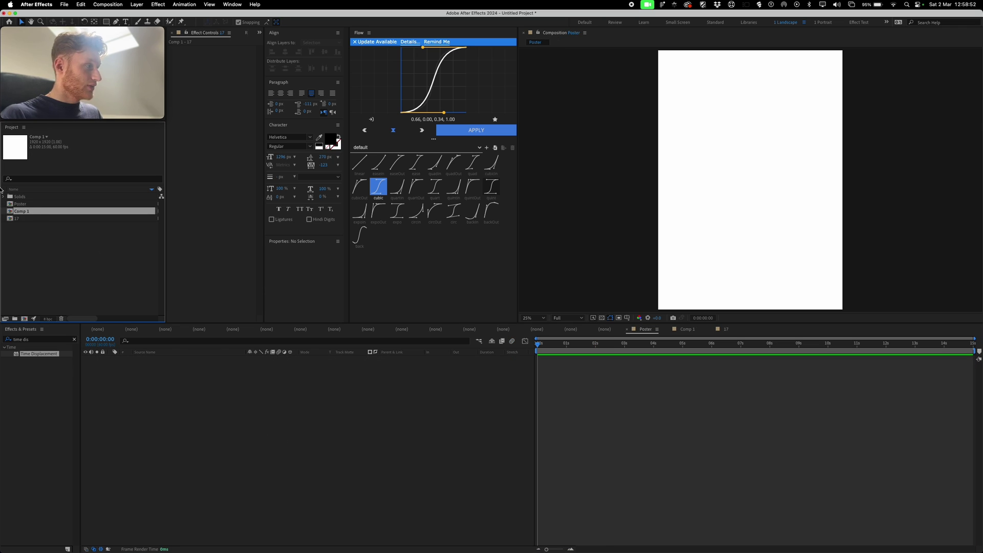
drag(582, 345, 579, 345)
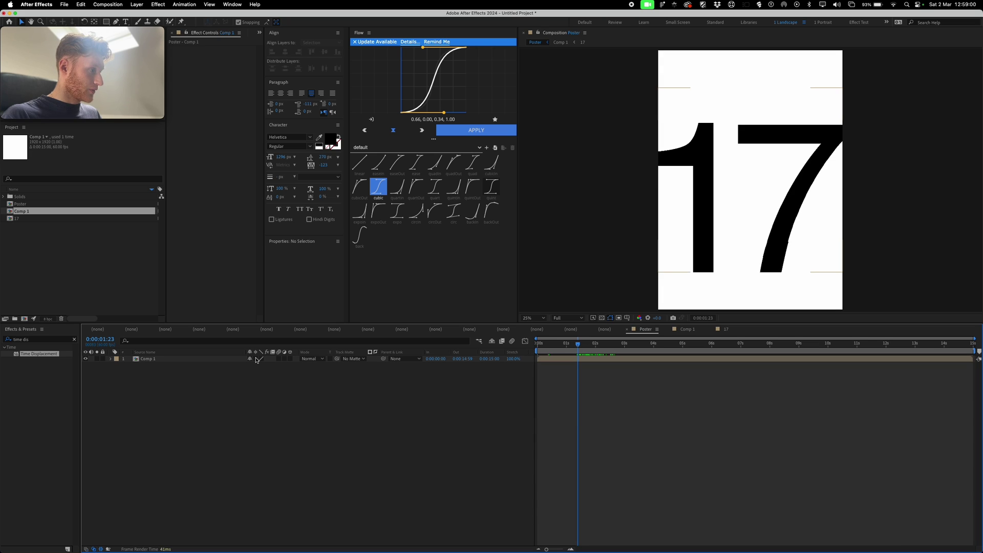
Inspect the 17 layer inside the nested Comp 1 and return to the Poster composition.
double_click(257, 360)
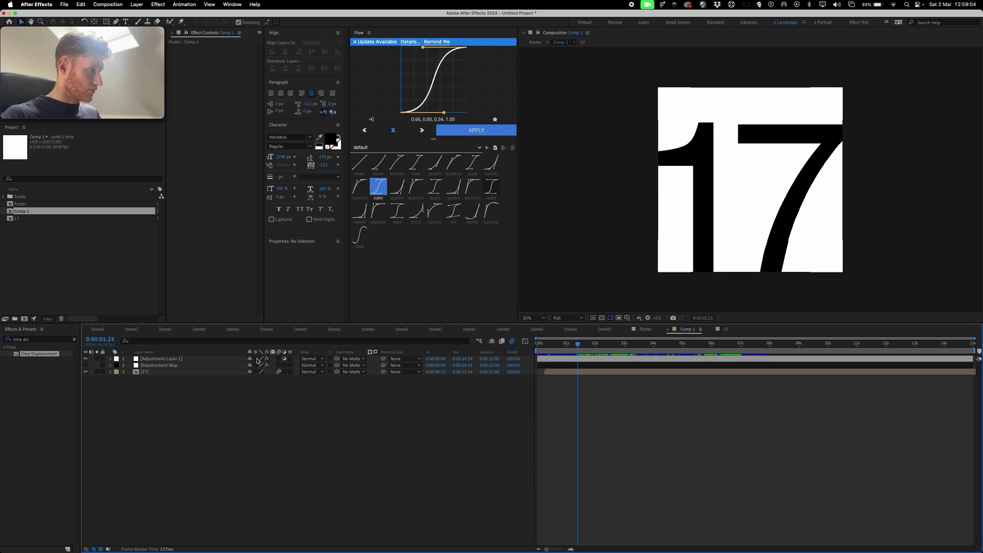
click(182, 372)
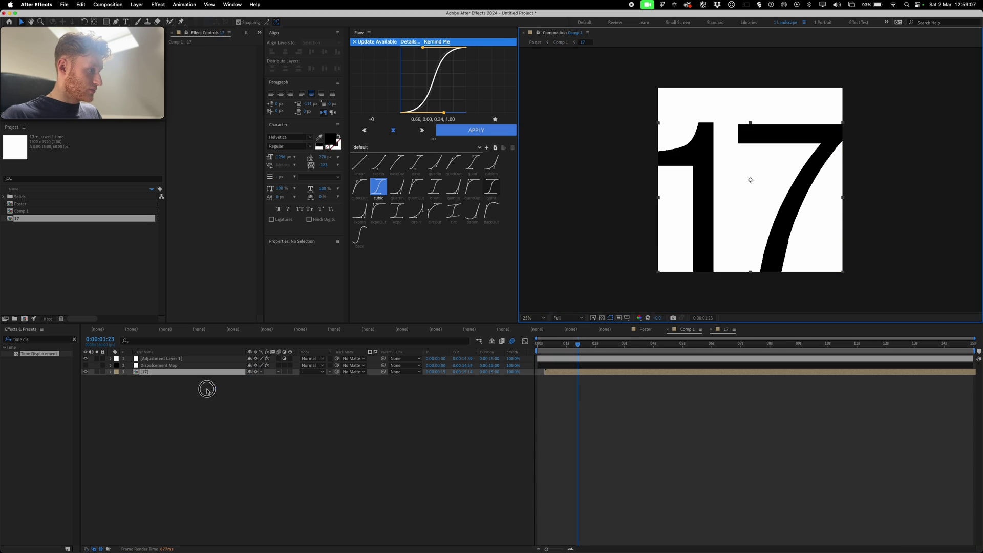
key(Tab)
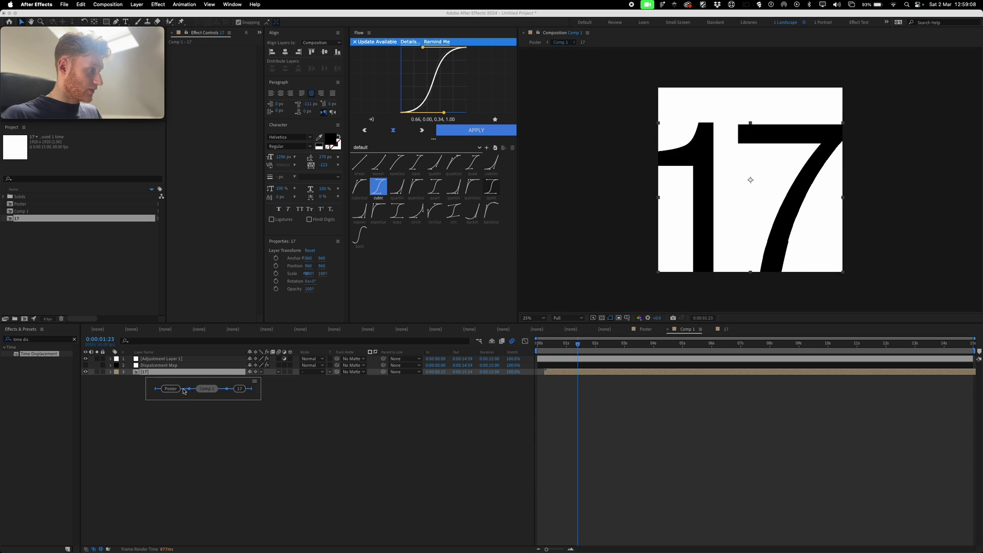
click(168, 390)
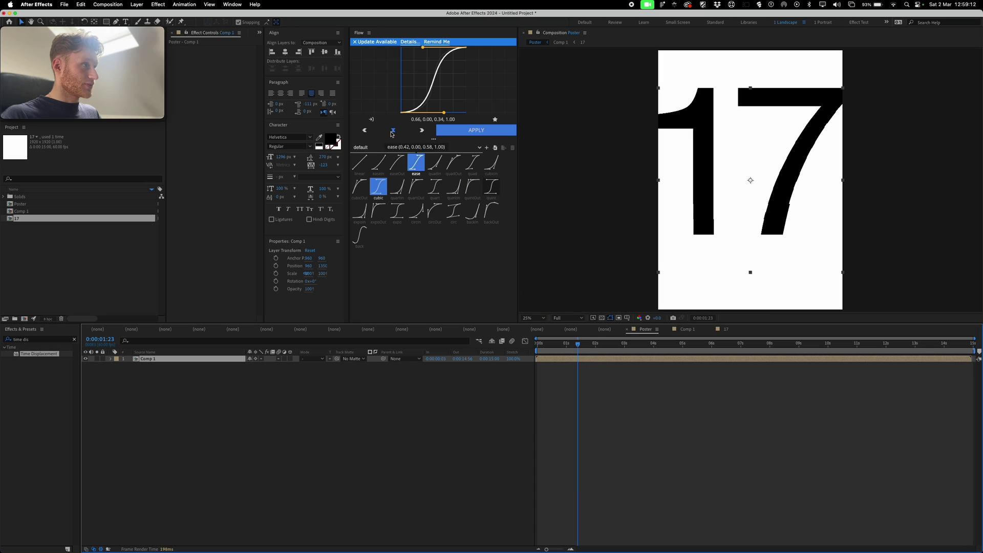
Align the Comp 1 layer to the top of Poster and raise it until the number 17 meets the top edge.
click(312, 52)
drag(769, 175, 772, 172)
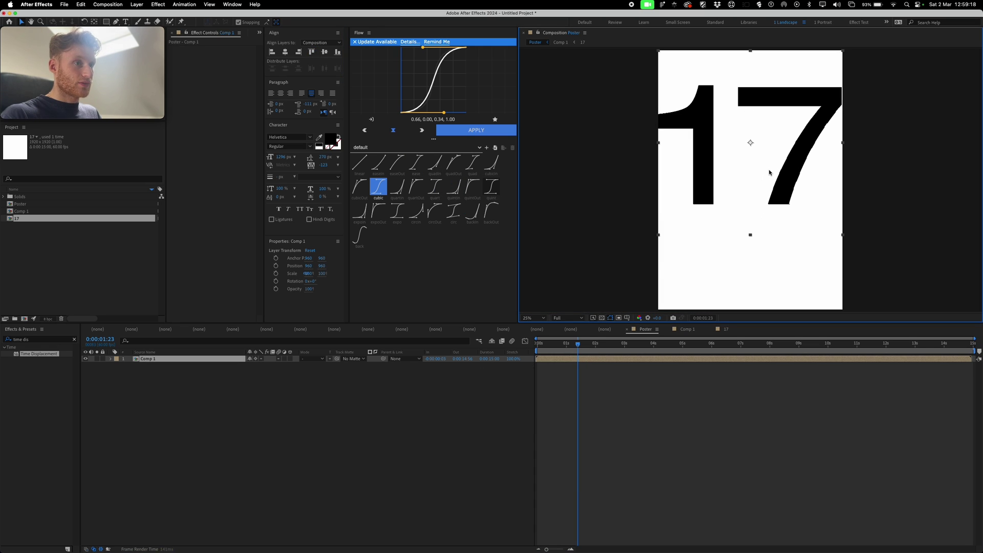
click(255, 358)
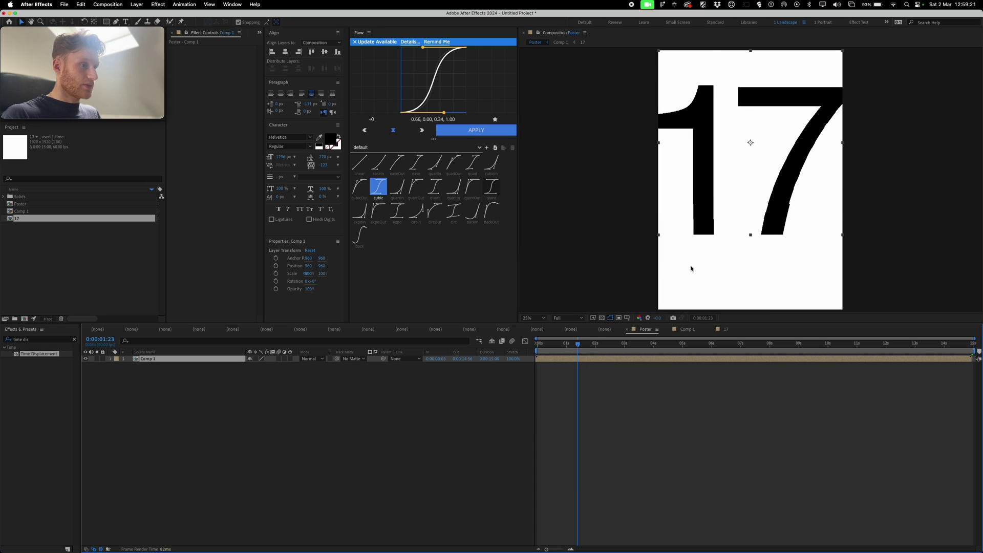
drag(703, 196, 702, 162)
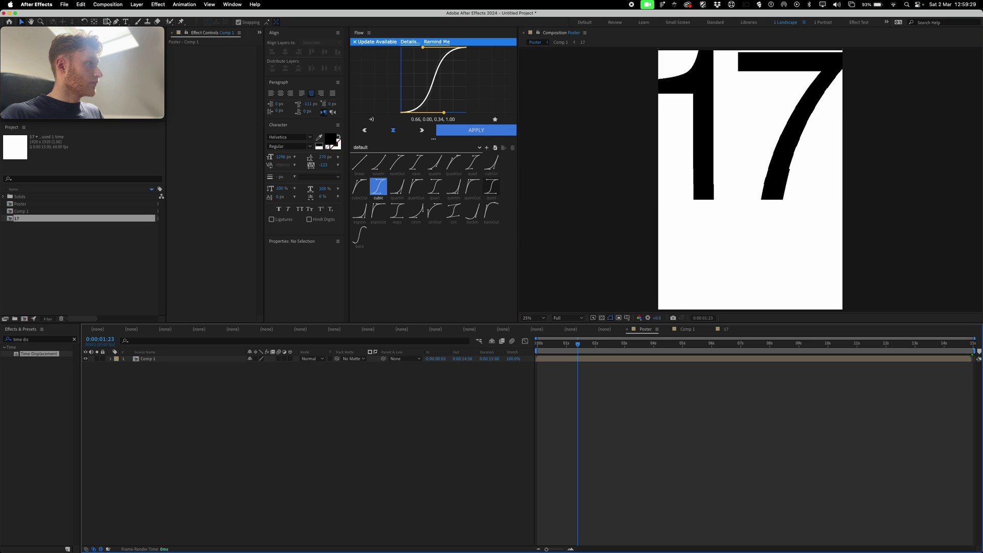
Center Comp 1's anchor point on the number using a rectangle drawn over it as a guide, and delete the guide.
click(108, 22)
mouse_move(657, 49)
mouse_down()
mouse_move(842, 183)
mouse_move(842, 200)
mouse_up()
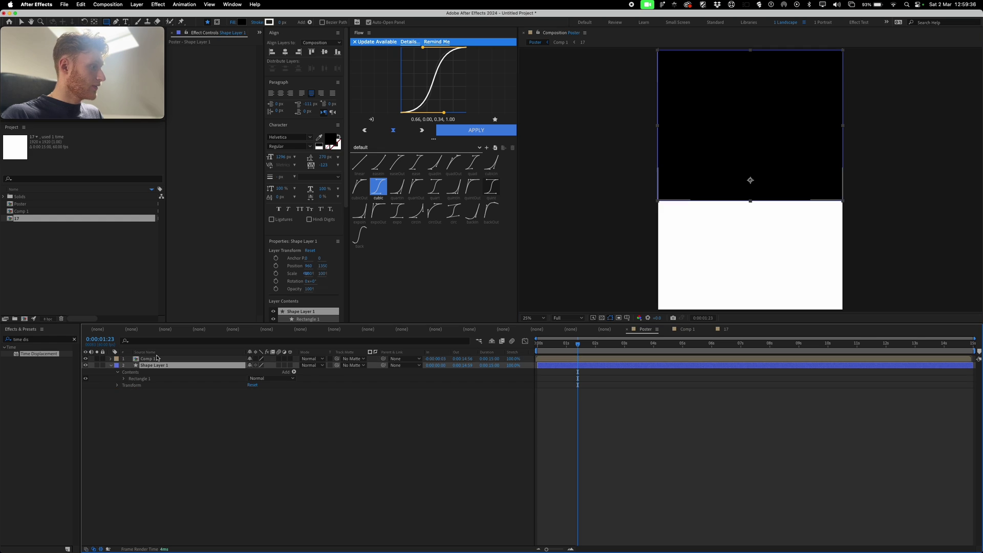
click(156, 359)
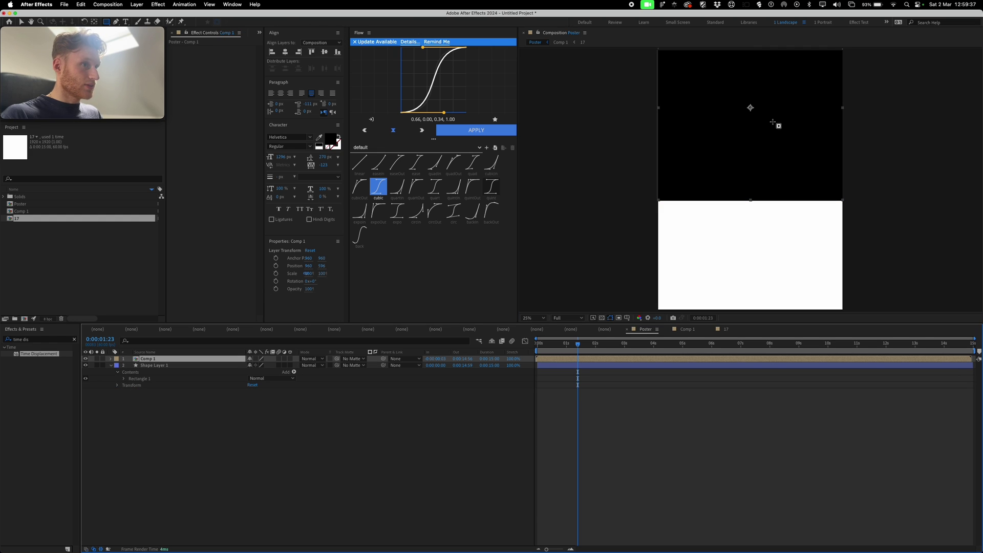
drag(751, 108, 750, 125)
click(587, 373)
drag(578, 344, 586, 344)
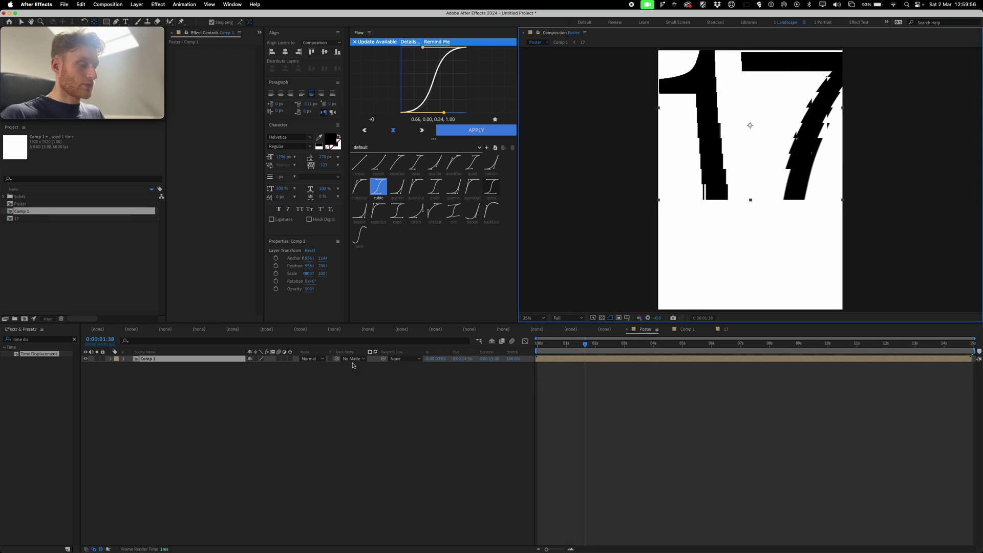
Preview the Poster animation and scale the Comp 1 layer to 96%.
click(568, 364)
double_click(569, 359)
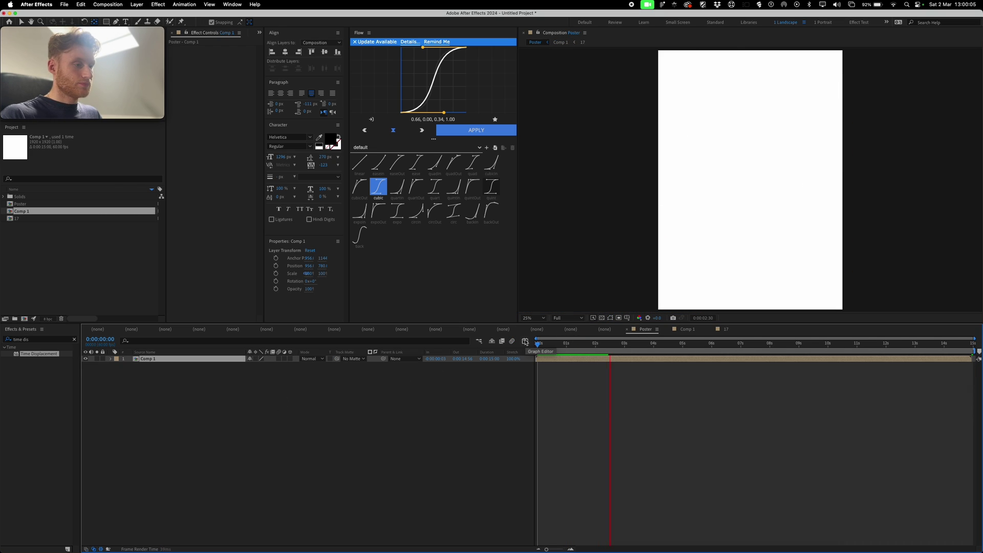
key(space)
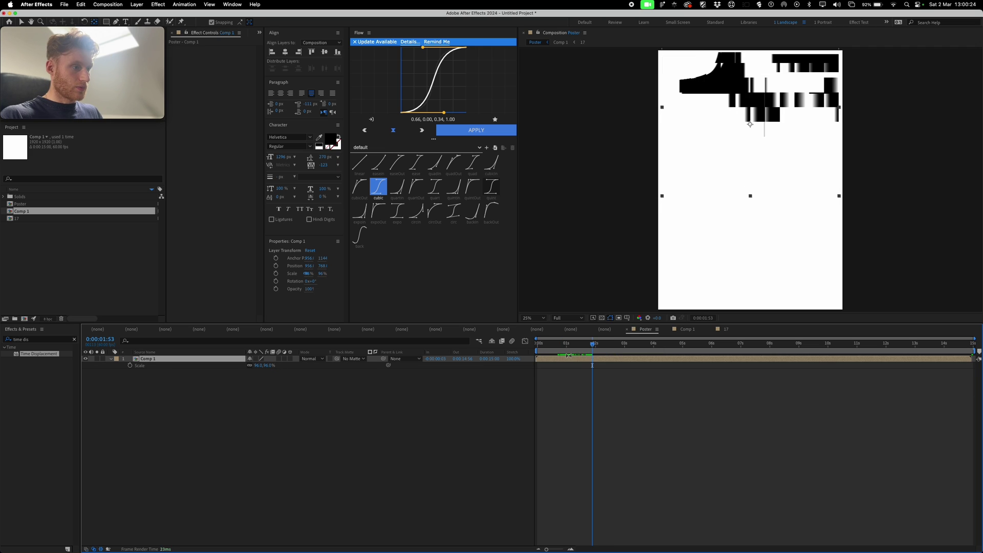
Duplicate the Comp 1 layer twice, starting the copies at 0:00:01:10 and 0:00:02:20 in the Poster timeline.
key(ctrl+d)
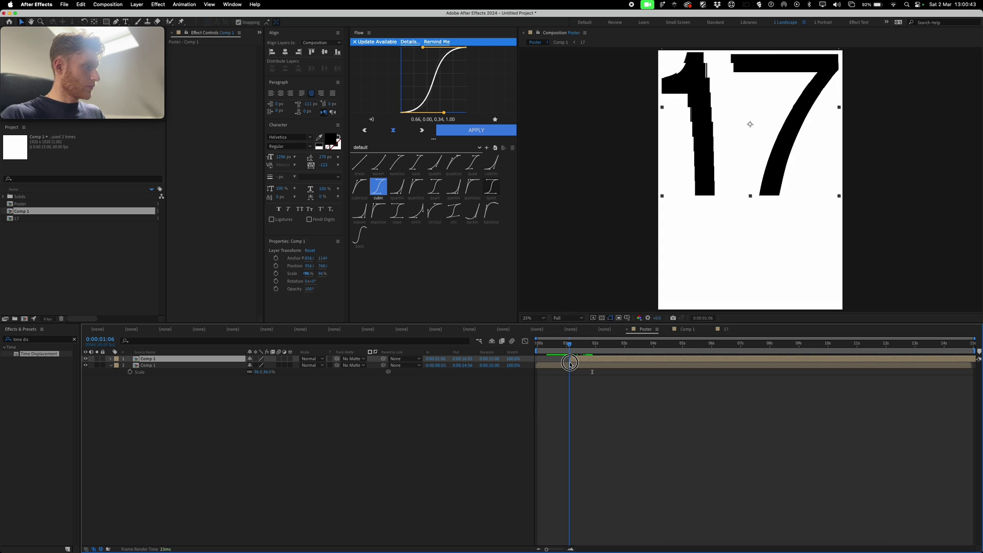
key(space)
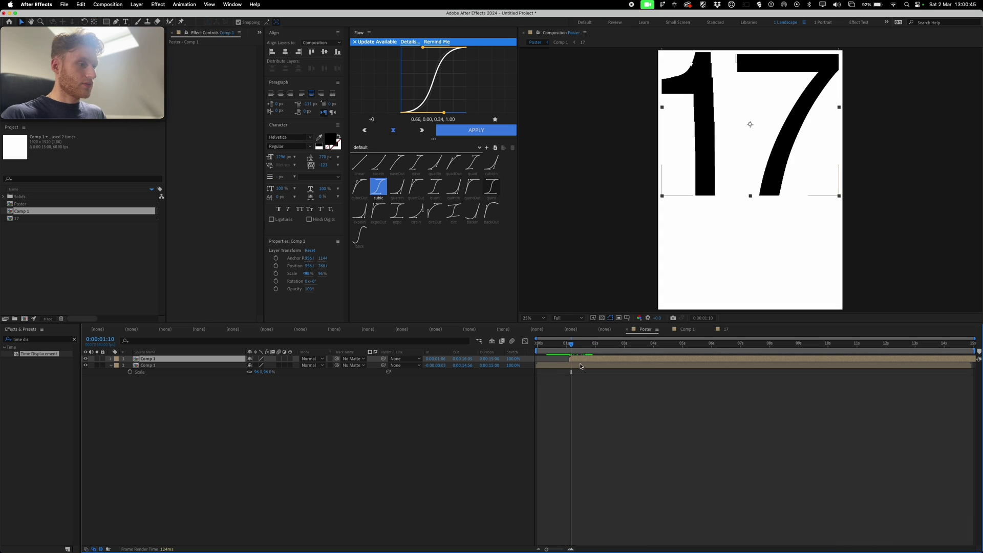
drag(571, 345, 605, 357)
key(ctrl+d)
key(bracketleft)
key(bracketleft)
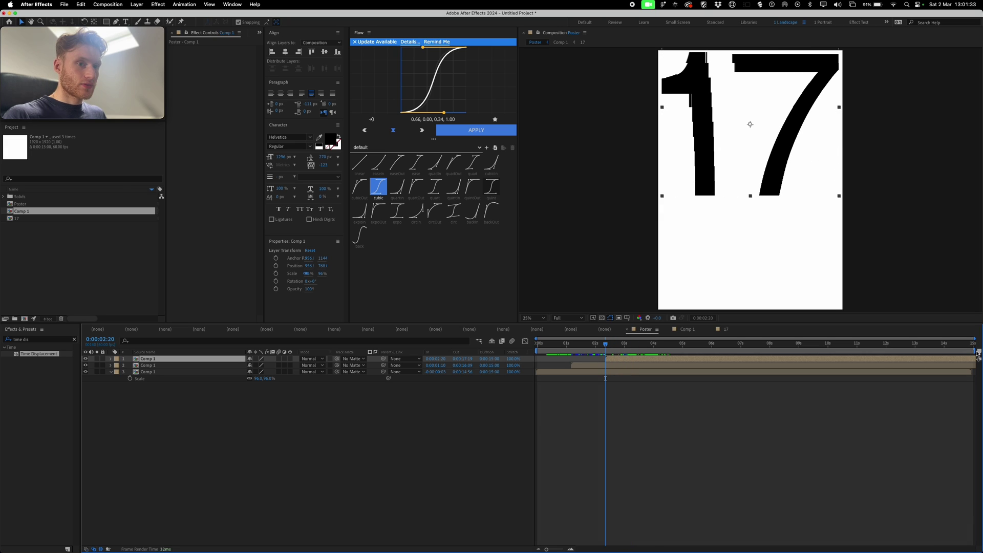
Set the Poster work area from 0:00:01:20 to 0:00:03:44 and preview the loop.
drag(975, 352, 569, 345)
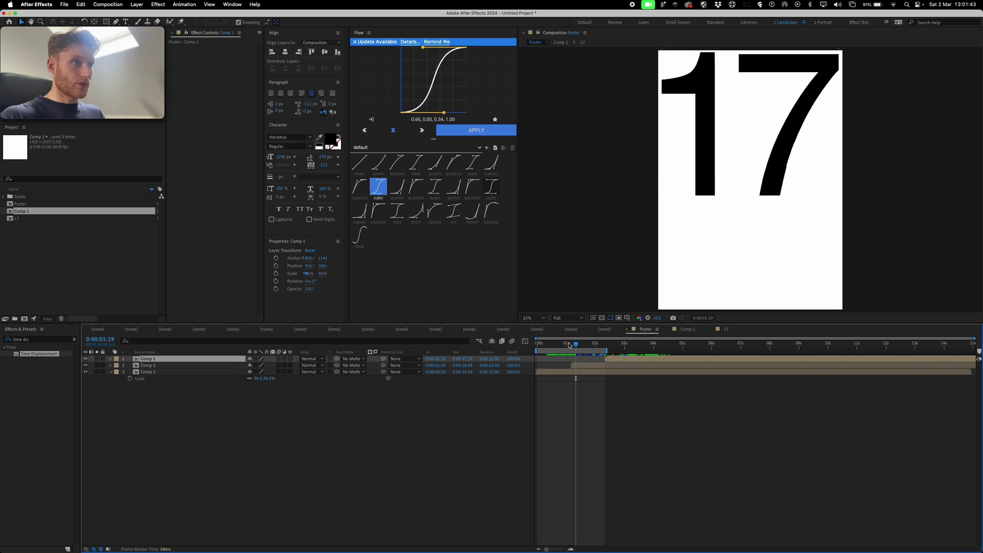
key(Page_Down)
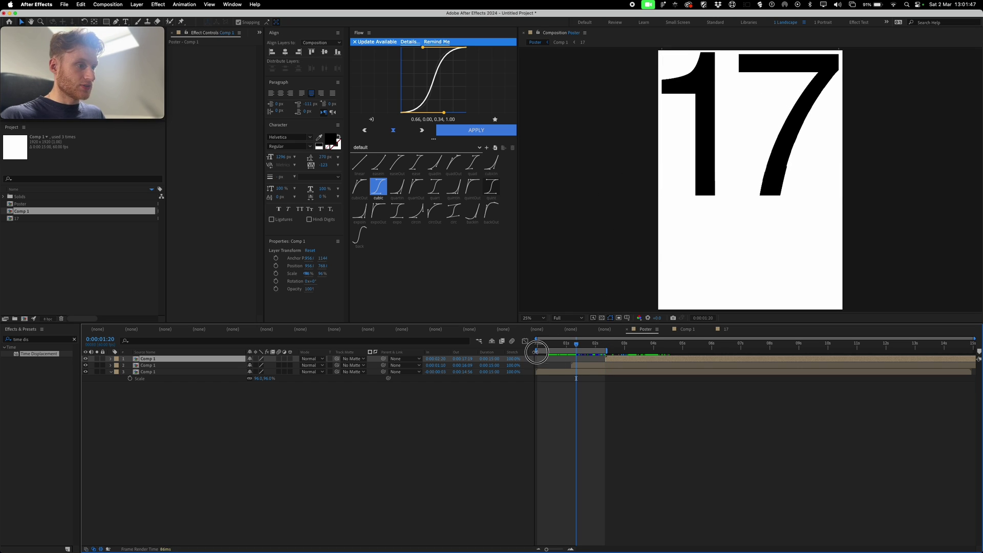
click(568, 350)
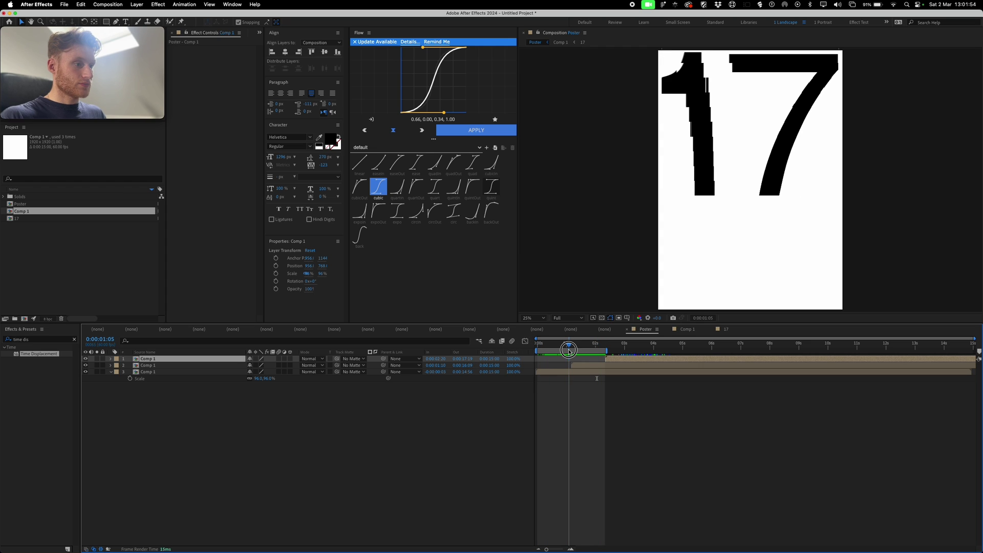
drag(568, 350, 606, 350)
key(space)
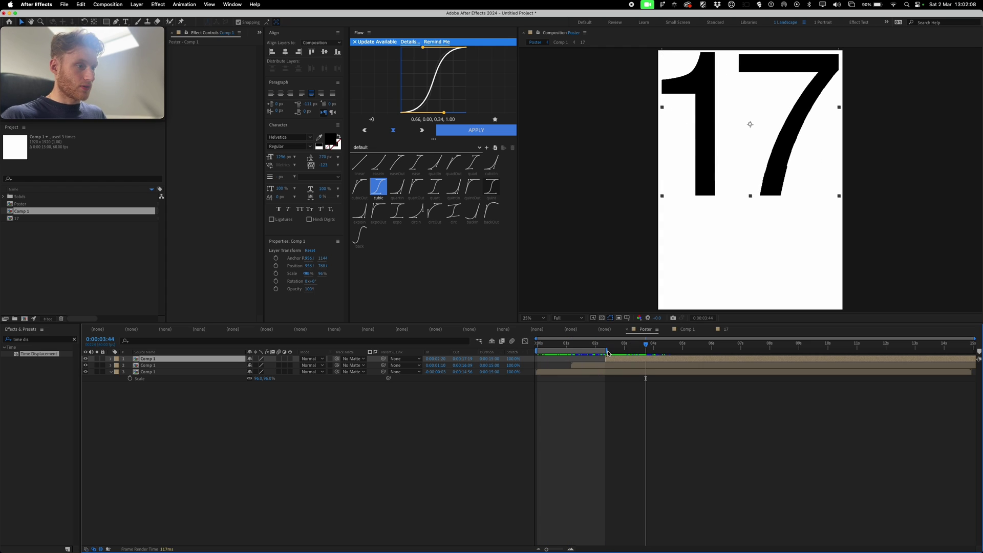
drag(607, 353, 645, 363)
click(570, 346)
key(space)
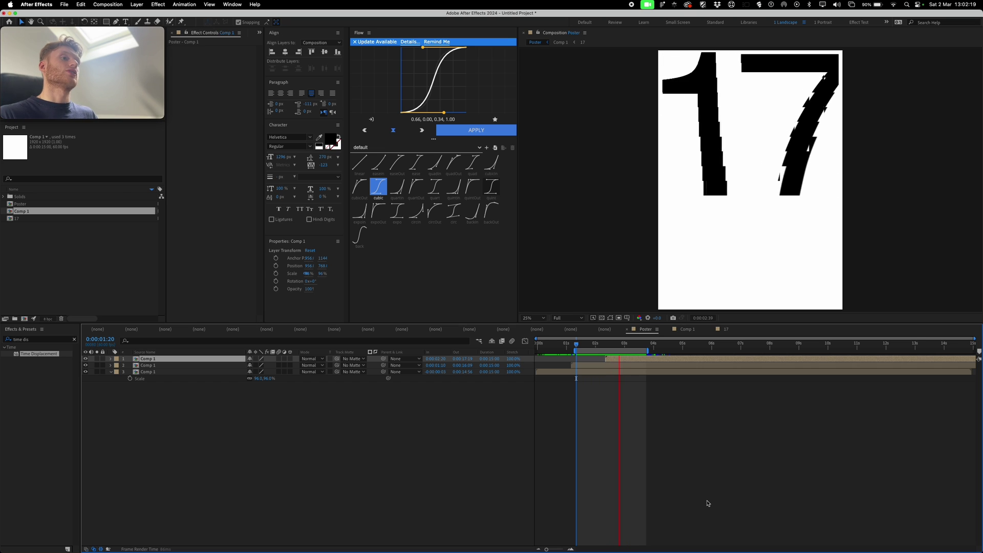
Trim the three Comp 1 layers to the work area between 0:00:01:20 and 0:00:03:44.
shift+click(612, 372)
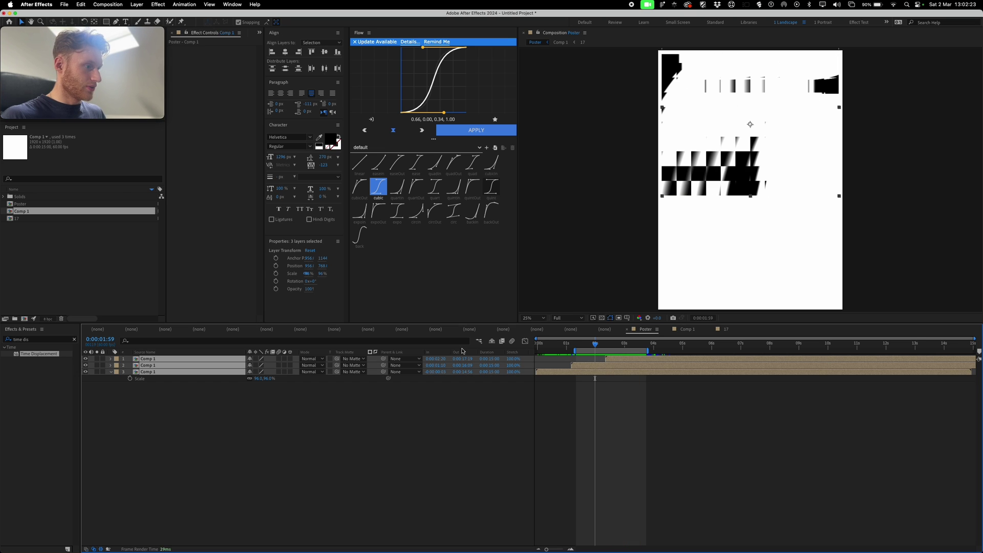
click(514, 359)
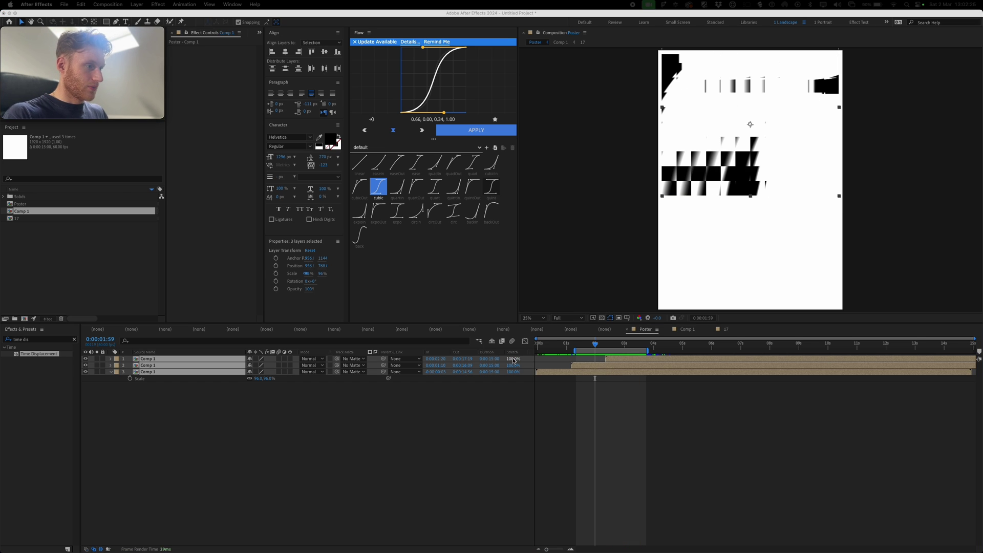
key(Escape)
drag(595, 346, 575, 348)
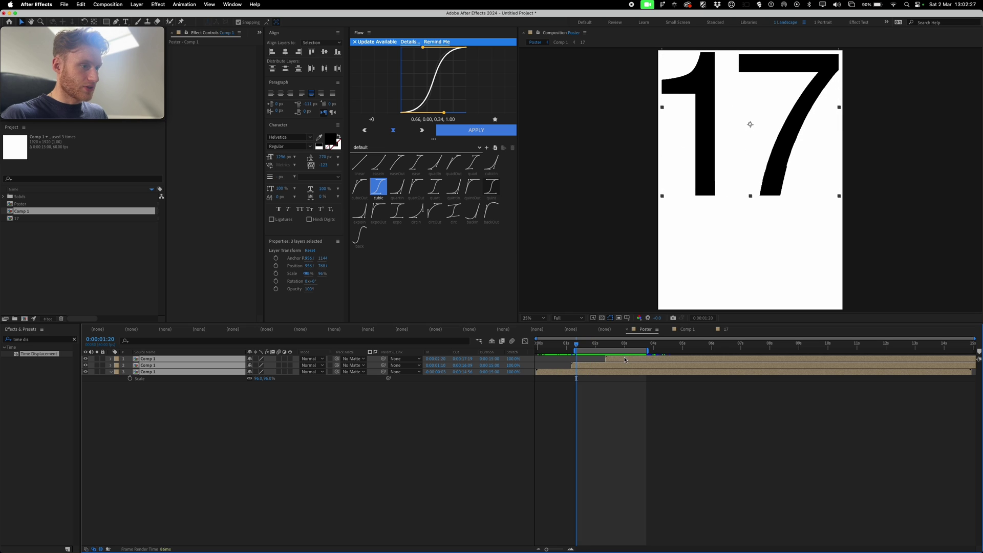
key(alt+bracketleft)
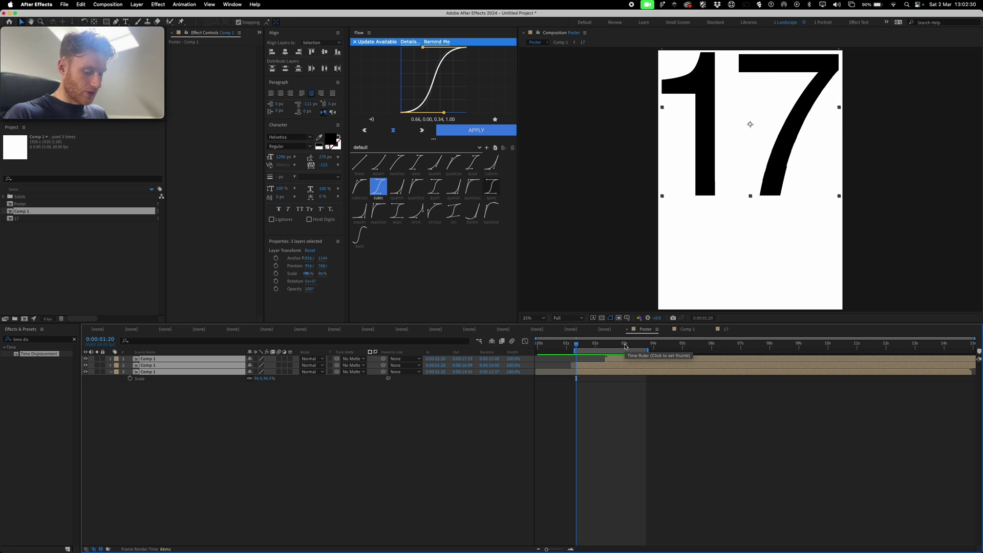
click(647, 345)
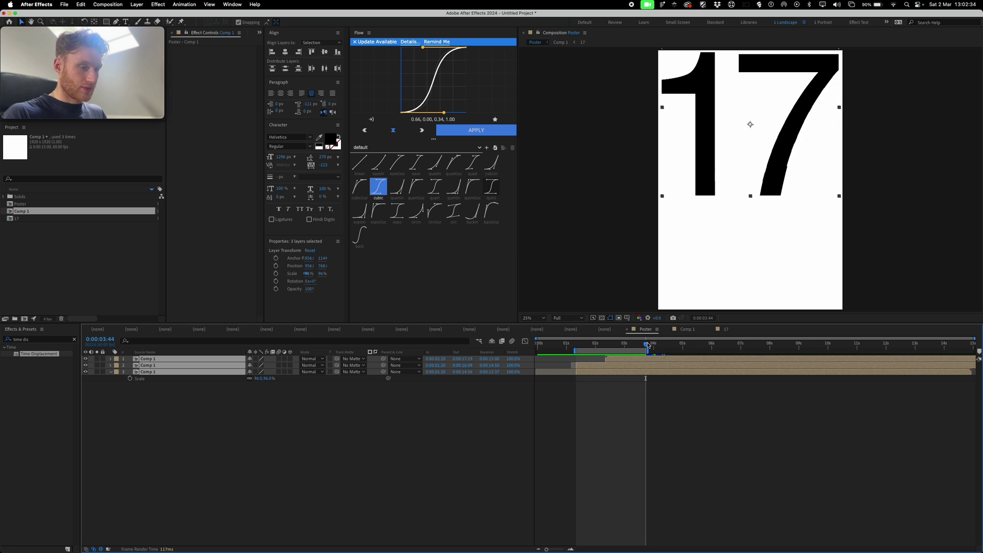
key(alt+bracketright)
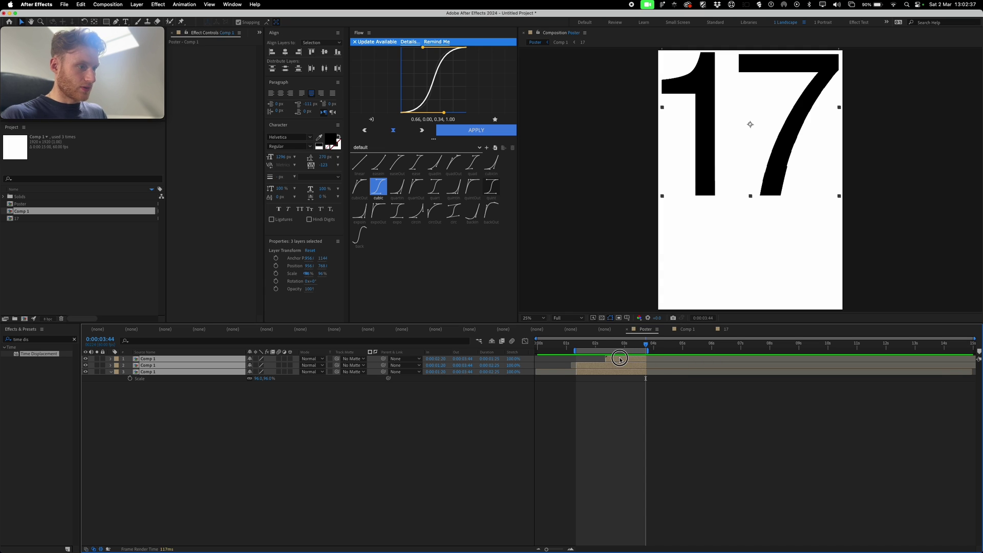
Move the three trimmed Comp 1 layers to the start of the Poster timeline and pre-compose them as Pre-comp 1.
drag(627, 360, 598, 360)
key(Home)
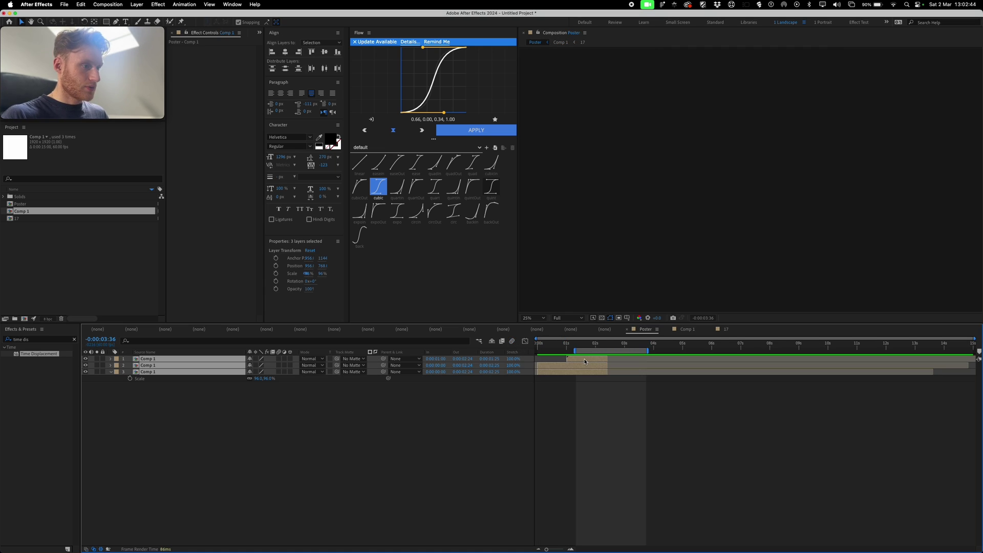
right_click(585, 365)
click(608, 498)
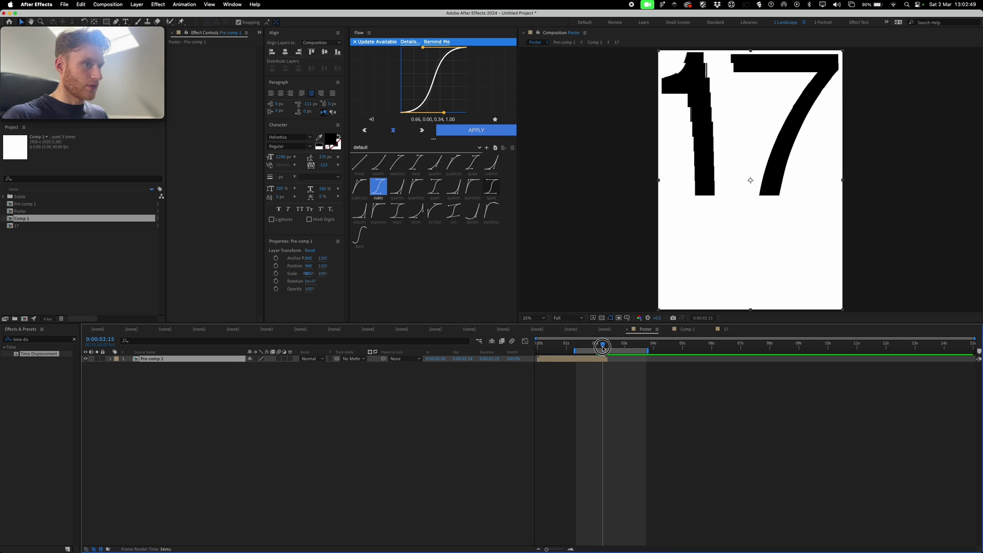
Return to 0:00:00:00 and time-stretch the Pre-comp 1 layer to 200%.
drag(603, 349, 513, 356)
key(super+Tab)
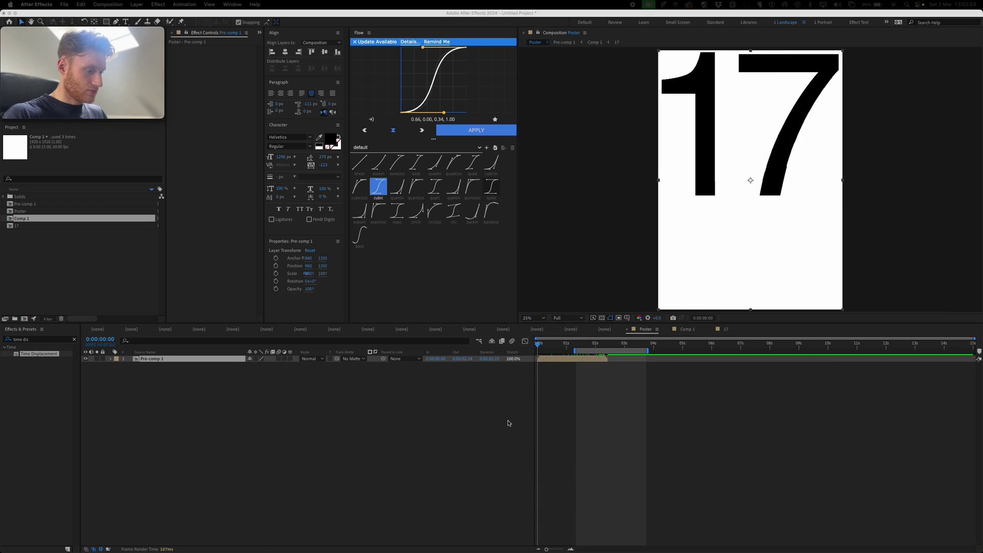
text(200)
key(Return)
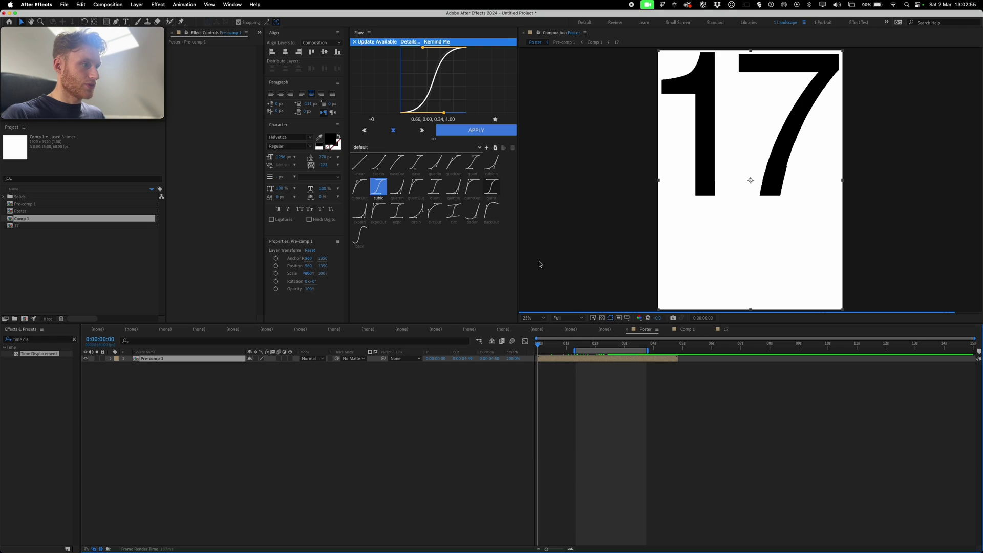
Set the Poster work area to span the whole stretched Pre-comp 1 from 0:00:00:00 and preview the loop.
drag(645, 350, 667, 351)
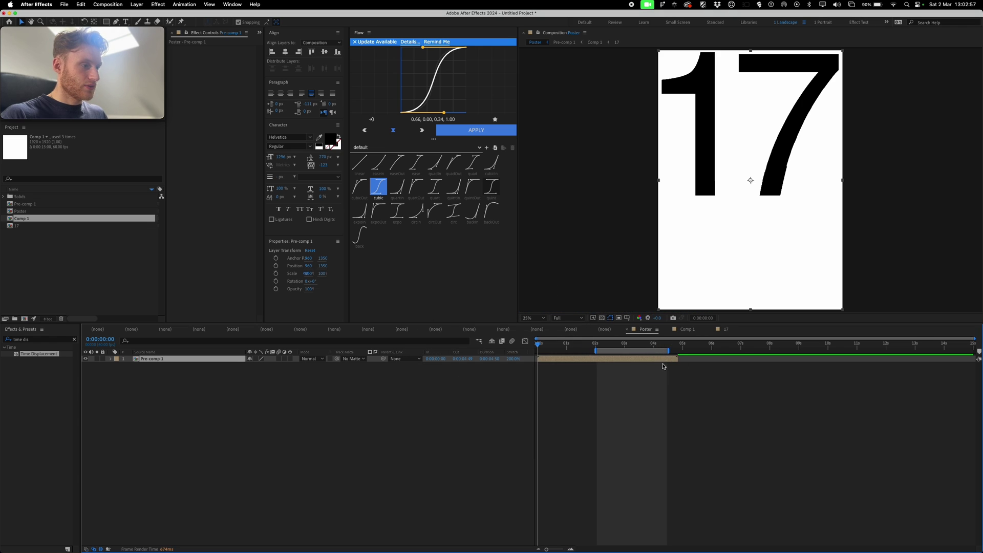
right_click(511, 353)
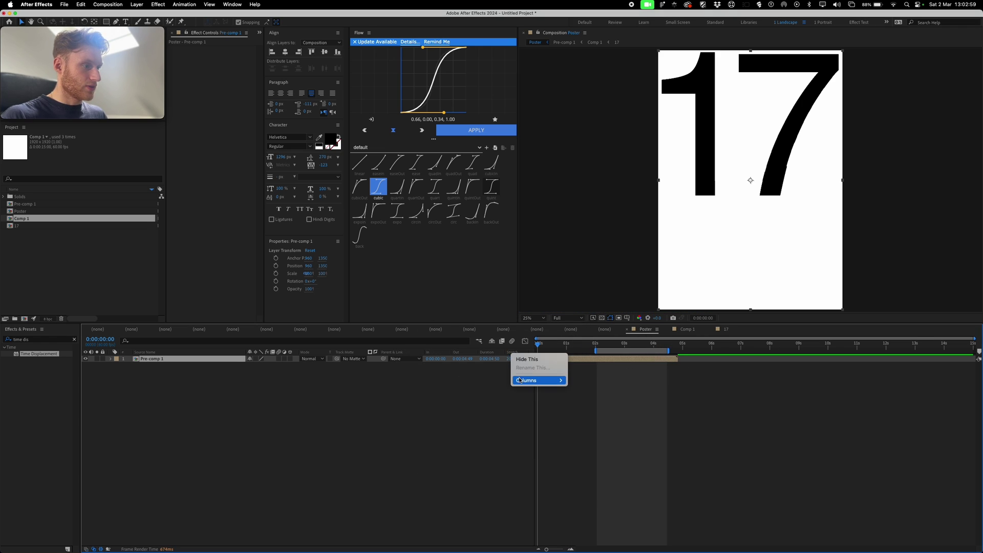
mouse_move(537, 380)
click(663, 408)
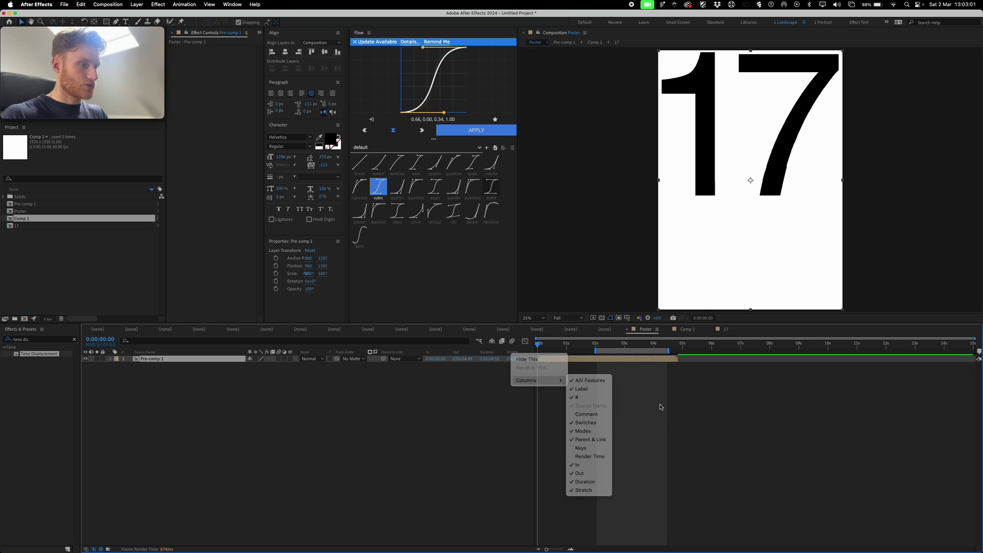
drag(594, 351, 515, 350)
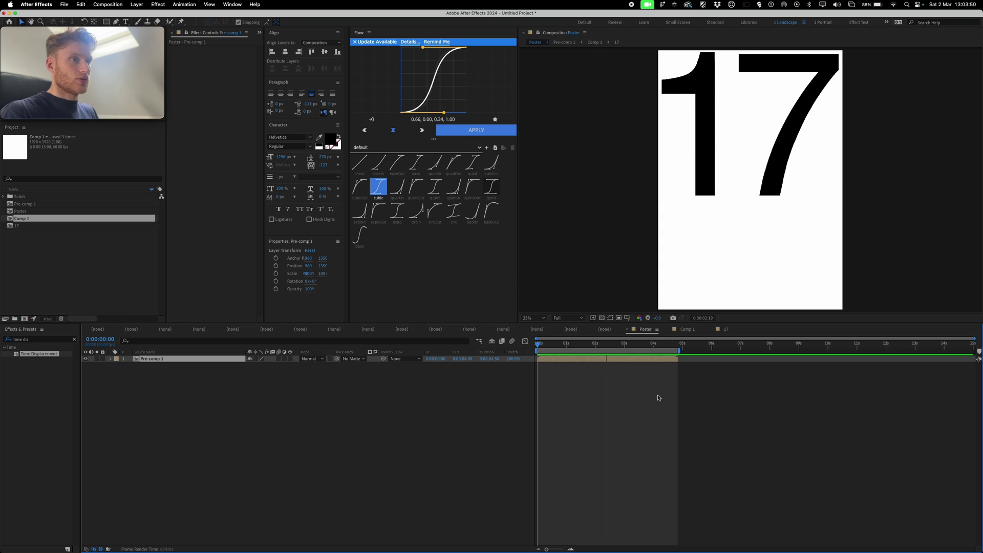
key(space)
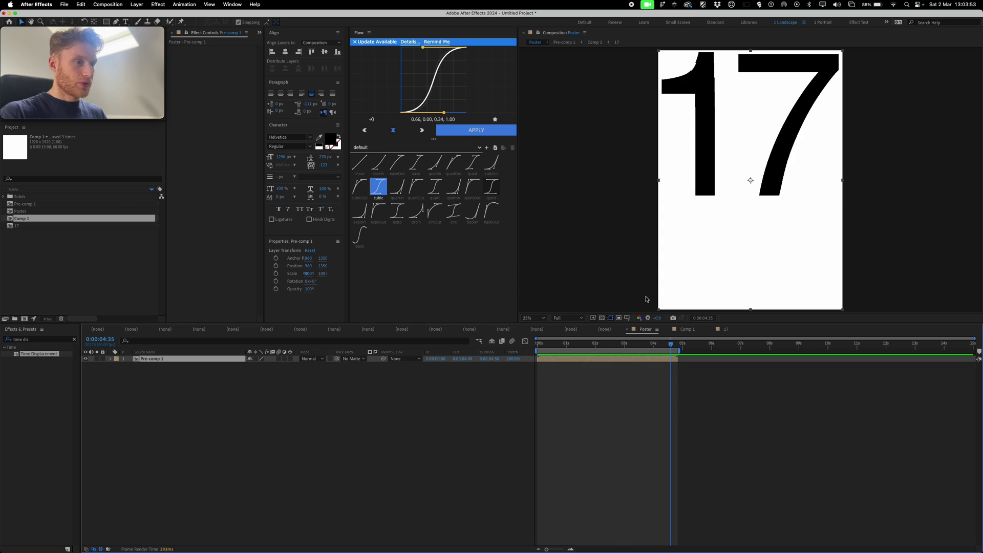
click(630, 260)
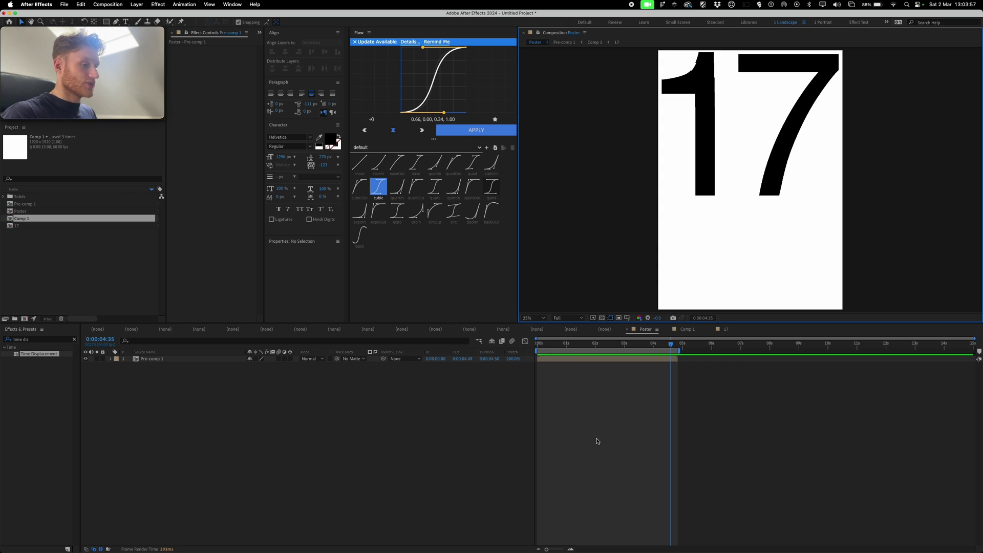
Create a 72 px text layer below the 17 containing the designer's name.
key(super+t)
click(679, 216)
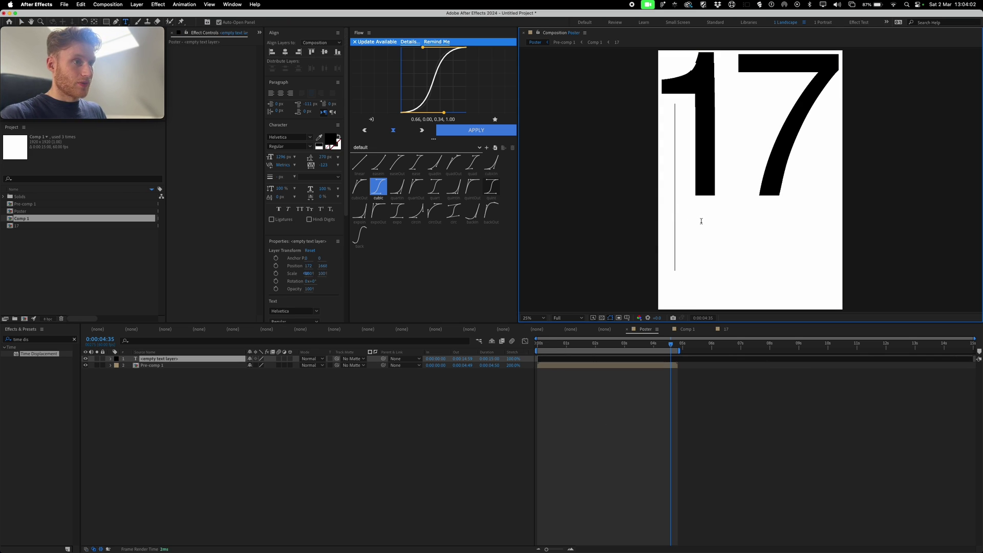
click(282, 157)
text(72)
key(Return)
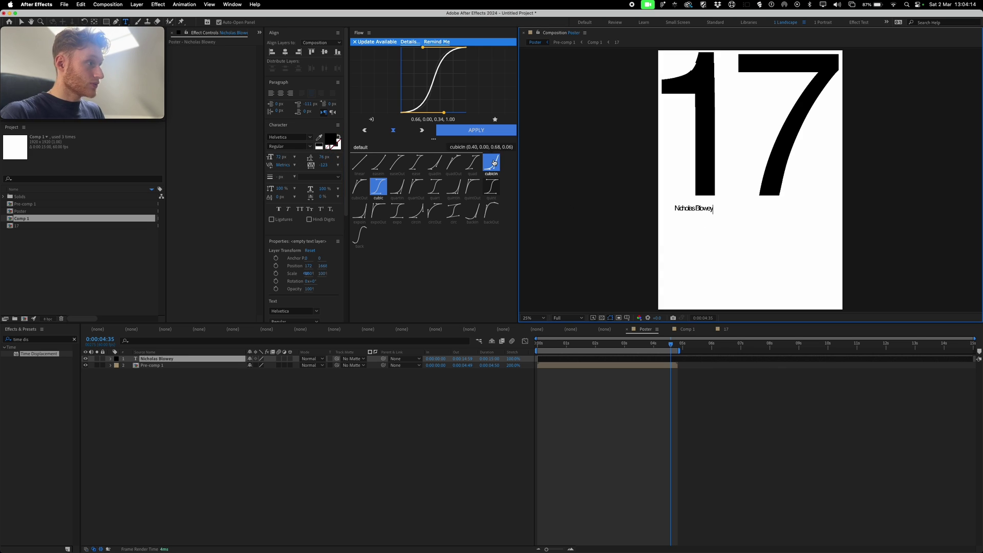
Loosen the credit text's tracking, reduce the overlap risk with more leading, and add a second line reading "Tutorial 17".
key(super+a)
click(327, 164)
text(0)
key(Return)
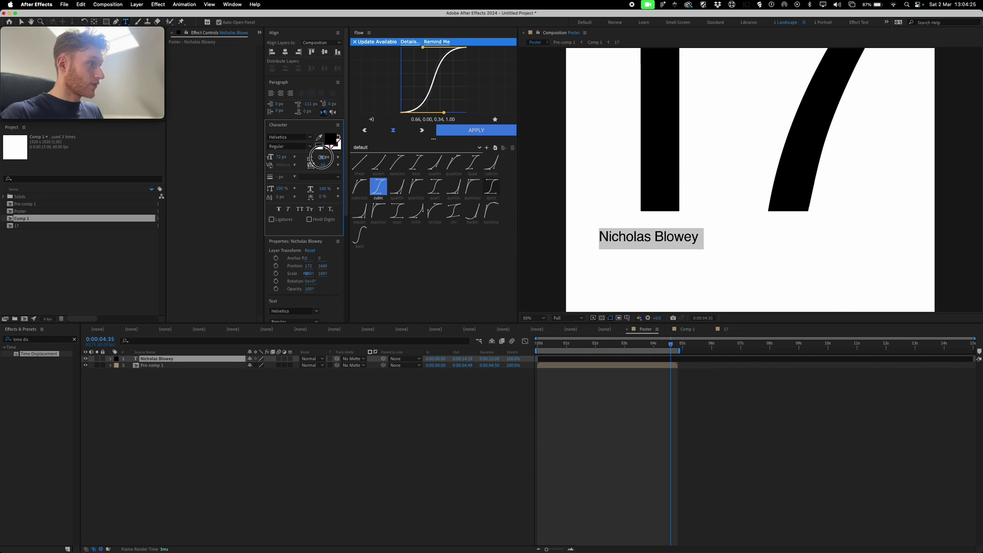
drag(320, 157, 353, 157)
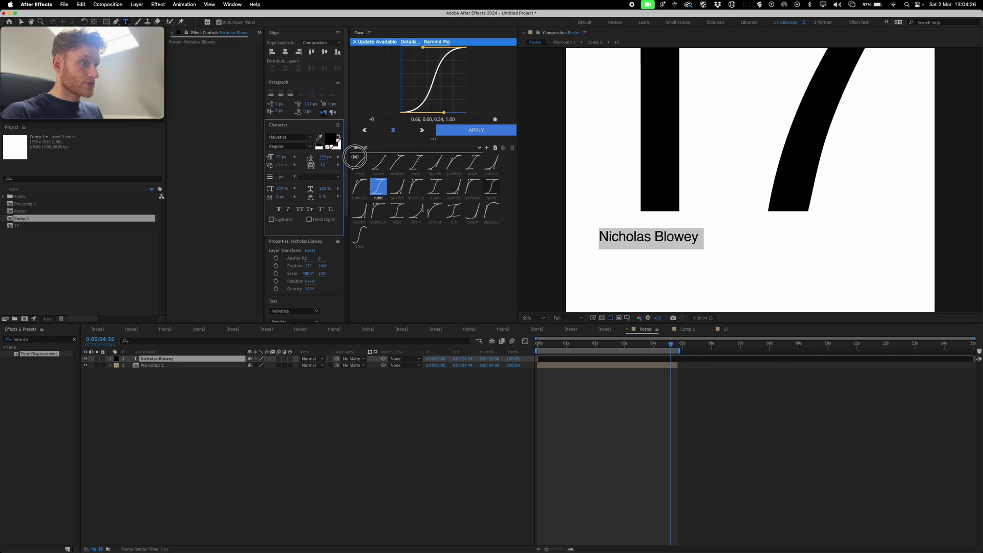
click(703, 240)
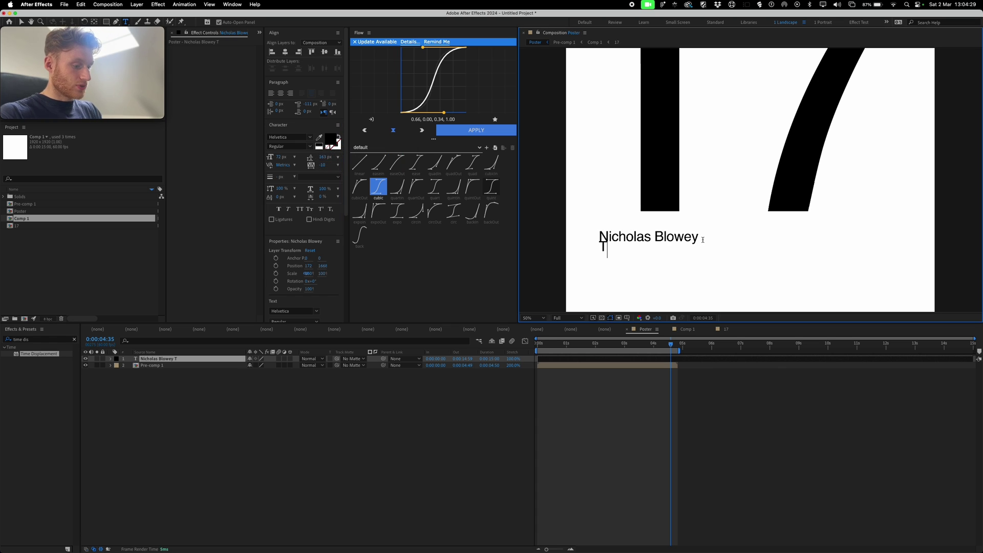
text(Tutorial 17)
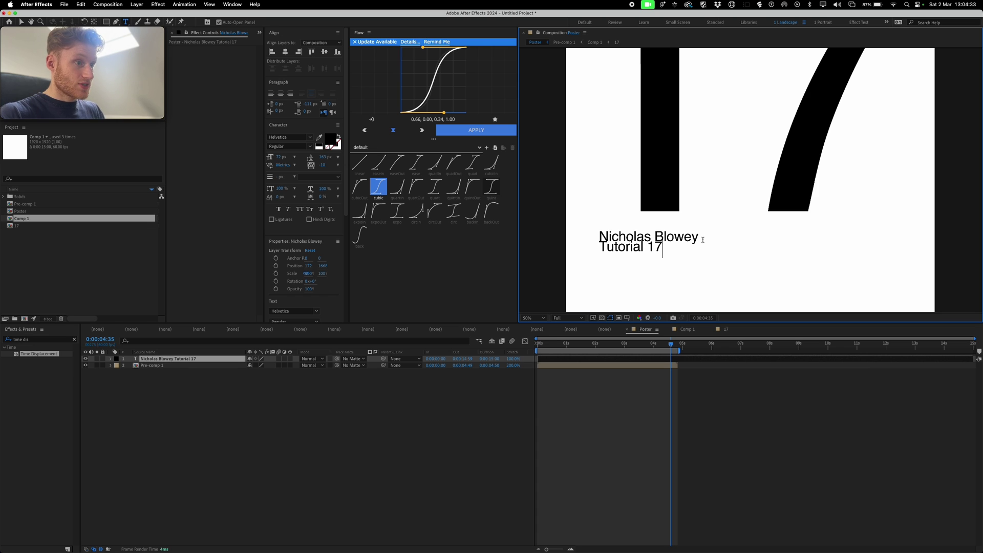
Increase the two-line credit's leading slightly and tighten its tracking to -44.
key(super+a)
drag(321, 157, 328, 158)
drag(321, 165, 313, 168)
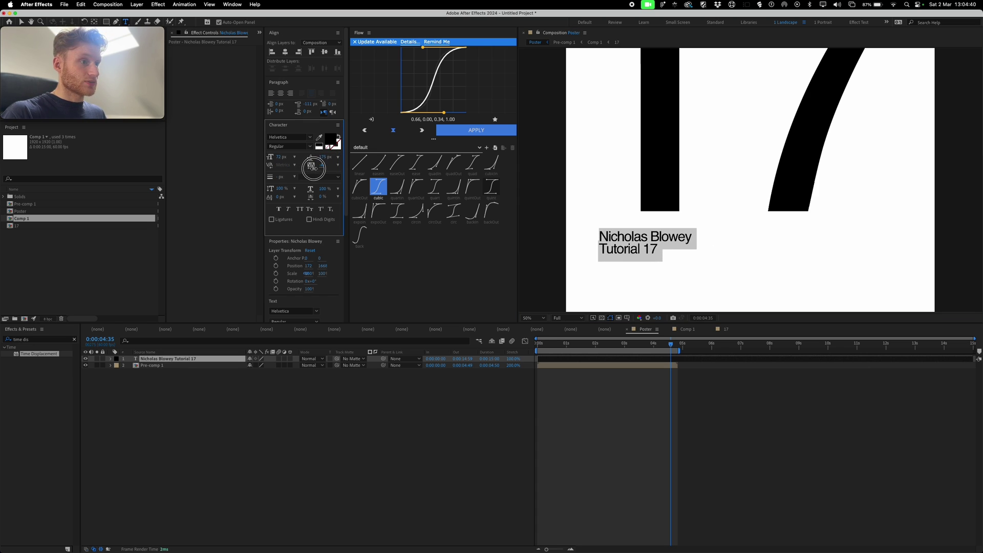
click(691, 292)
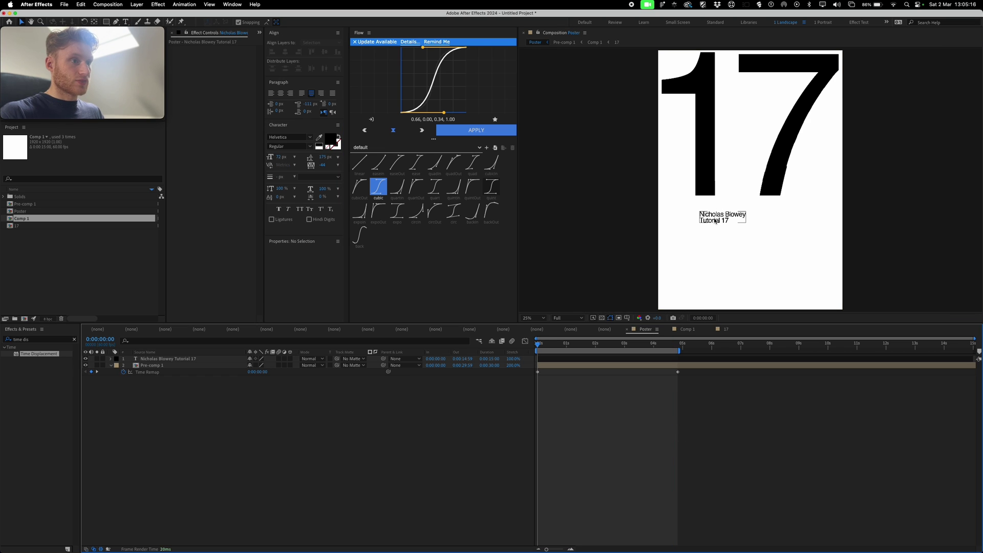
Move the credit text to the poster's lower-left edge at 22, 2214 and place a duplicate level with it at 1082, 2214.
drag(683, 272, 681, 204)
drag(675, 204, 675, 263)
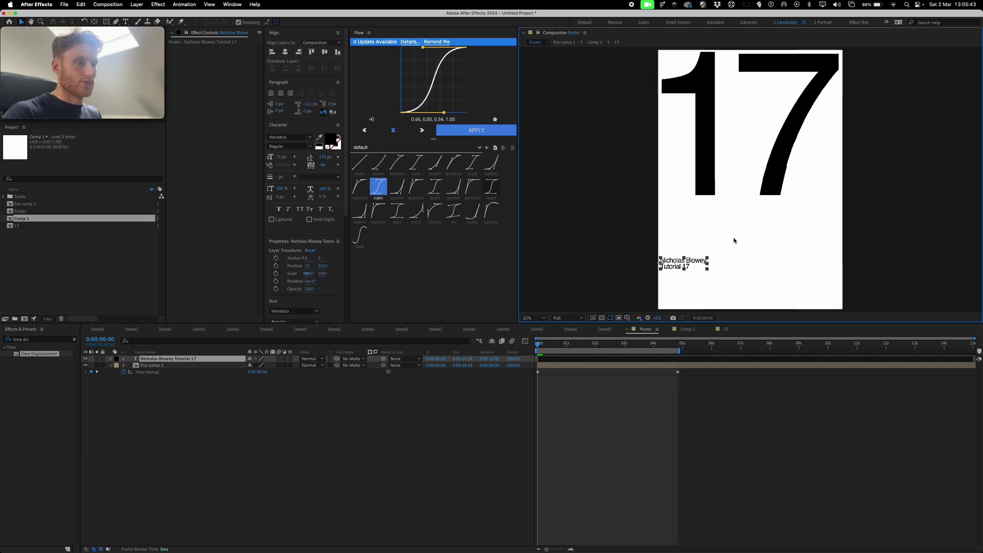
key(super+d)
drag(679, 267, 776, 265)
Turn the duplicated credit into a single line ending in "Tutorial 17 2024" and set its font size to 36 px.
double_click(777, 265)
click(777, 265)
click(763, 266)
key(BackSpace)
key(super+a)
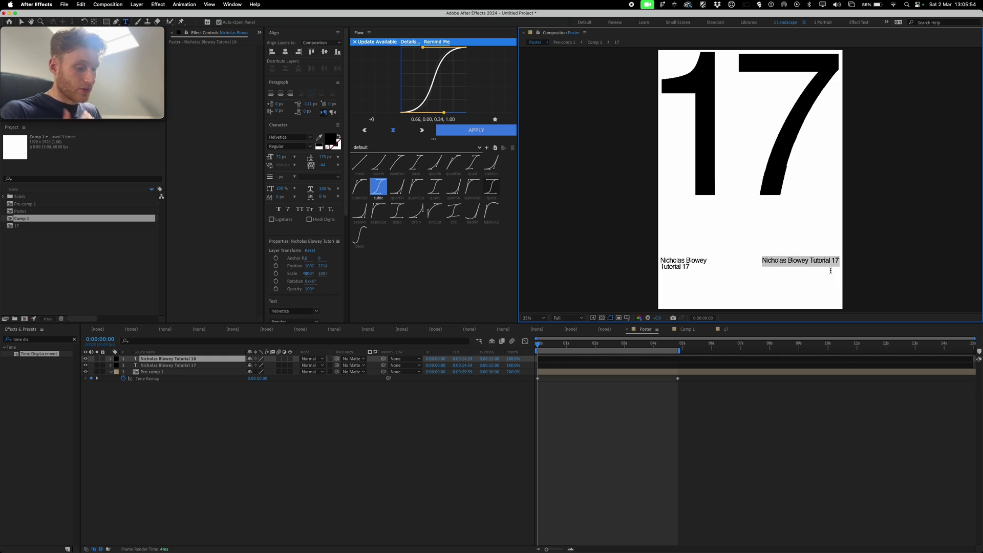
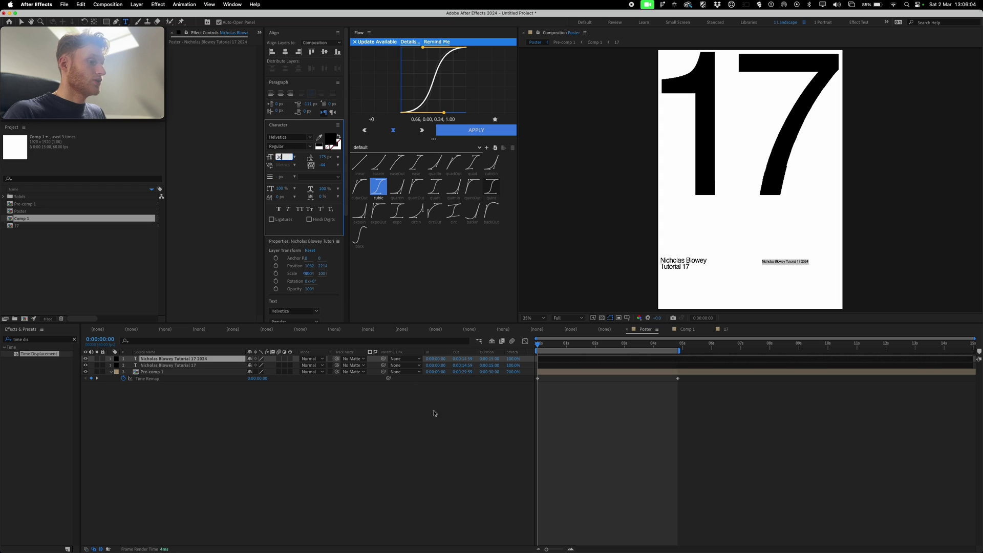
click(435, 414)
click(565, 362)
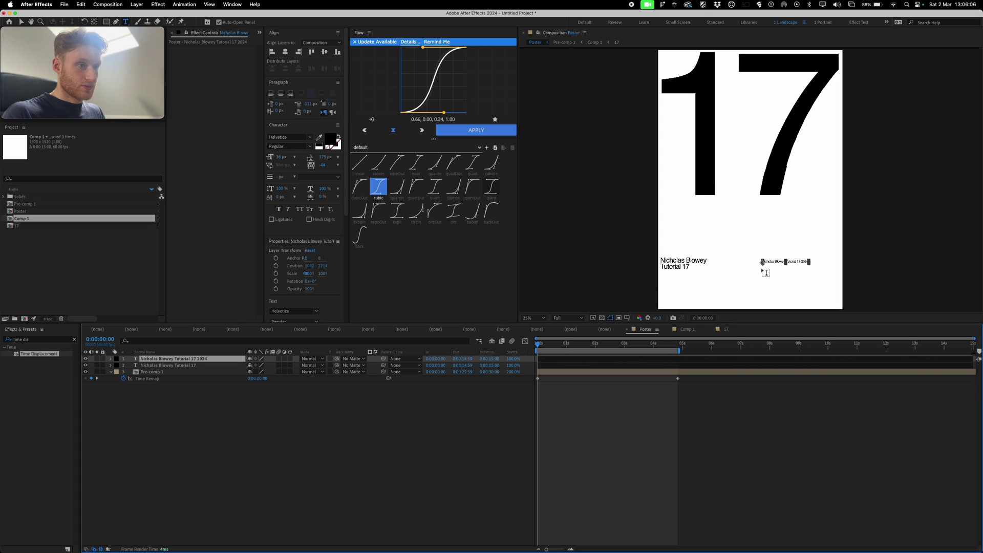
Move the small credit's anchor point to its upper-left corner and align its left edge with the 7's base using a vertical guide.
key(period)
scroll(758, 271, down, 5)
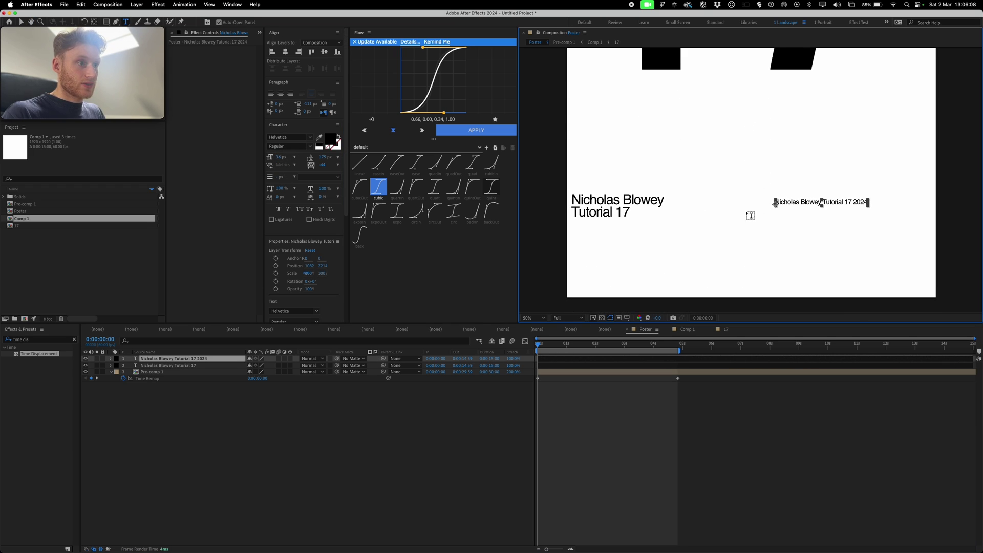
key(y)
mouse_move(775, 204)
mouse_down()
mouse_move(616, 192)
mouse_move(768, 188)
mouse_up()
key(v)
key(super+r)
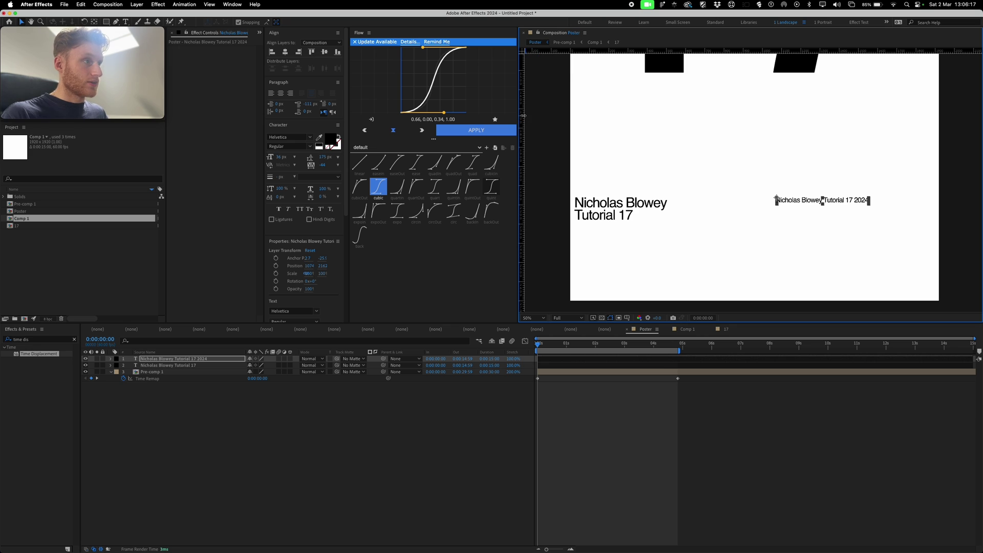
drag(524, 116, 773, 88)
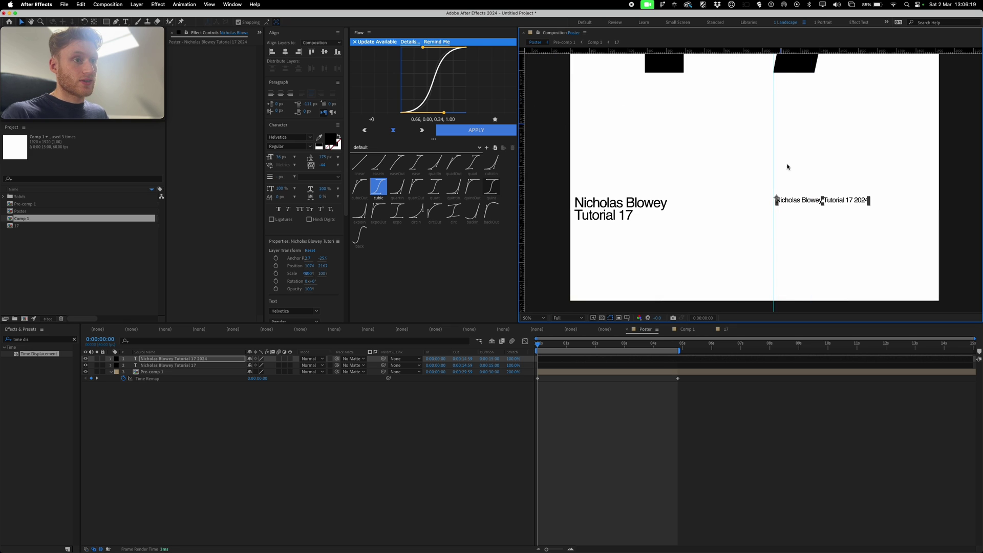
key(comma)
key(comma)
click(655, 220)
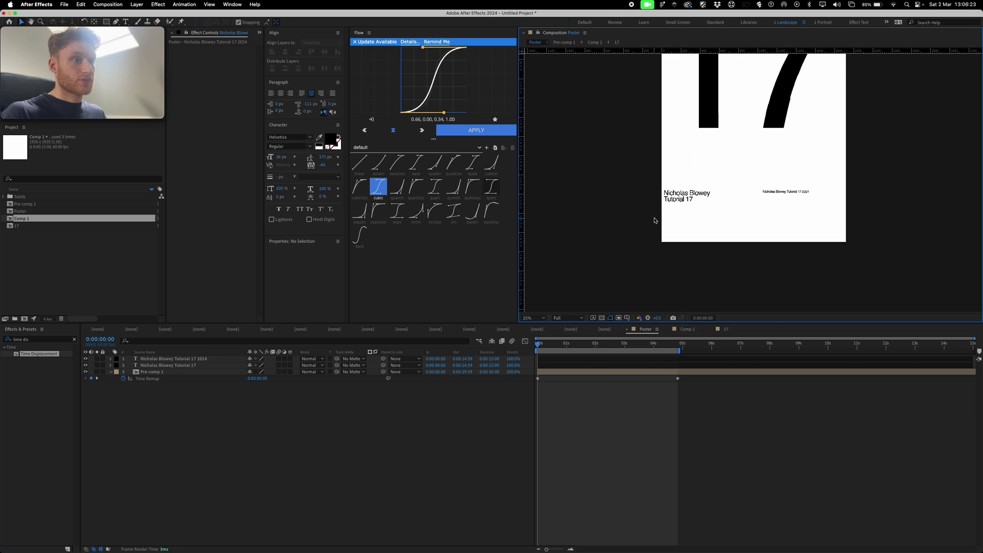
Duplicate the Pre-comp 1 layer and move the copy down to position 960, 1930.
key(comma)
click(714, 175)
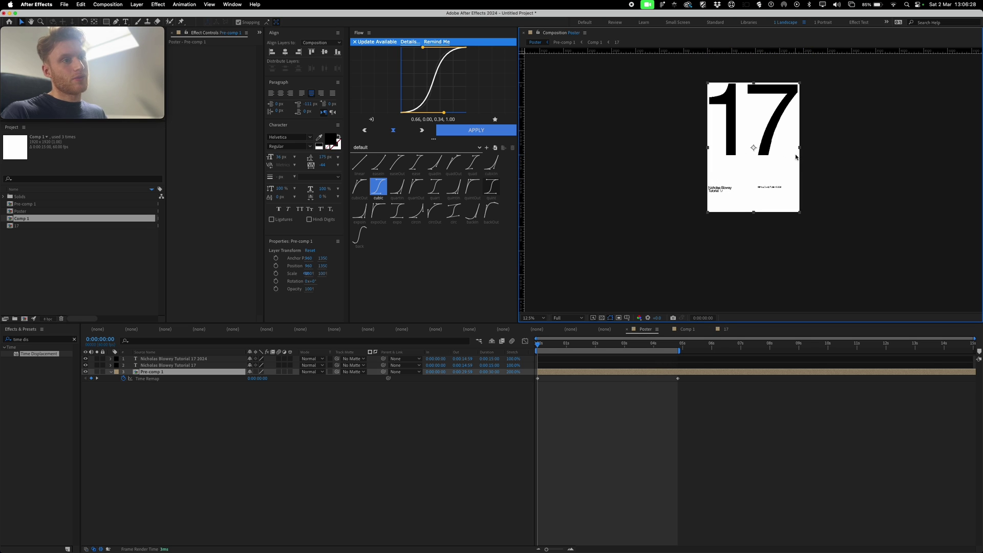
click(672, 202)
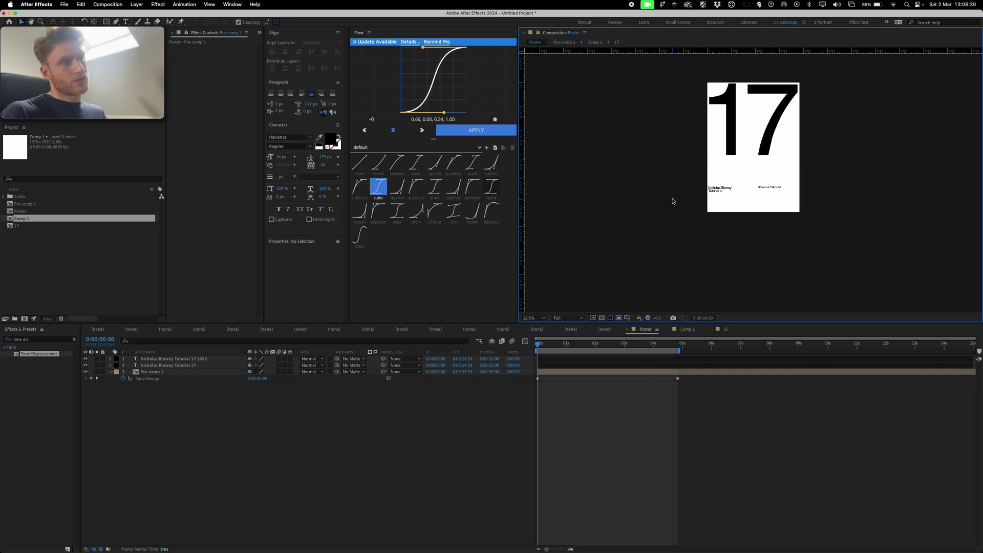
click(783, 139)
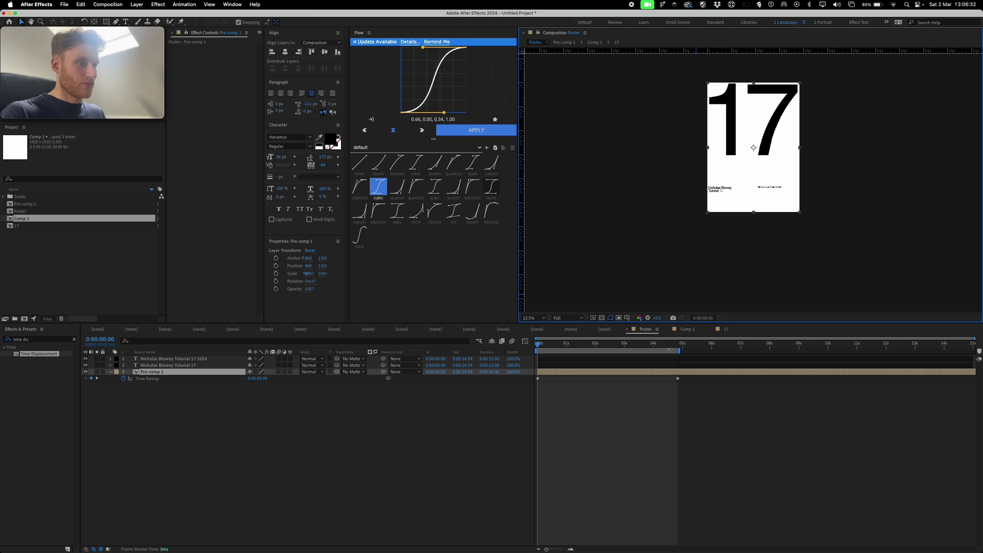
key(super+d)
drag(763, 124, 759, 153)
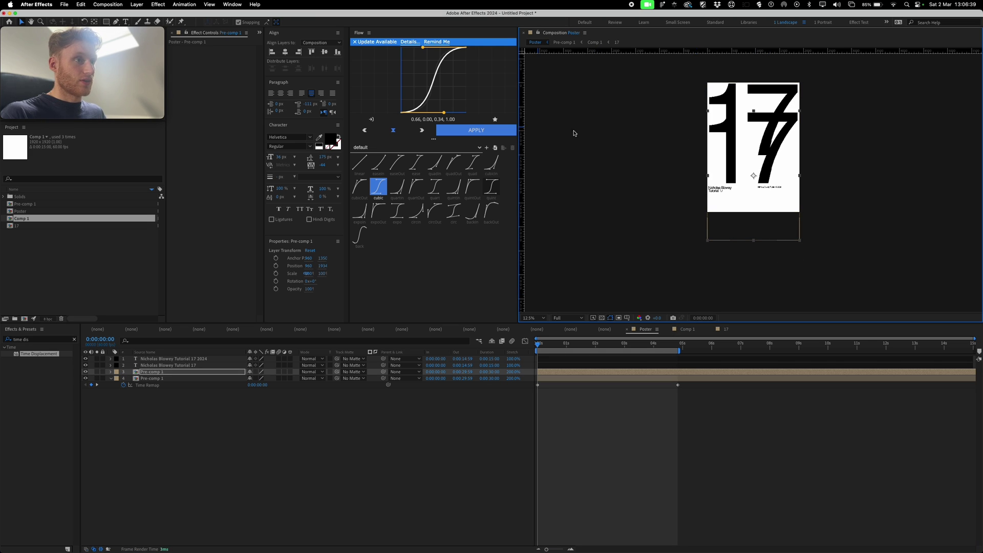
Mask the lowered Pre-comp 1 copy with a full-width rectangle, keeping only the strip below the main 17.
key(period)
key(q)
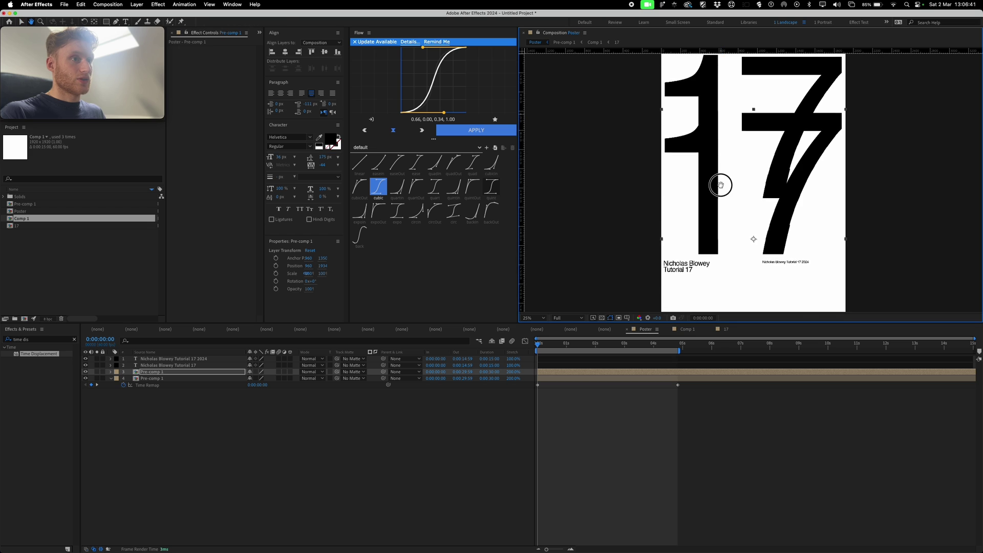
drag(636, 197, 871, 259)
key(comma)
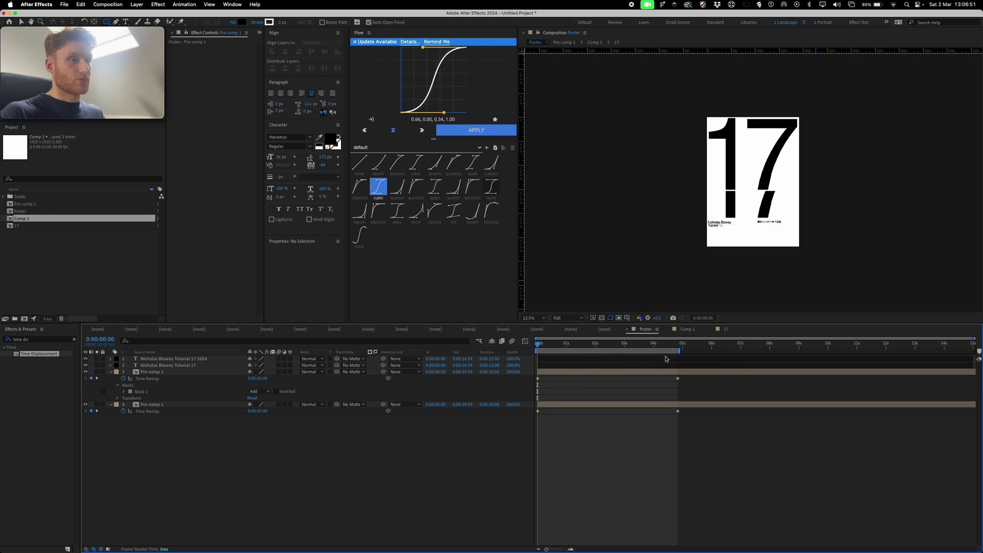
Offset the masked strip to the left, add a duplicate on the right, and check the loop's end at 0:00:04:50.
click(602, 371)
key(v)
drag(760, 203, 746, 199)
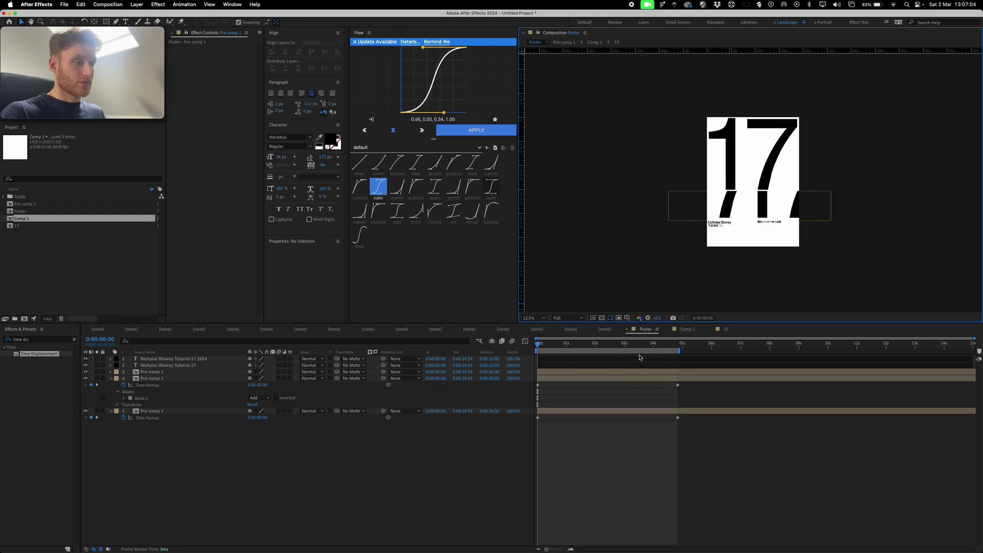
drag(642, 347, 671, 348)
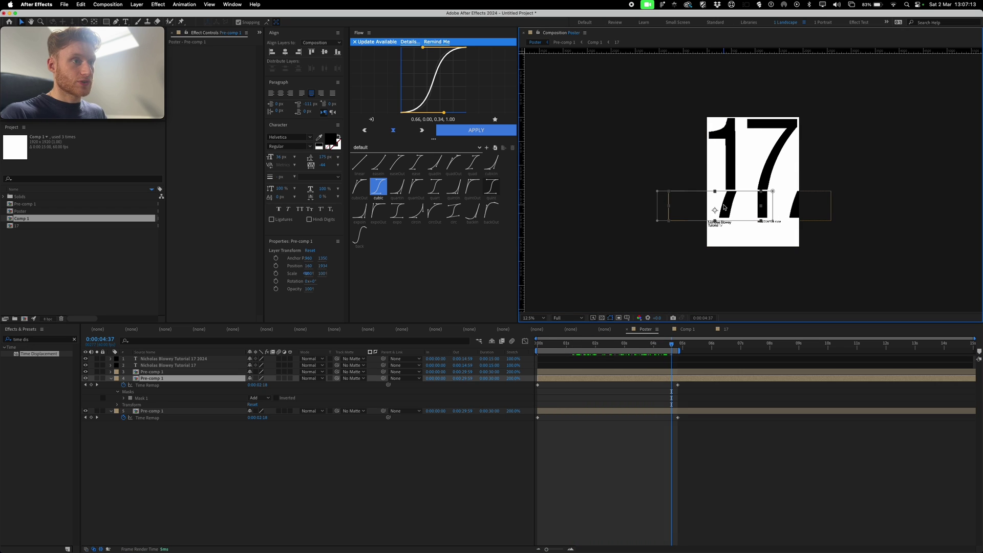
drag(673, 345, 680, 358)
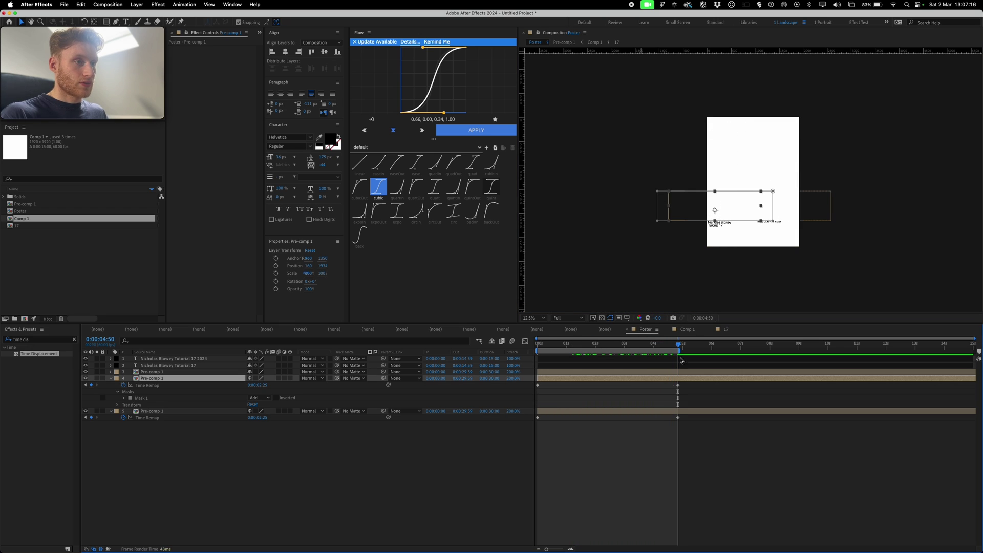
At 0:00:04:49, reposition the two masked strips beneath the main 17 so they line up as one continuous row.
key(super+Left)
scroll(774, 162, up, 1)
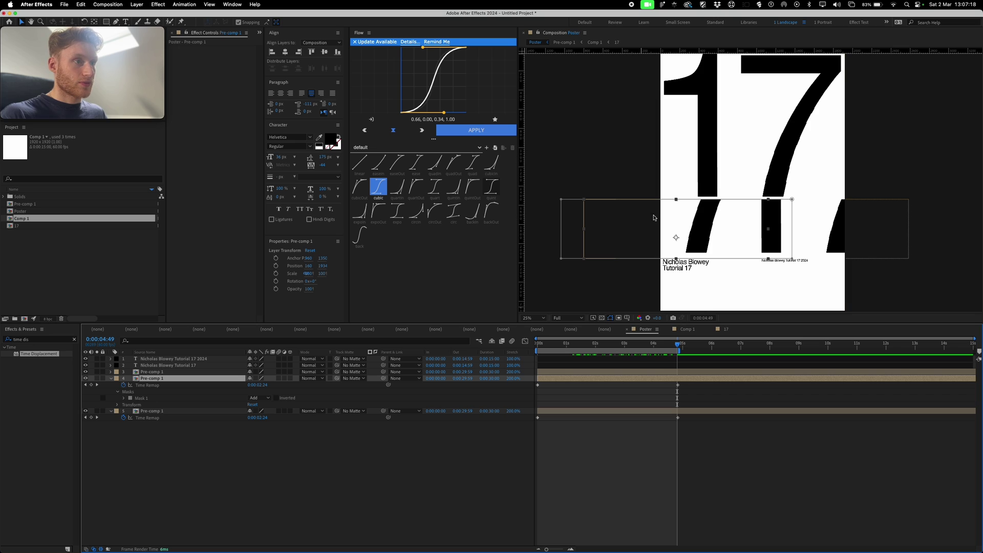
click(776, 219)
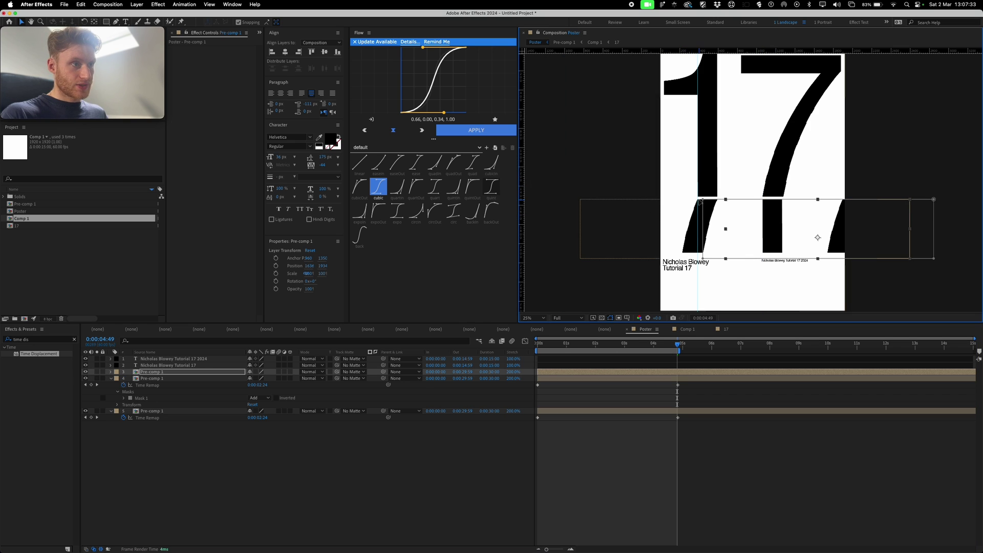
scroll(698, 200, down, 1)
click(654, 411)
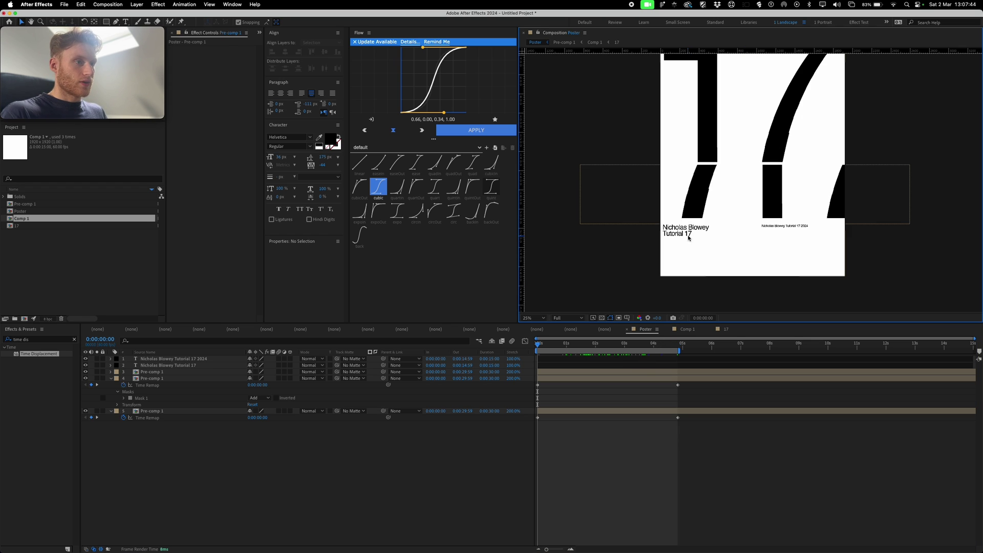
Duplicate the small credit text and place the copy directly under the large credit at the poster's left.
click(688, 236)
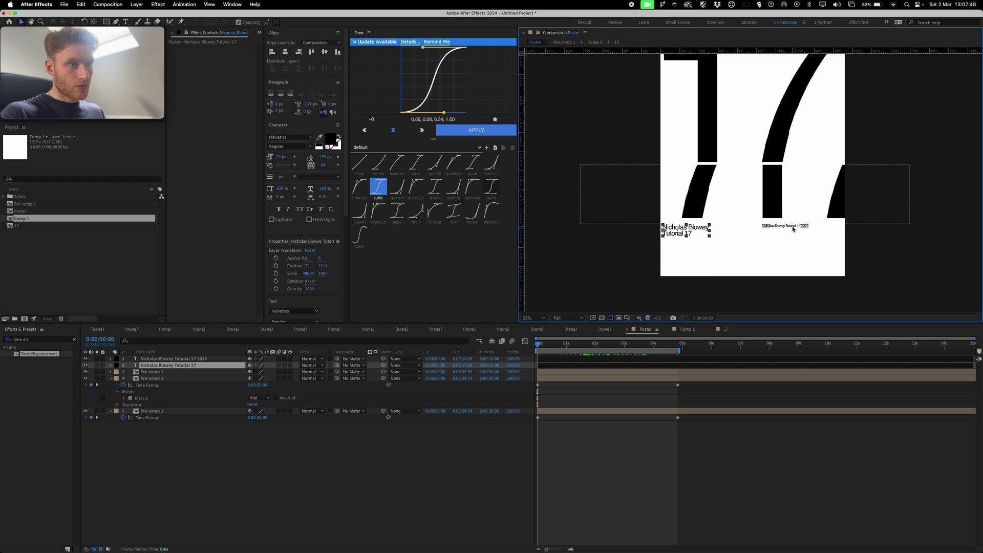
click(793, 228)
key(super+d)
drag(792, 229, 683, 267)
key(comma)
click(615, 248)
key(period)
Duplicate the large credit, change the copy's text to 17 and place it in the poster's lower-left corner.
click(686, 230)
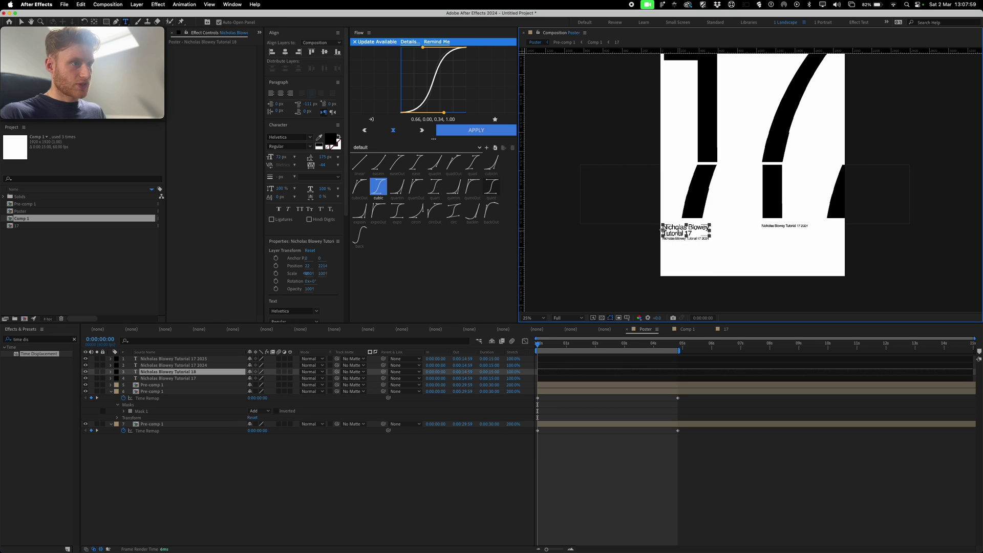
drag(663, 229, 667, 272)
text(1)
key(Escape)
key(super+shift+a)
key(period)
click(626, 246)
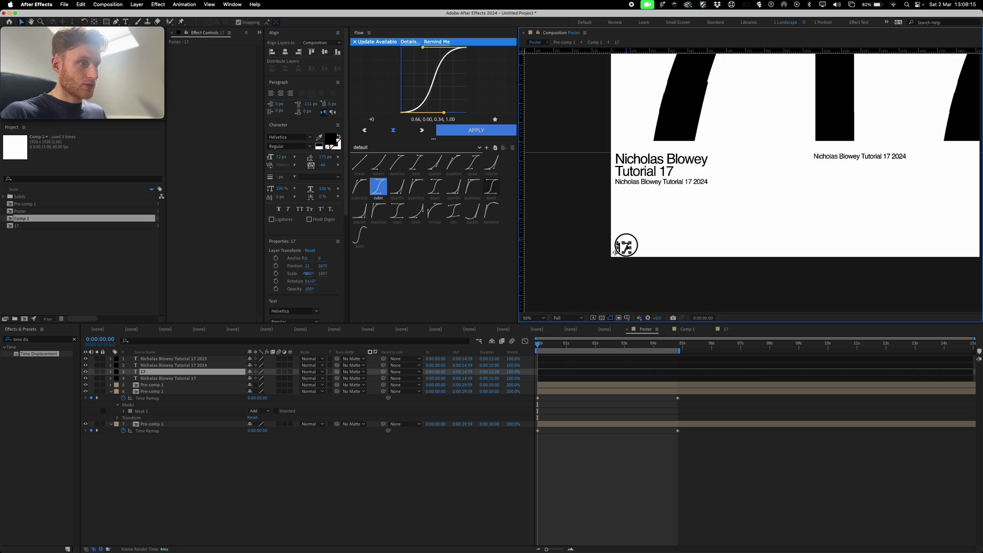
right_click(579, 226)
click(584, 202)
key(comma)
key(comma)
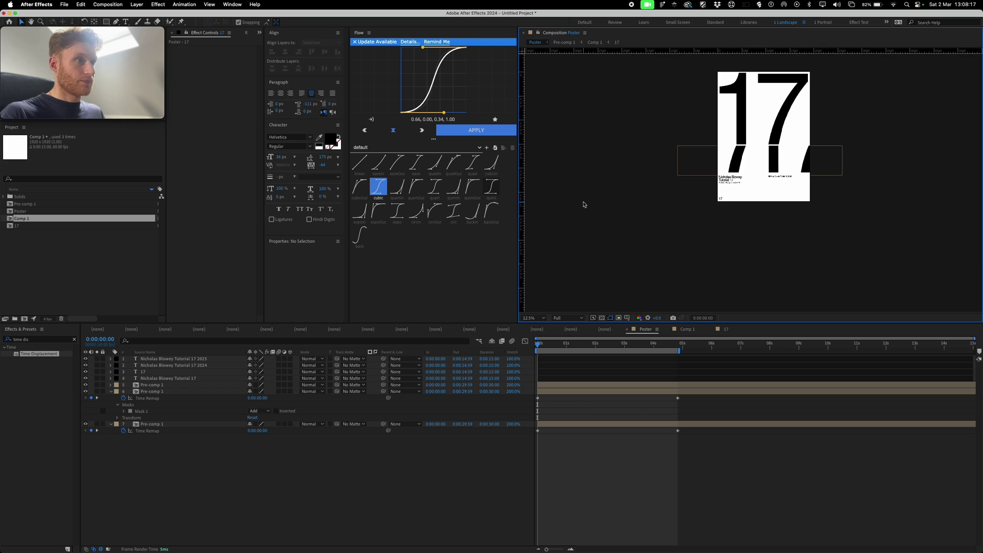
Align the copied small credit with the large credit along a vertical guide at the left margin, and check the poster at 0:00:01:48.
drag(648, 165, 605, 317)
drag(630, 251, 634, 200)
key(period)
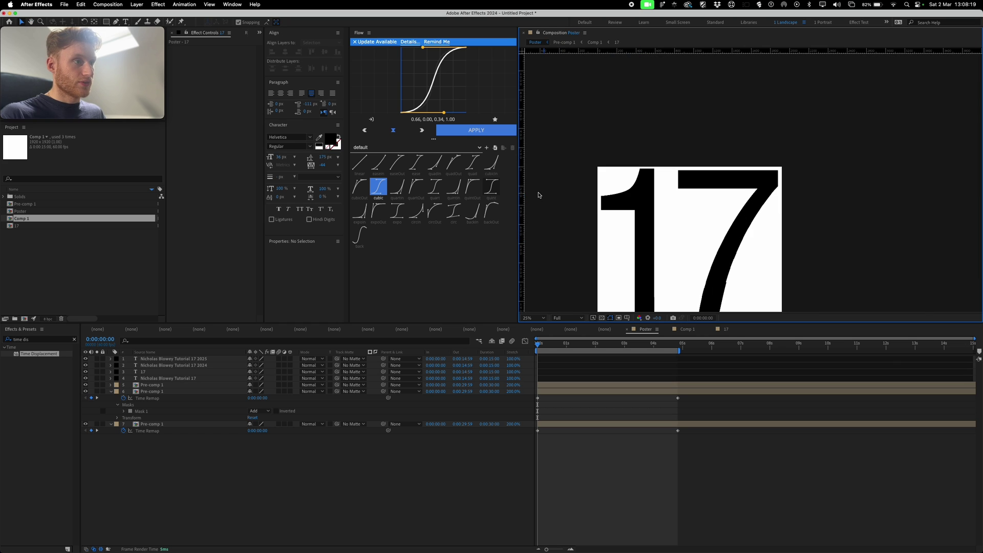
drag(553, 189, 584, 84)
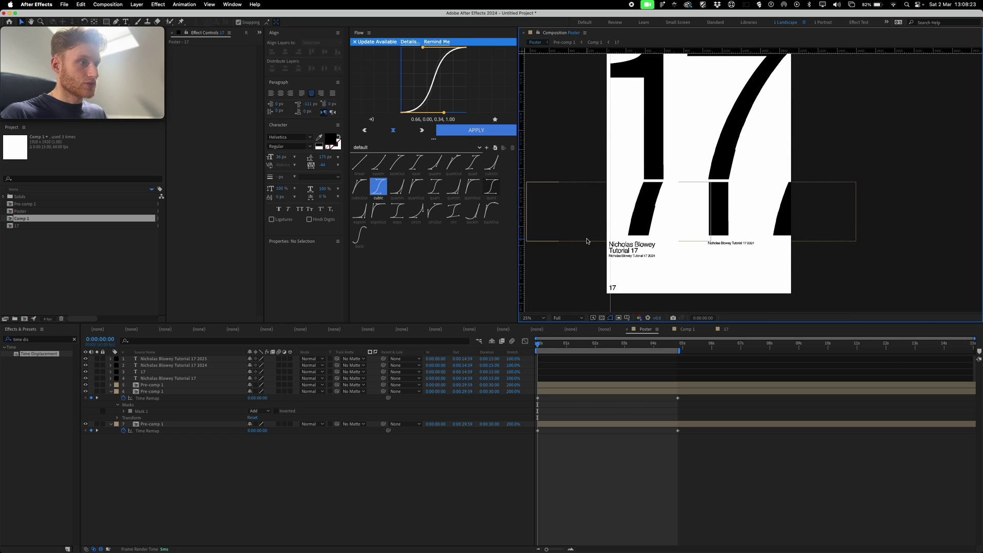
key(period)
drag(587, 241, 689, 128)
click(581, 216)
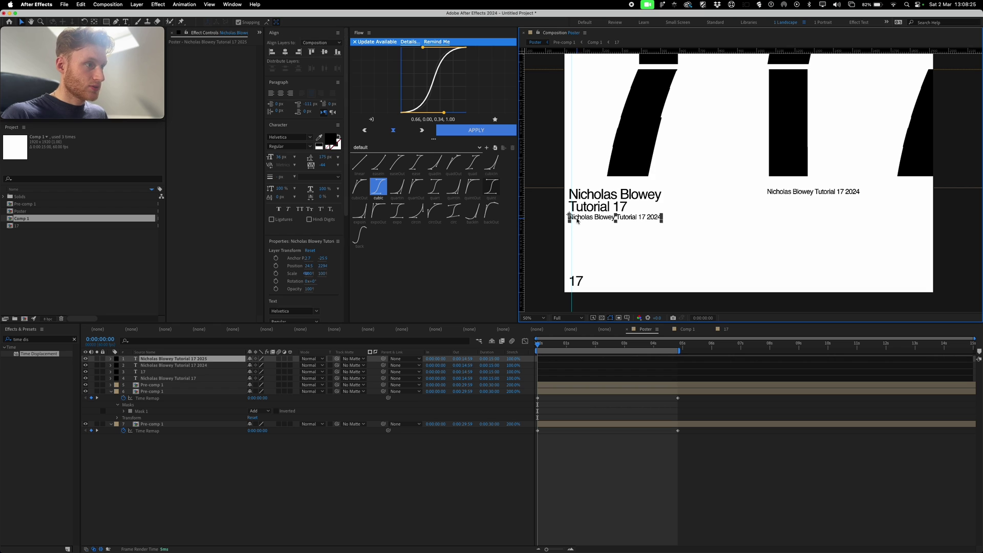
shift+click(581, 212)
drag(580, 212, 583, 212)
click(575, 282)
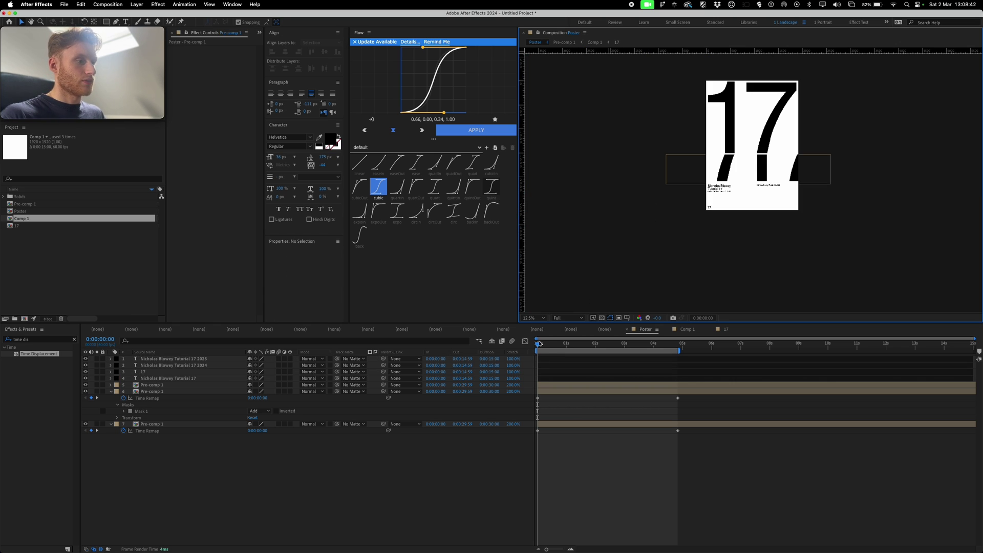
drag(539, 343, 589, 344)
scroll(600, 68, up, 1)
drag(603, 109, 603, 171)
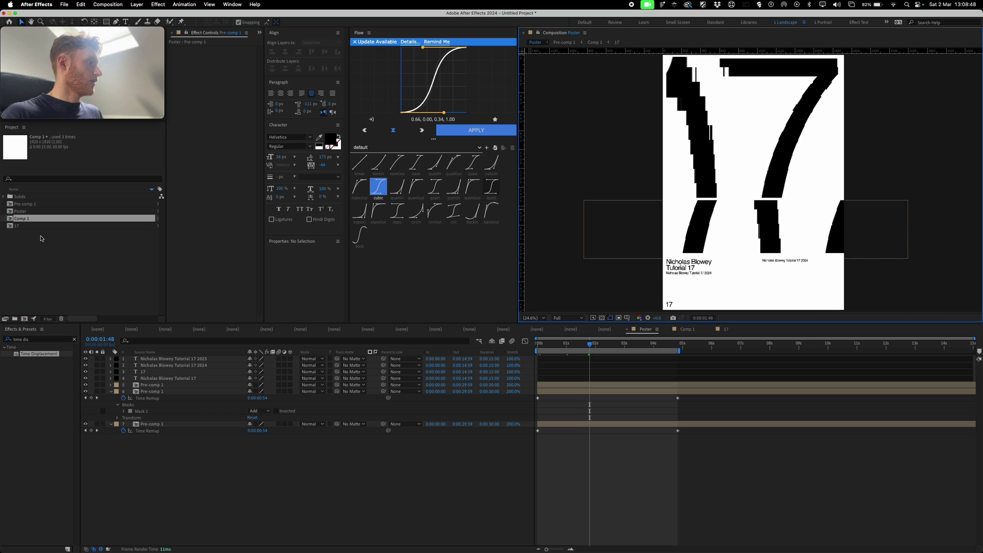
Create a new square composition of 1920 × 1920 px.
click(26, 226)
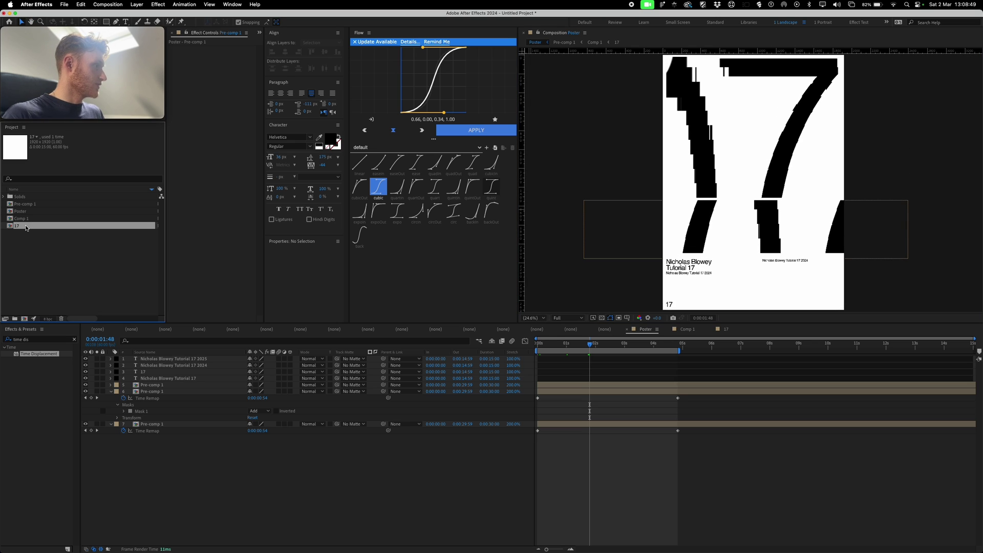
click(24, 319)
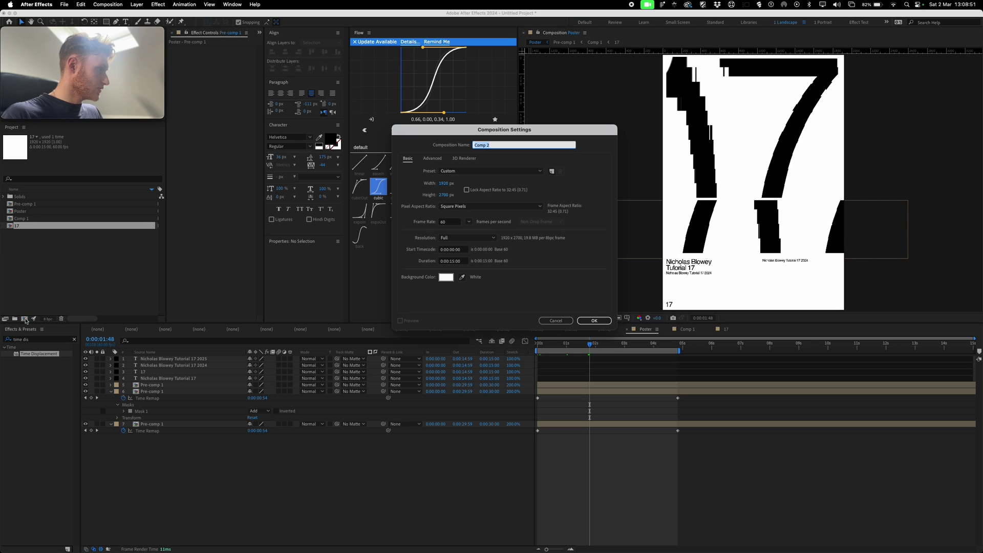
click(442, 195)
text(1920)
key(Return)
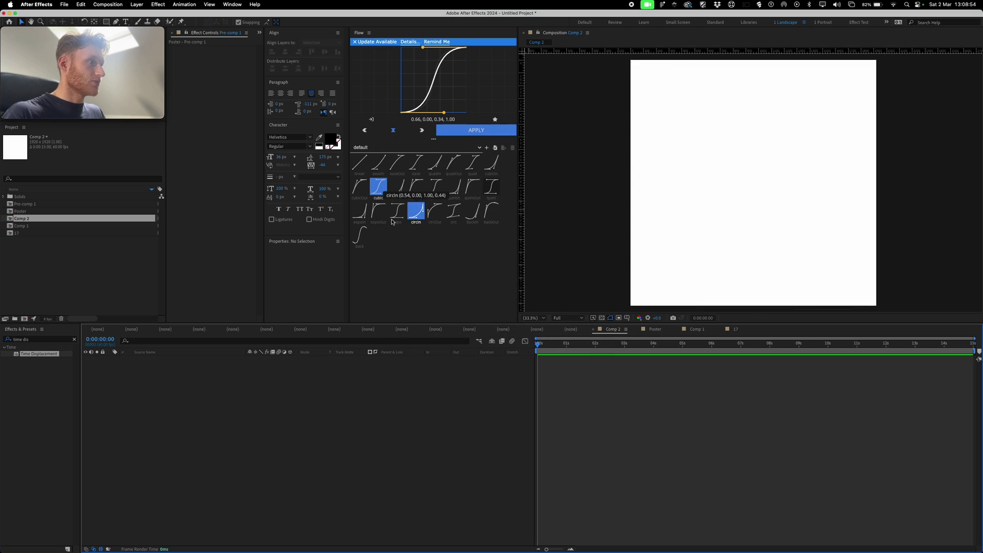
Place the 17 composition in the new square composition and scrub through its animation.
drag(31, 233, 235, 421)
key(comma)
click(542, 344)
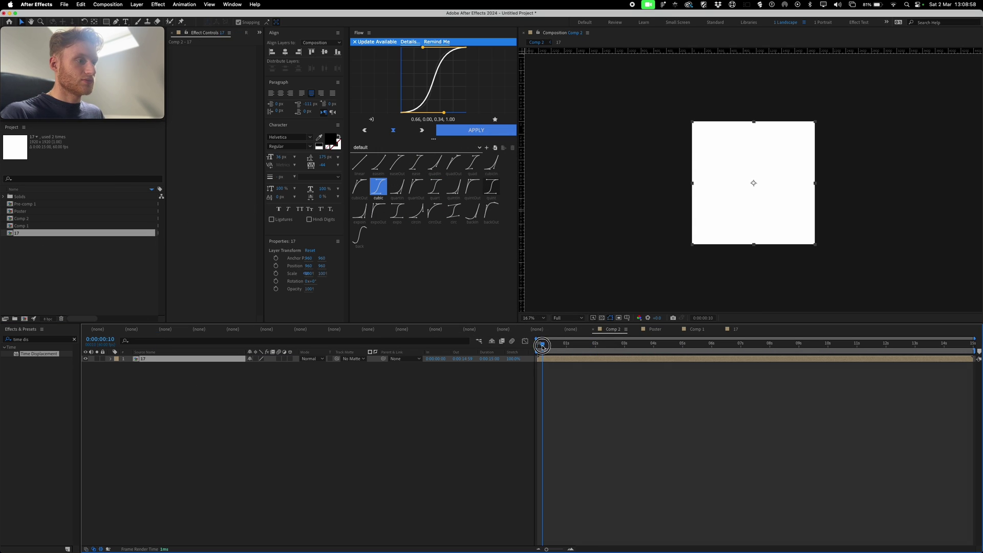
drag(542, 345, 569, 361)
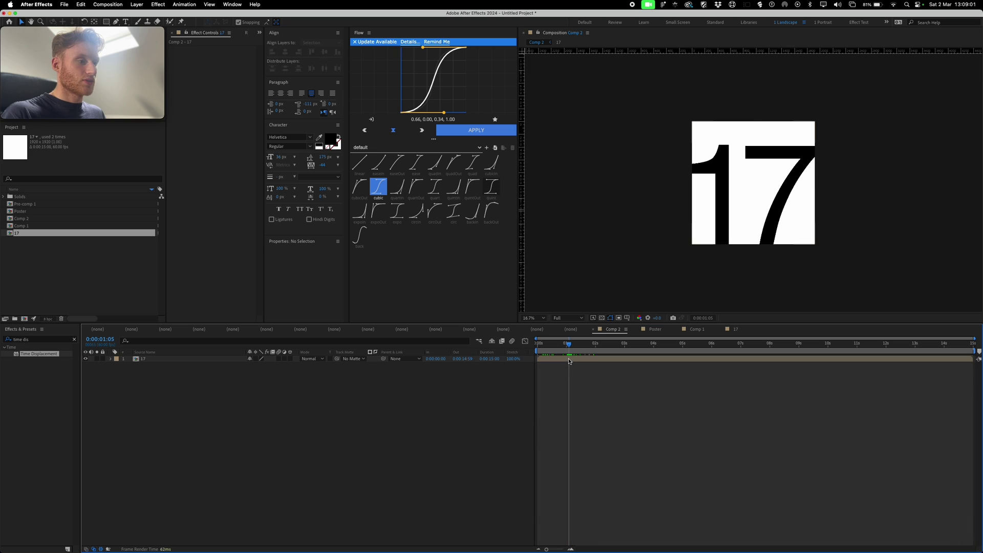
Try a duplicate of the 17 layer rotated 180°, and delete the 17 layers from the square composition.
click(569, 361)
key(super+d)
drag(771, 231, 772, 209)
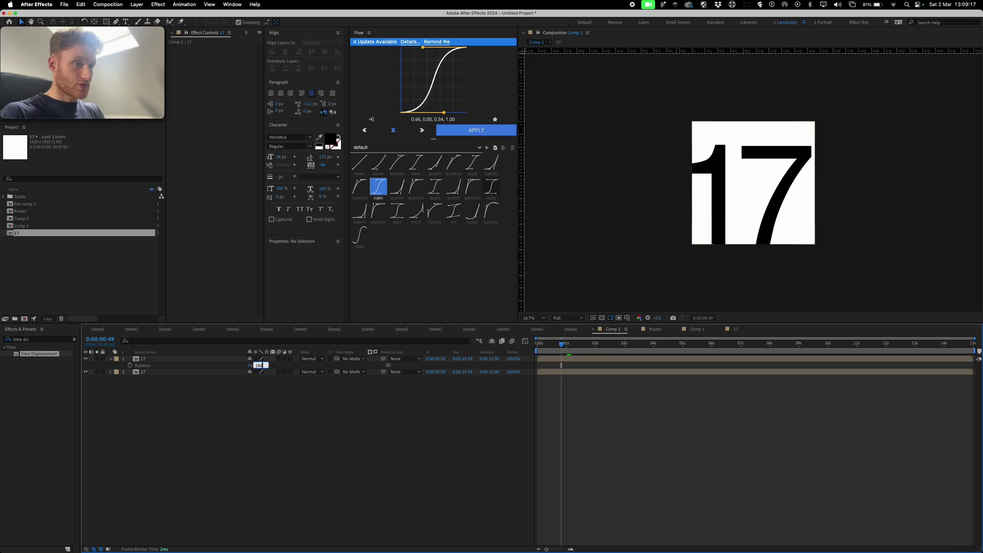
key(Return)
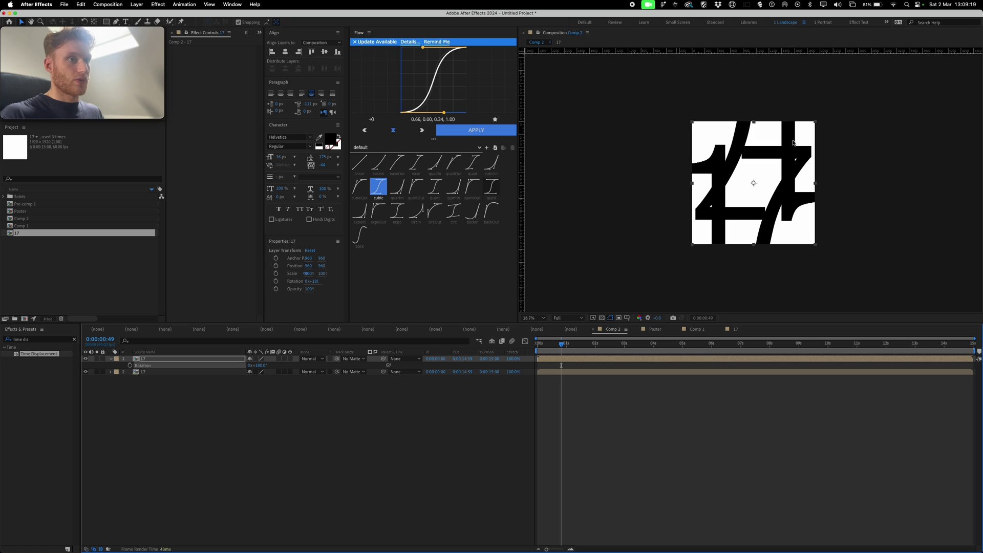
click(786, 139)
drag(787, 139, 785, 135)
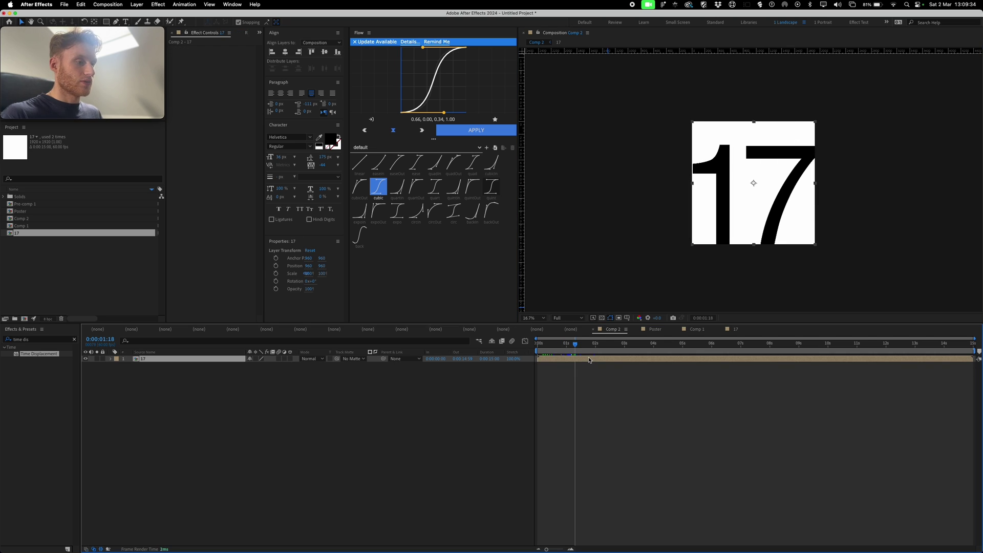
key(Delete)
Add a text layer reading 7, enlarge it and place it in the square composition's lower-left corner.
key(super+alt+shift+t)
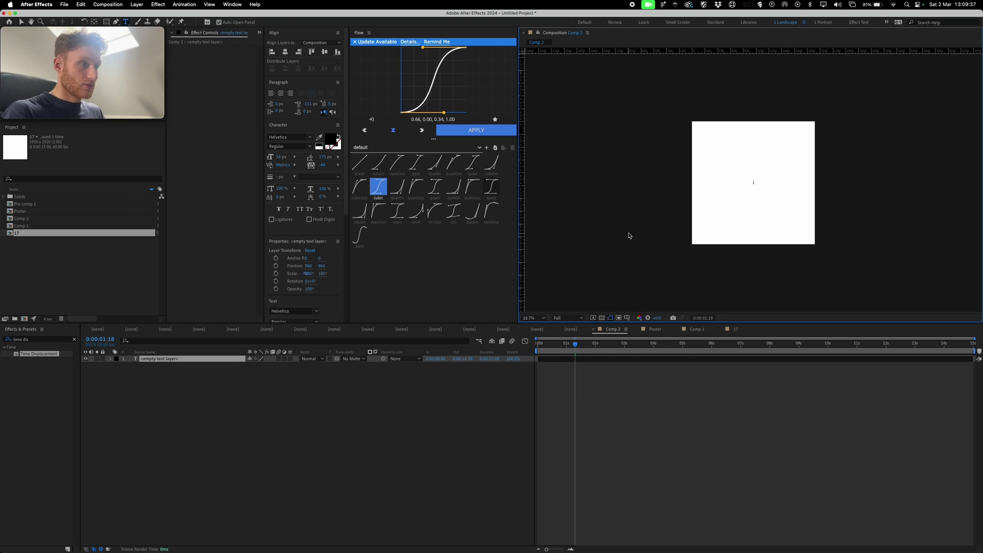
text(C)
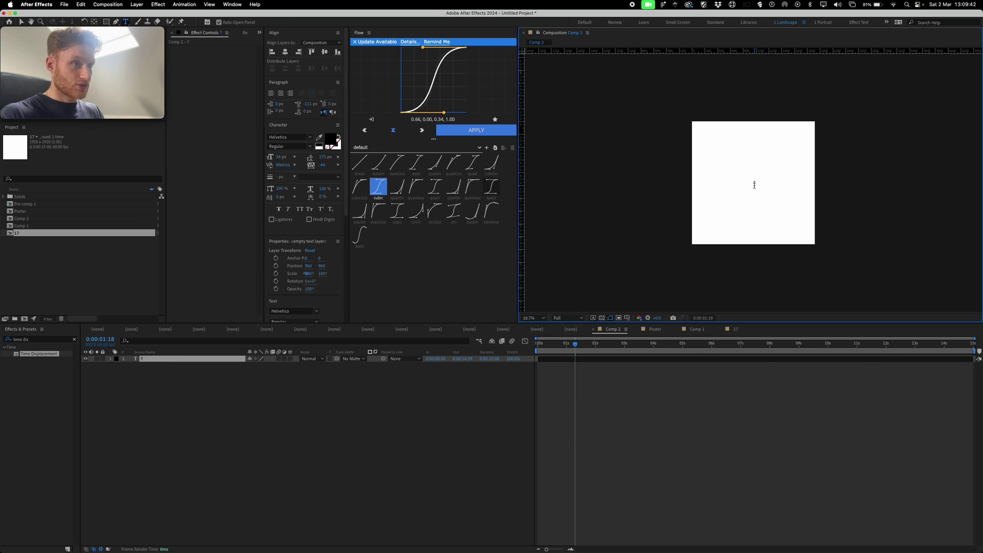
key(super+a)
drag(281, 157, 612, 136)
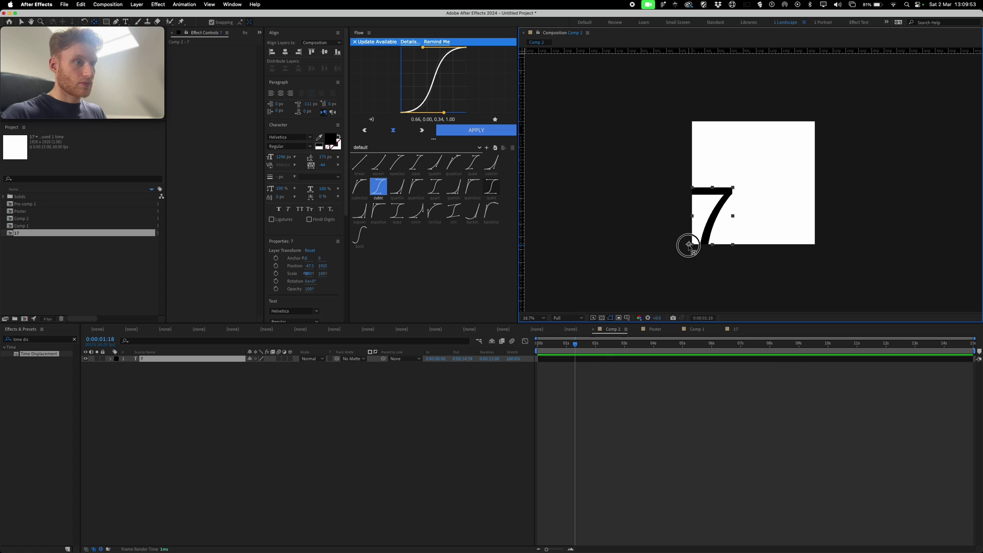
Scale the 7 up from its lower-left corner to the composition's full height and centre it horizontally.
drag(689, 244, 692, 244)
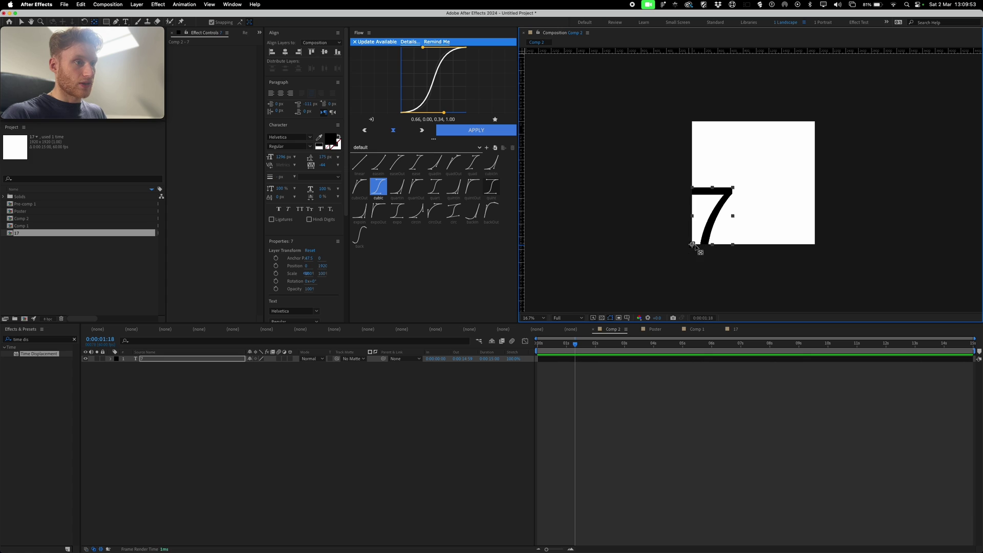
drag(733, 189, 777, 124)
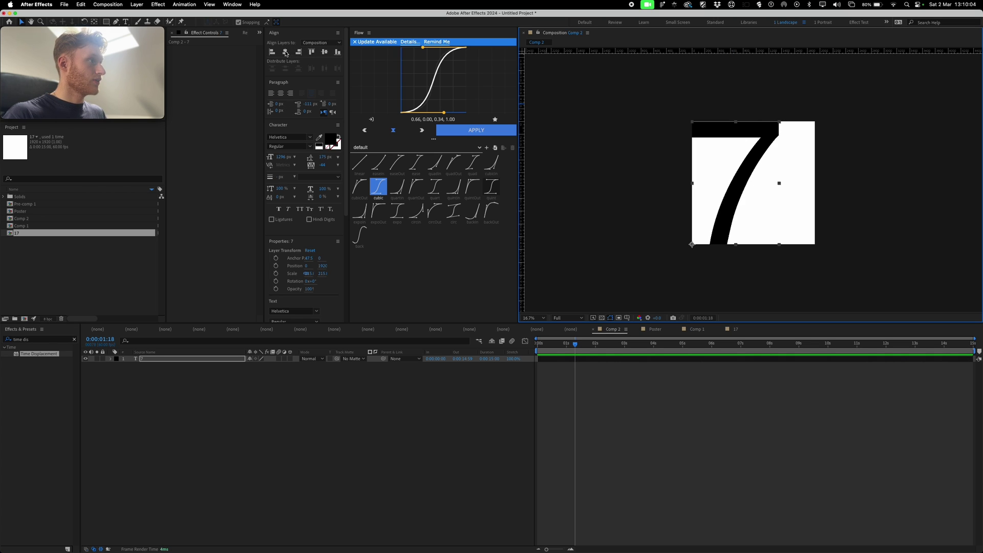
click(286, 52)
Move the 7's anchor point to its centre and shrink it slightly to leave a thin margin above and below.
drag(797, 183, 795, 184)
key(super+z)
key(y)
drag(710, 244, 795, 184)
key(v)
click(689, 305)
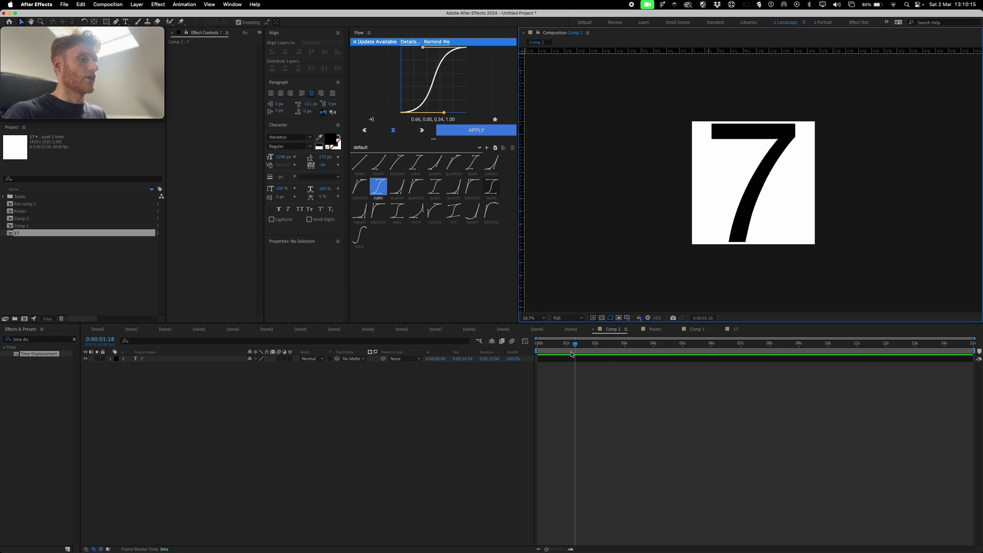
Keyframe the 7's centred position at 0:00:01:00.
click(573, 358)
key(p)
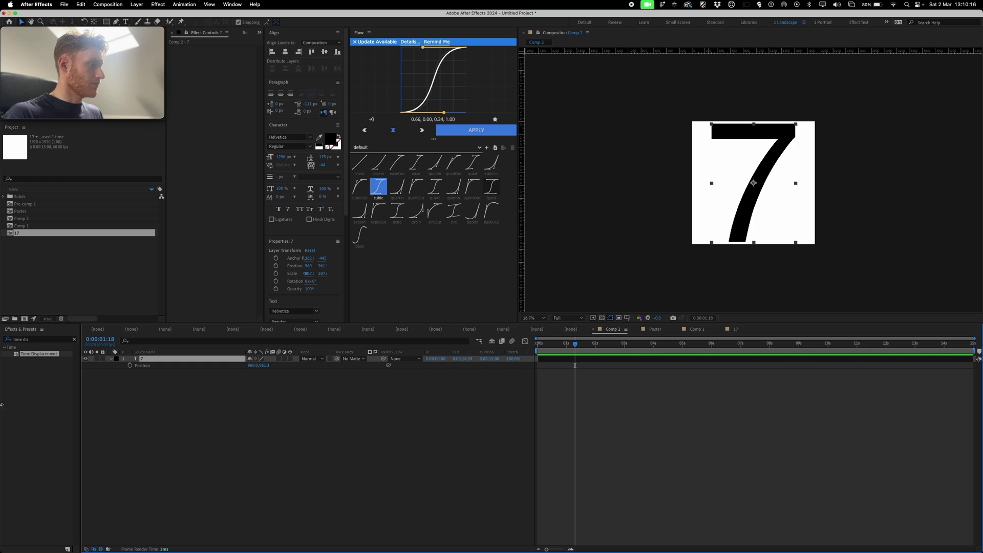
click(130, 366)
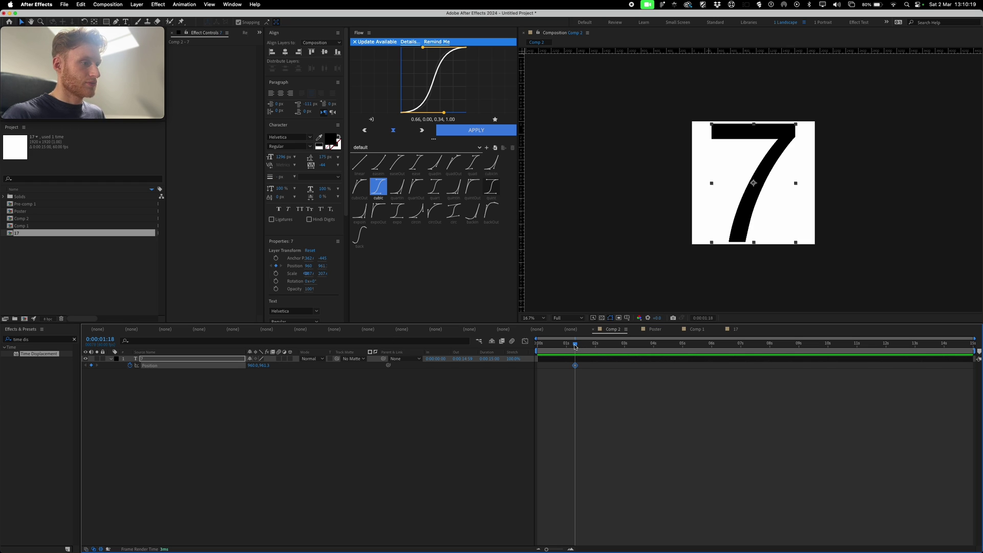
key(shift+Page_Up)
key(shift+Page_Up)
key(shift+Page_Up)
Keyframe the 7 outside the composition's left edge at x -744 at 0:00:00:00, and repeat that position at 0:00:02:00.
key(shift+Page_Down)
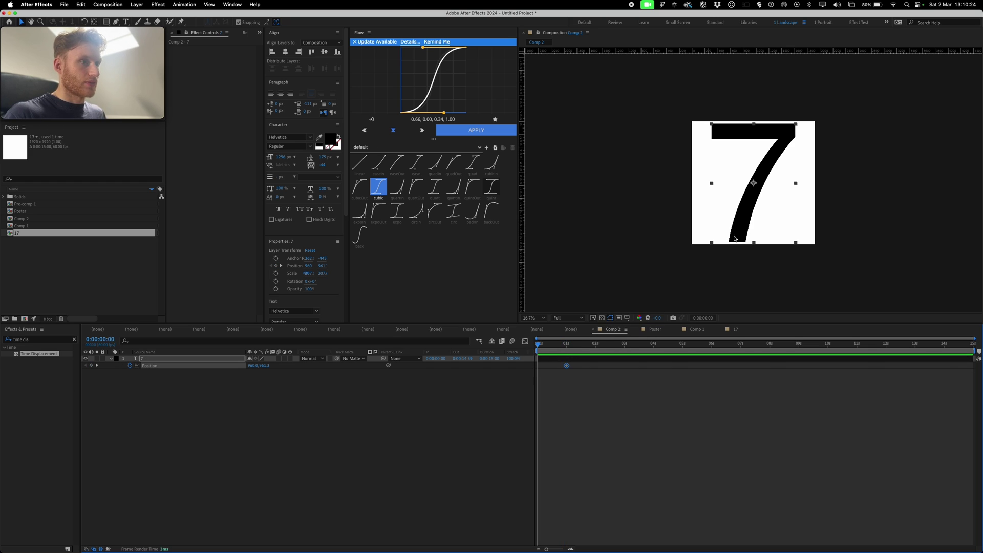
drag(740, 221, 632, 215)
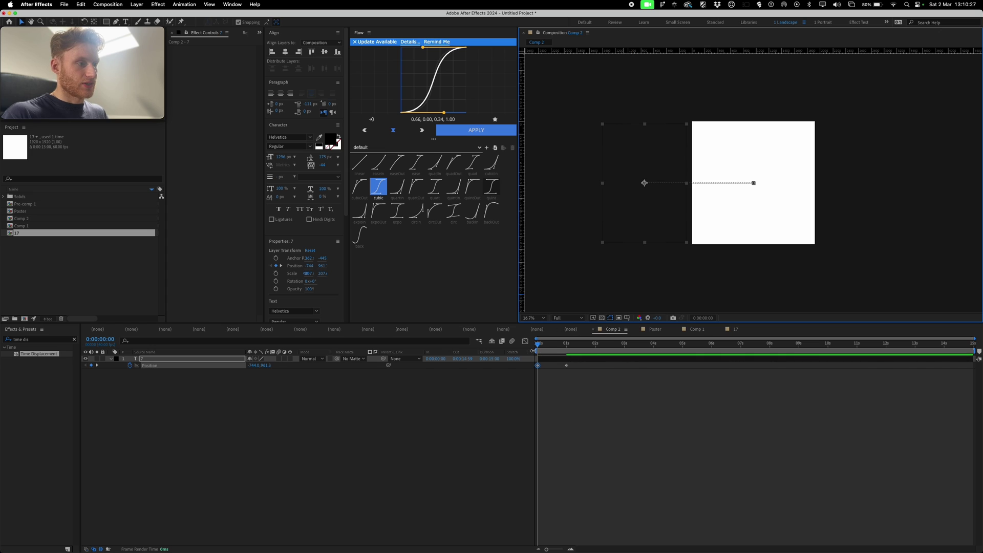
drag(535, 345, 595, 349)
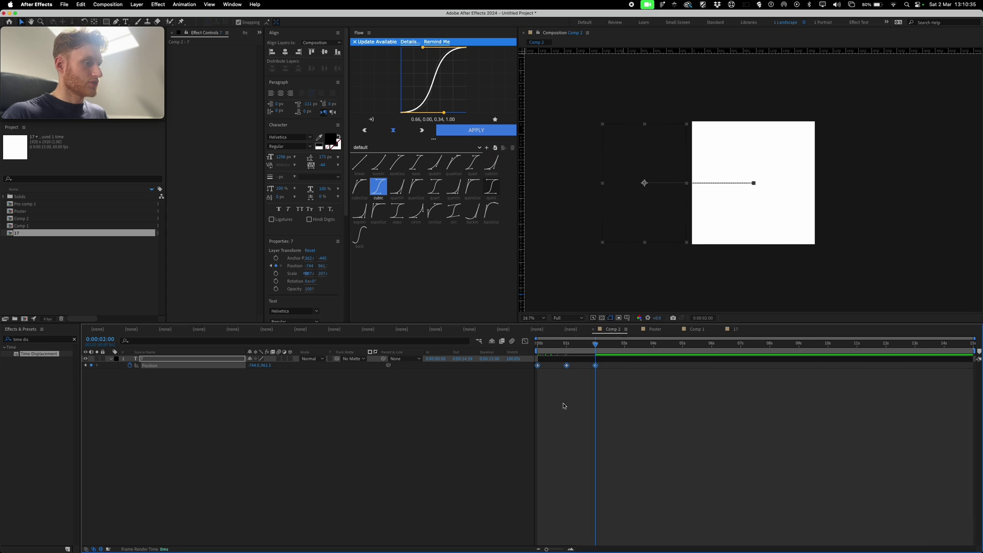
Apply Easy Ease to the 7's three position keyframes, sharpen the speed curves to about 78% influence, and preview the motion.
right_click(597, 367)
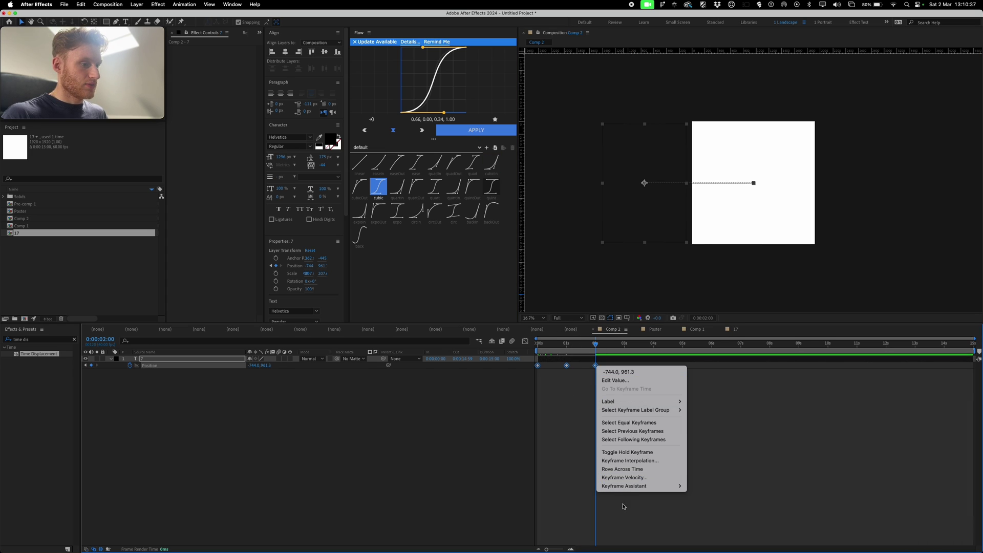
mouse_move(640, 486)
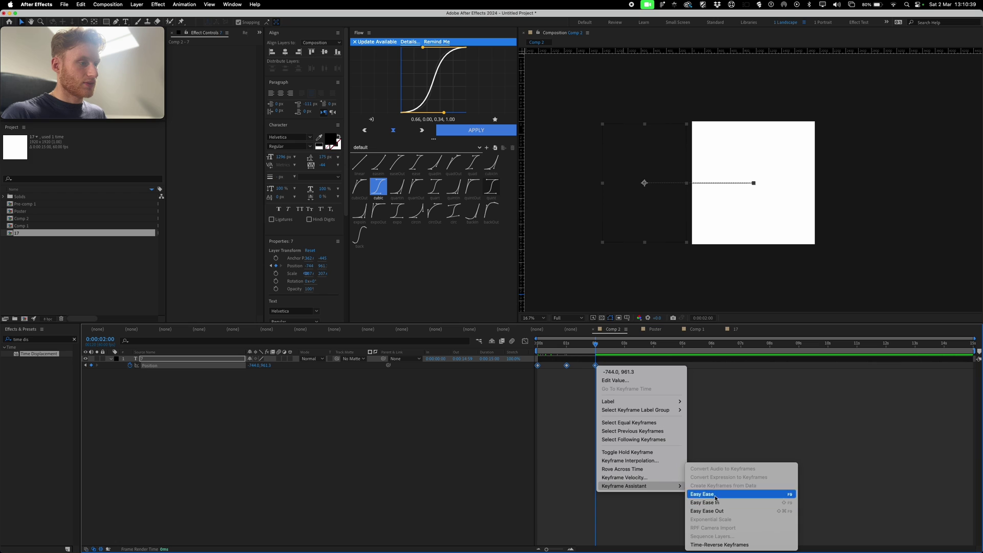
click(702, 494)
click(525, 342)
drag(648, 435, 495, 512)
drag(592, 510, 585, 510)
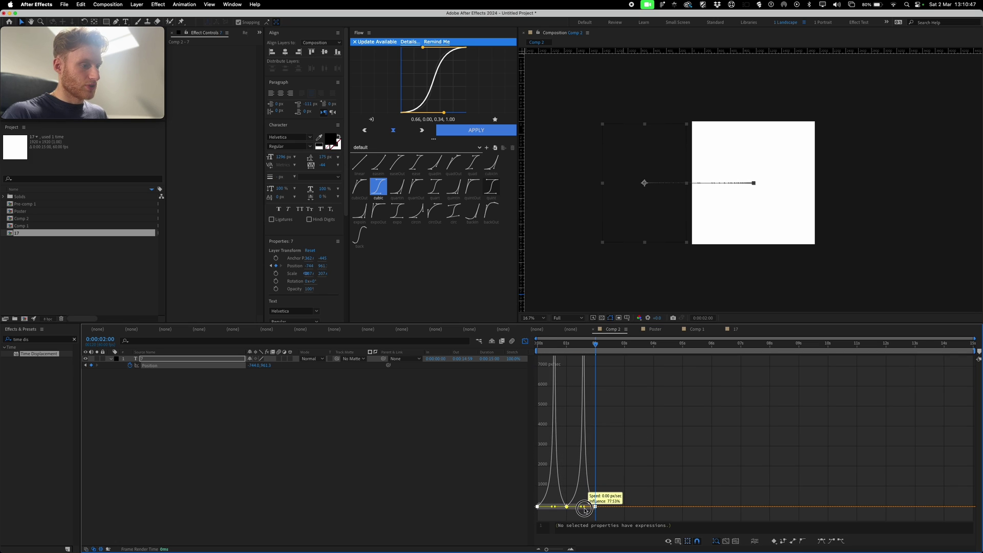
click(525, 341)
drag(557, 344, 496, 338)
key(space)
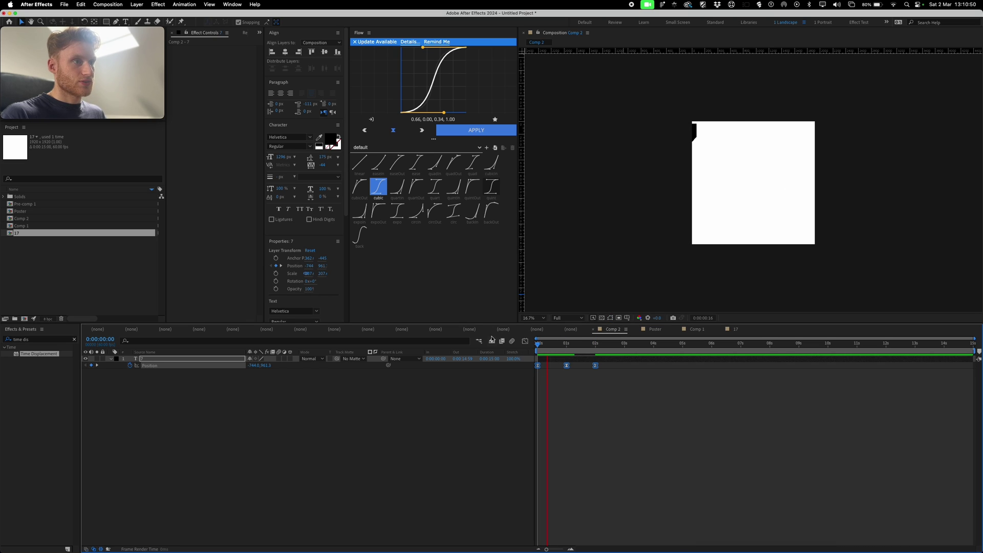
Create a new 1920 x 1920 composition at 60 fps lasting 15 seconds.
click(650, 389)
mouse_move(597, 346)
mouse_down()
mouse_move(586, 346)
mouse_move(607, 347)
mouse_up()
click(597, 415)
click(52, 254)
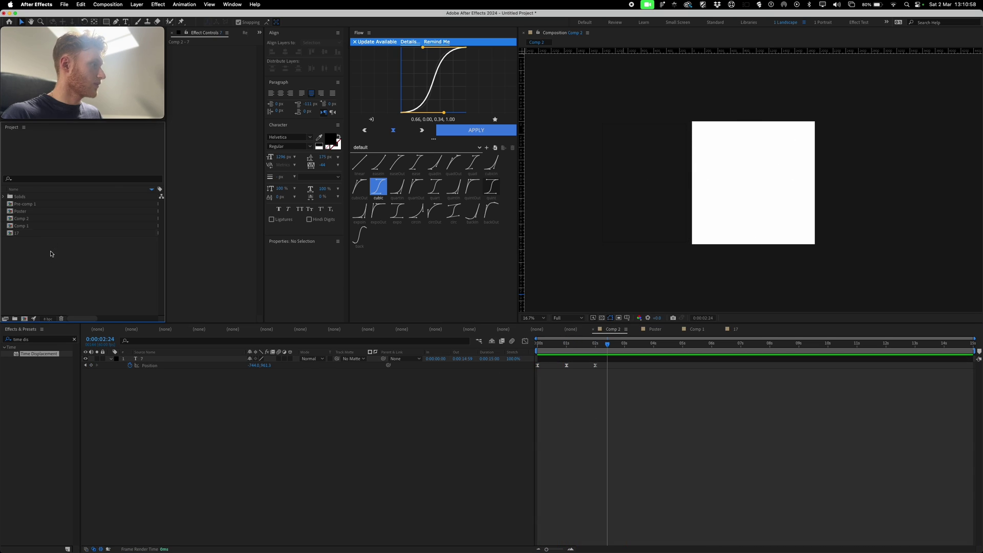
right_click(57, 254)
click(74, 260)
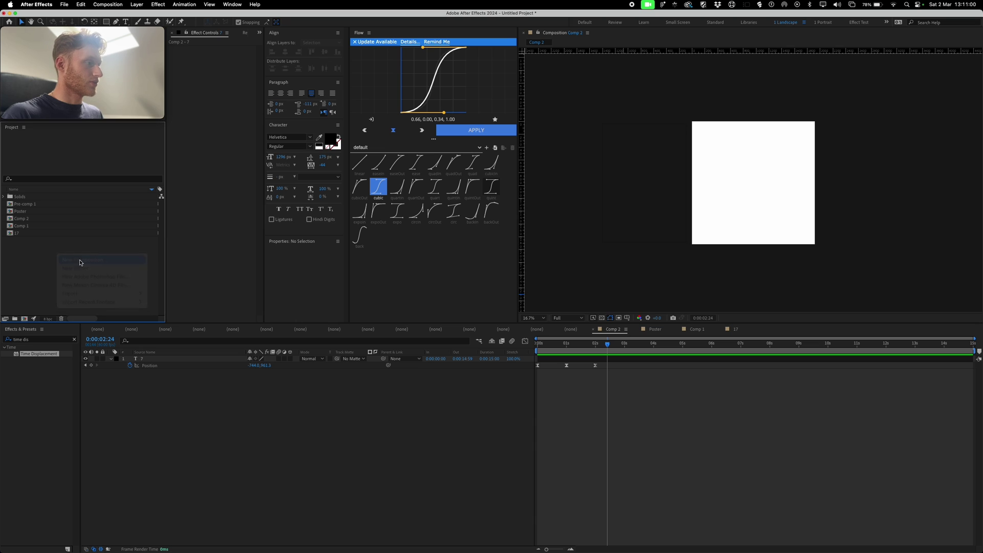
key(Return)
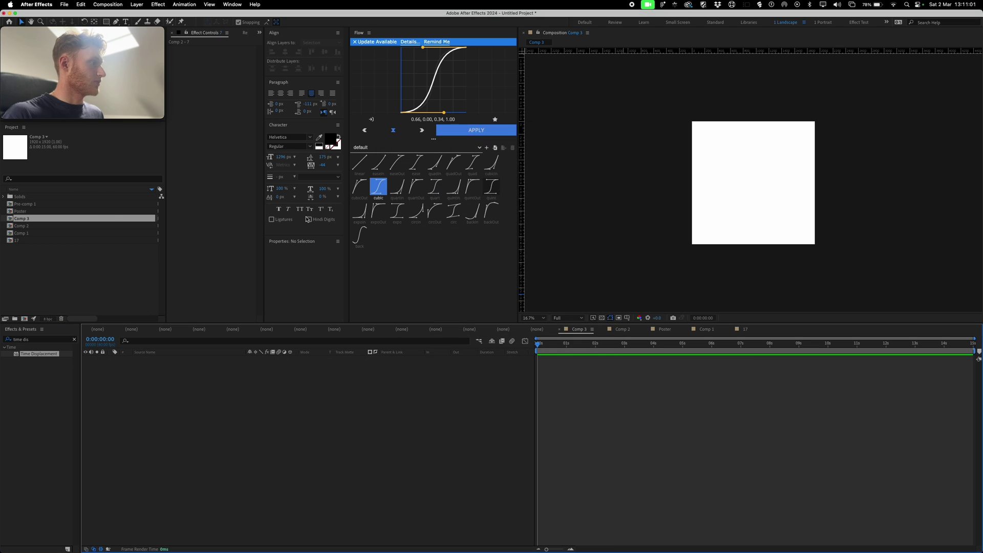
Nest Comp 2, the sliding 7 composition, as a layer inside Comp 3.
click(19, 226)
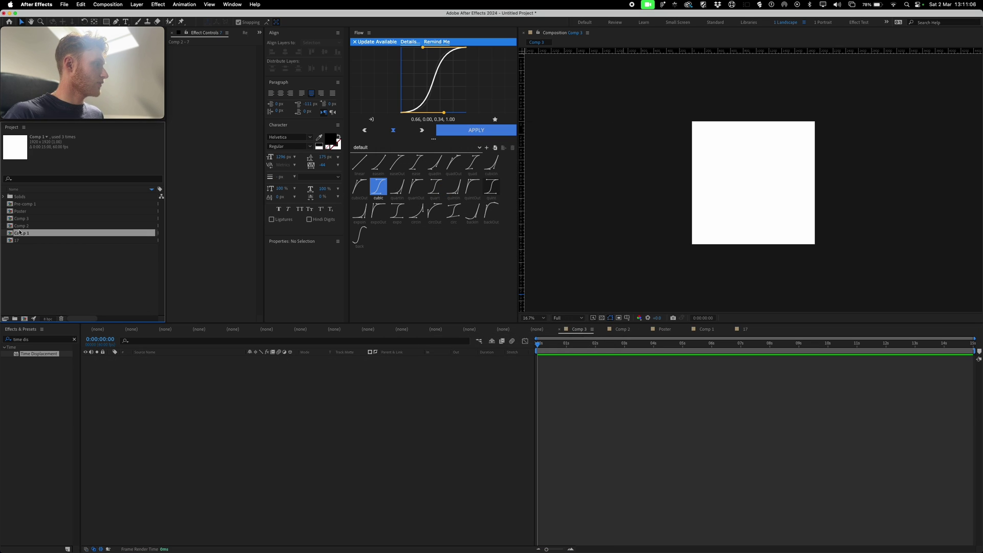
double_click(20, 226)
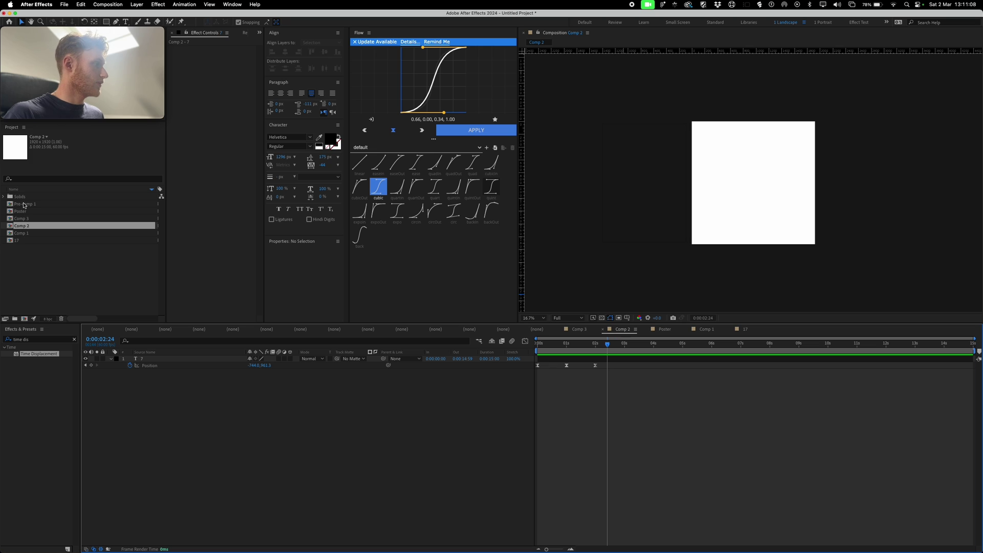
double_click(24, 204)
double_click(20, 218)
drag(20, 226, 238, 401)
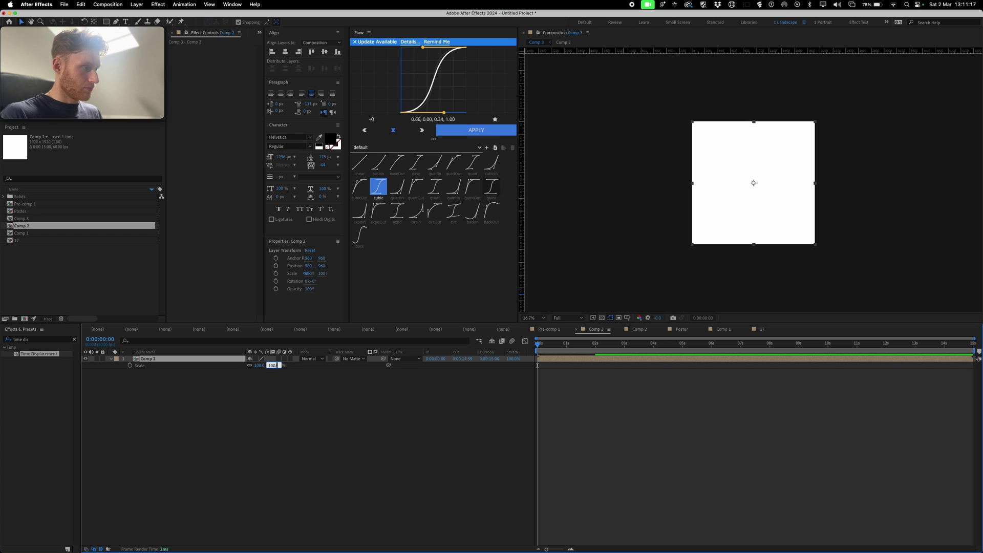
Scale the nested Comp 2 layer to one sixth (16.7%) and align it to the composition's top-left corner.
text(6)
key(Return)
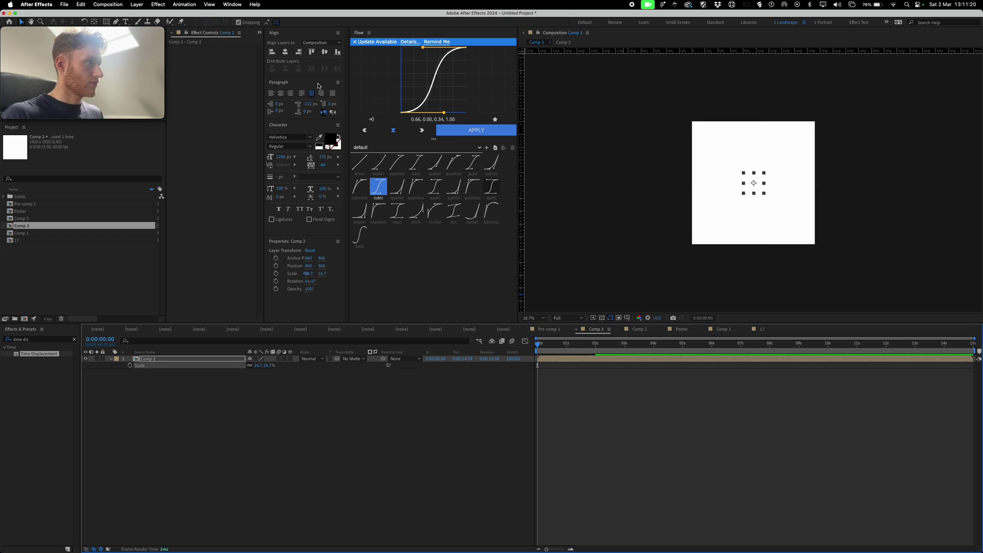
click(272, 52)
click(312, 53)
click(334, 391)
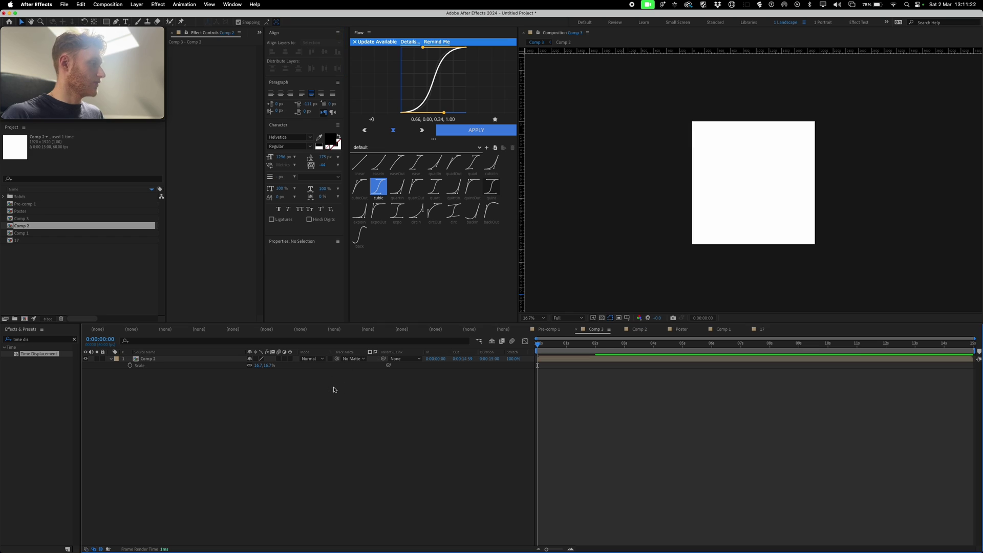
Find the CC RepeTile effect and apply it to the nested Comp 2 layer.
click(38, 339)
text(repe)
drag(36, 380, 222, 63)
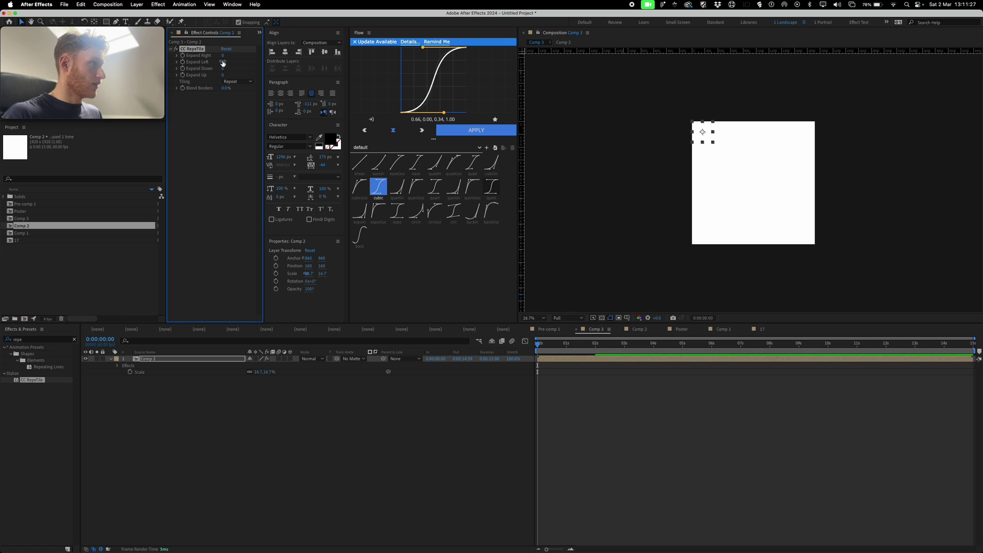
Set CC RepeTile's Expand Right to 1920*6 and Expand Down to the same 11520, and check the resulting grid of 7s.
click(222, 59)
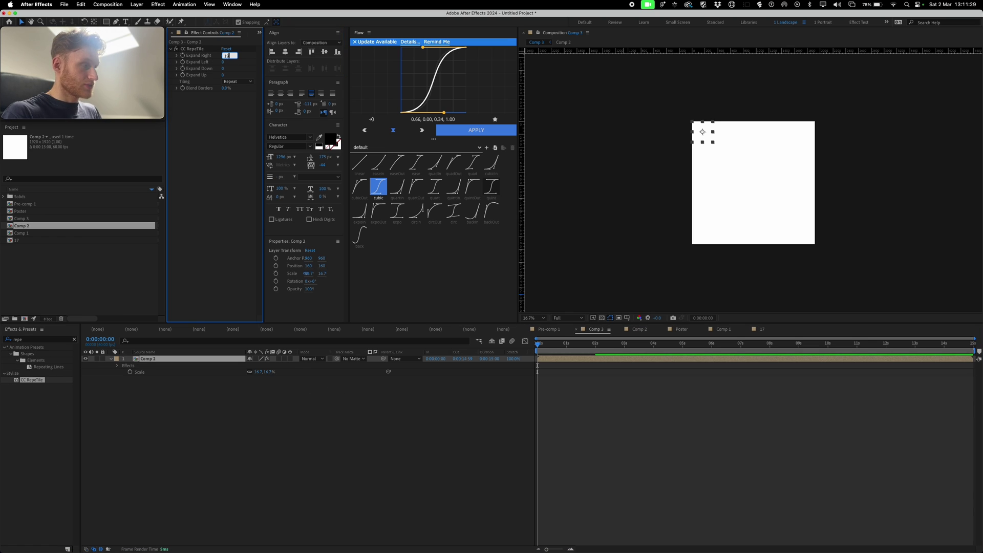
text(1920*)
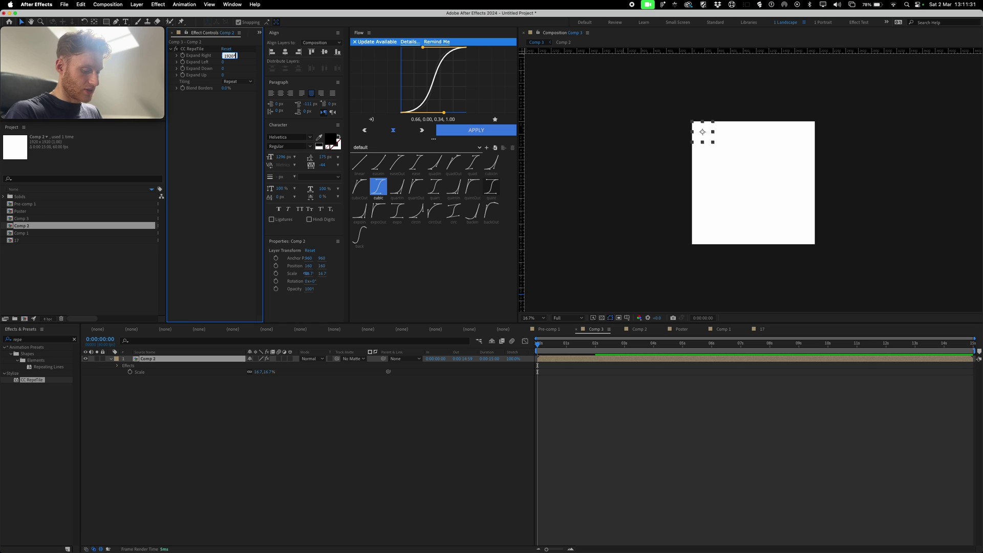
text(6)
key(Return)
drag(628, 345, 572, 348)
click(226, 55)
key(super+c)
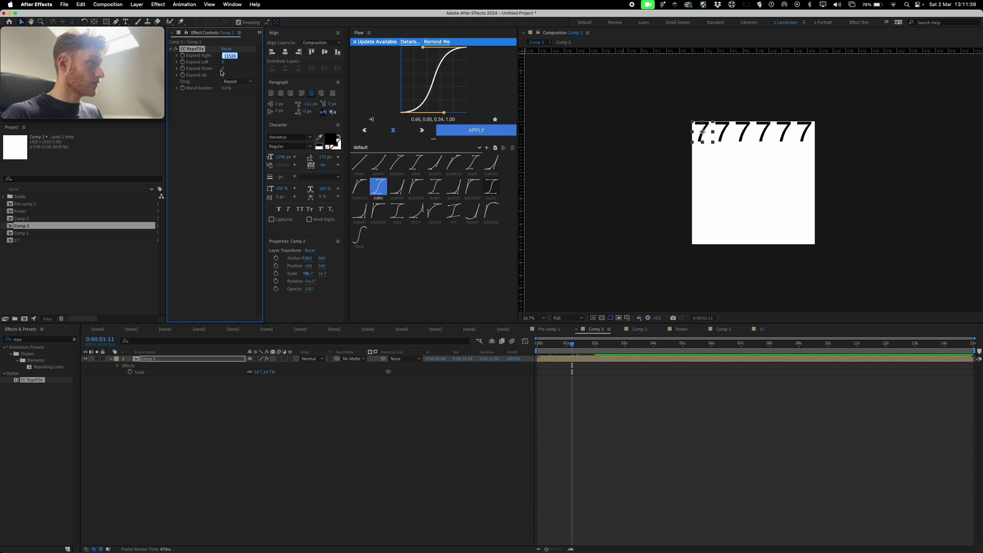
click(223, 62)
click(222, 69)
key(super+v)
click(216, 102)
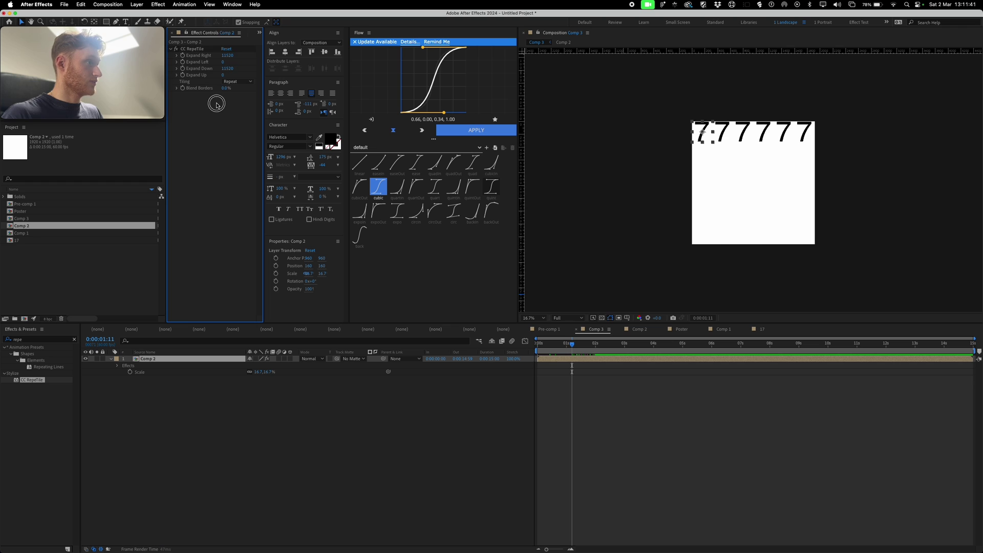
mouse_move(576, 348)
mouse_down()
mouse_move(610, 348)
mouse_move(561, 347)
mouse_up()
Copy the adjustment layer and displacement map layer from Comp 1 and paste them into Comp 3.
click(20, 233)
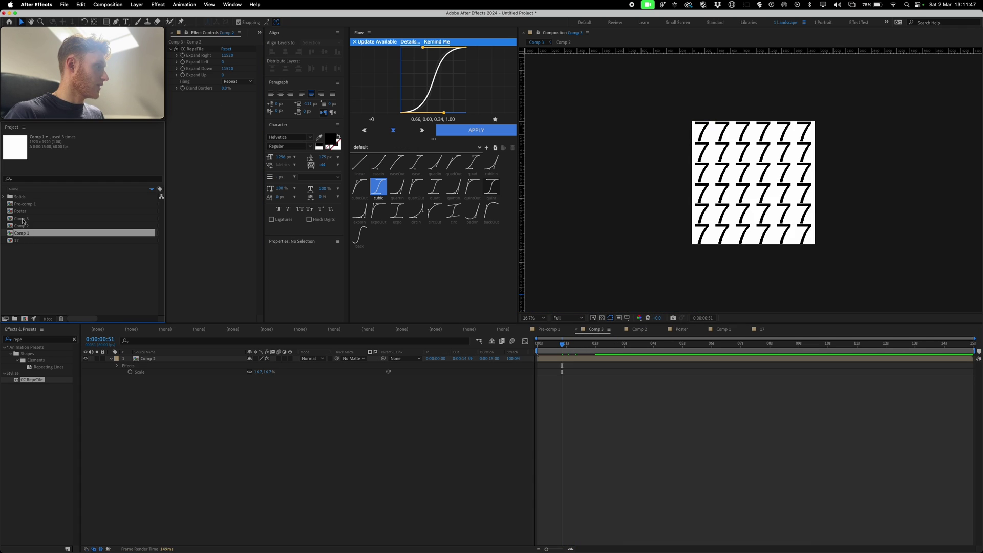
double_click(21, 235)
shift+click(161, 359)
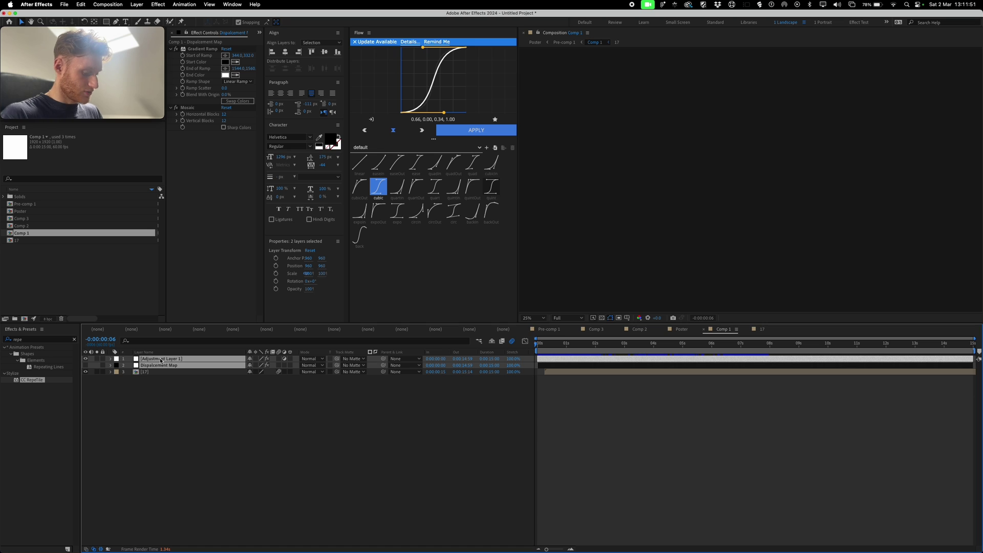
double_click(37, 211)
double_click(27, 218)
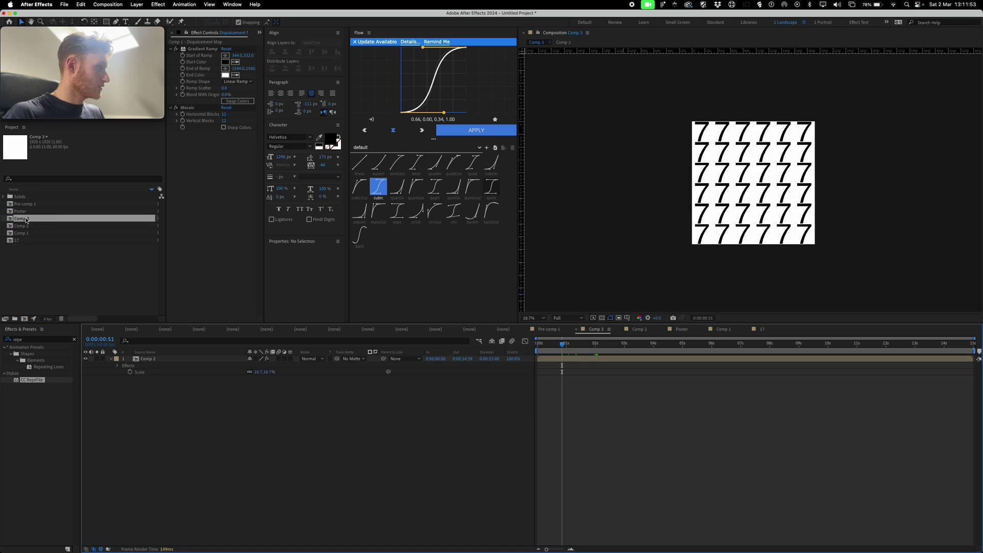
key(super+v)
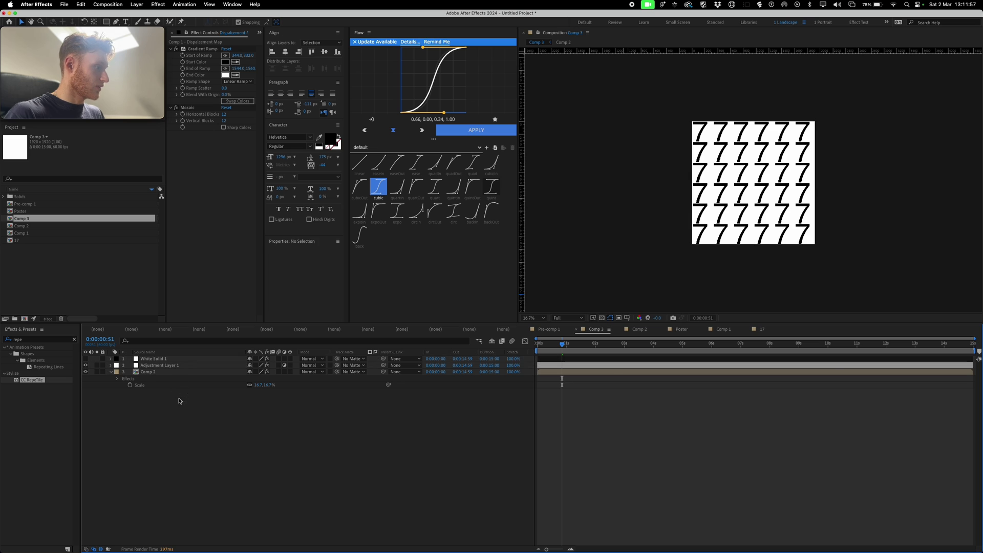
Check the pasted Time Displacement effect's map source and move the adjustment layer above White Solid 1.
click(159, 365)
click(247, 56)
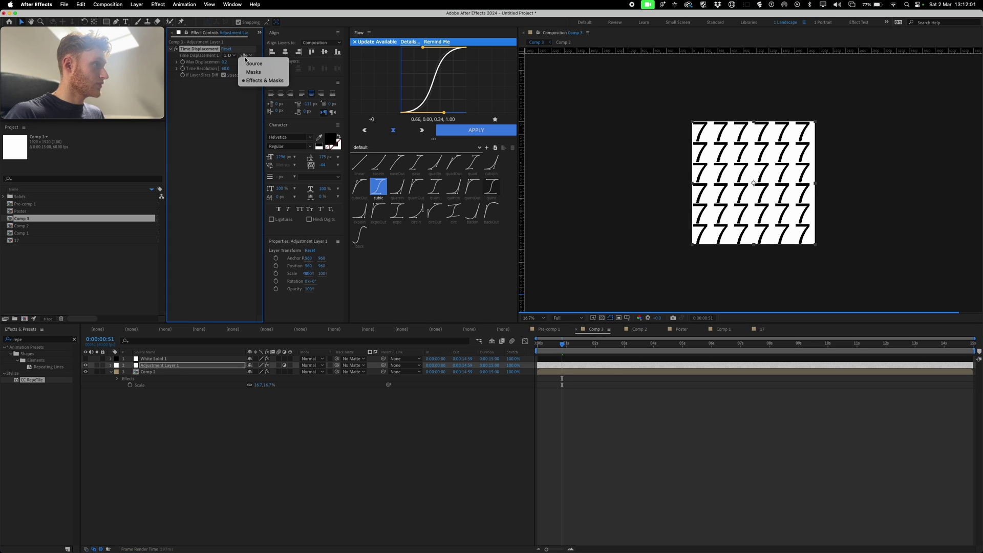
click(230, 134)
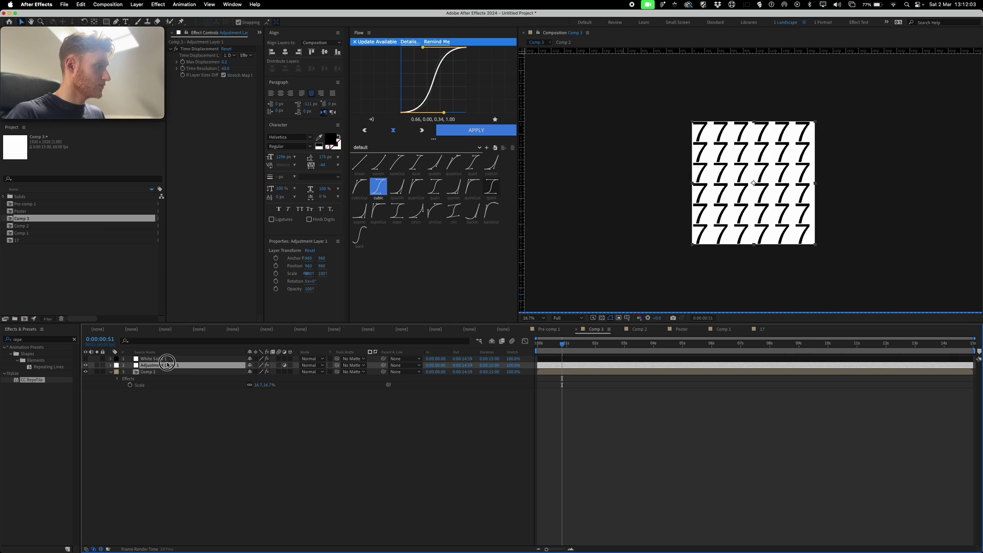
drag(165, 364, 164, 358)
click(599, 423)
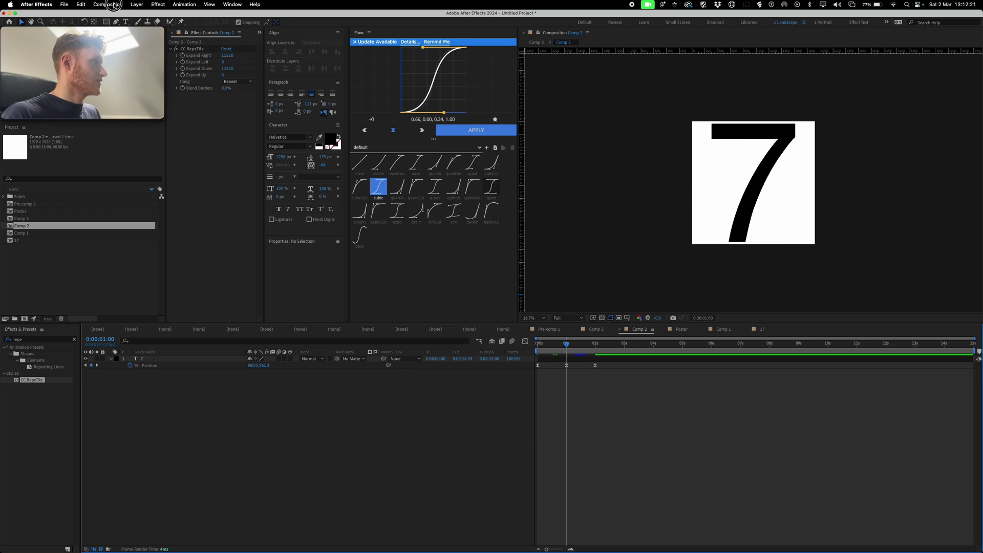
Add a null object to Comp 2 and parent the 7 text layer to it.
click(108, 4)
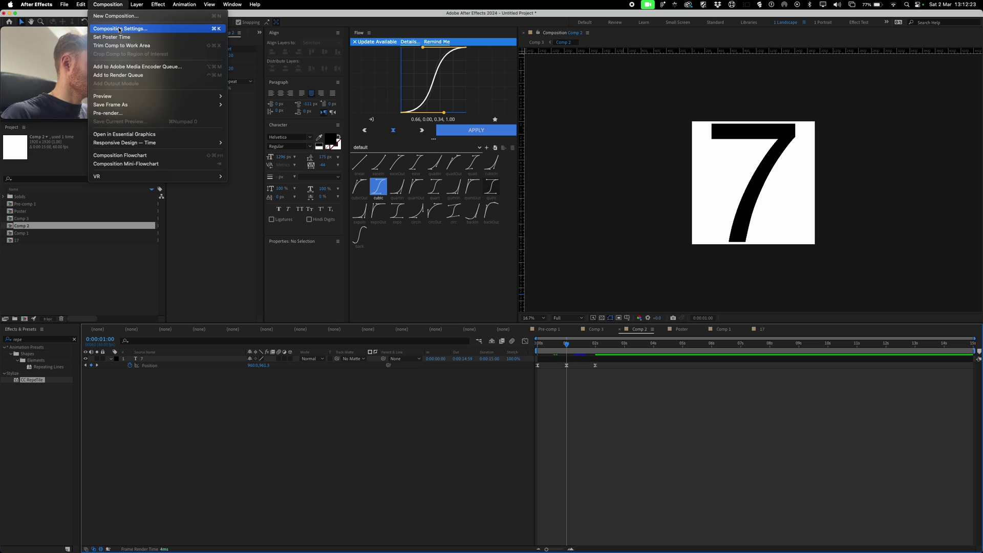
mouse_move(137, 5)
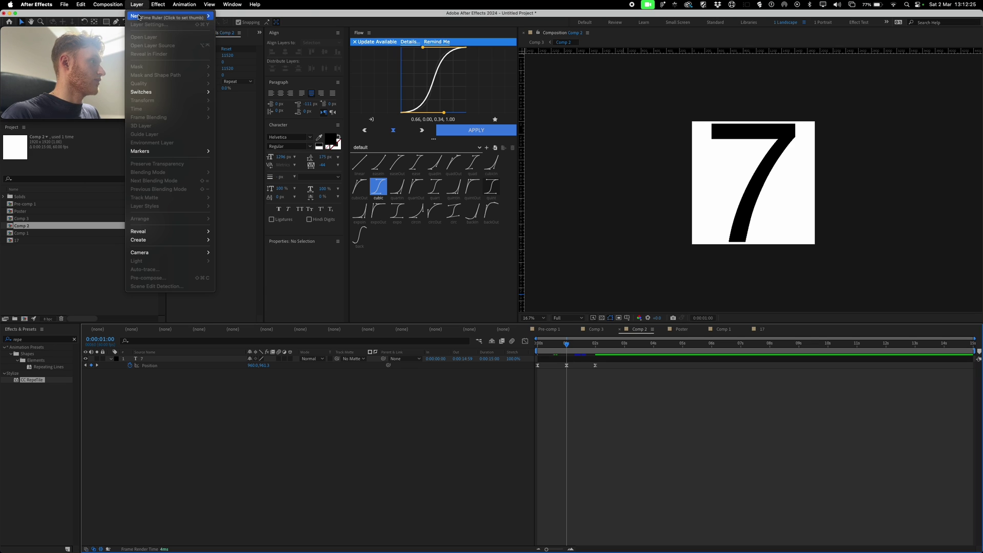
click(236, 51)
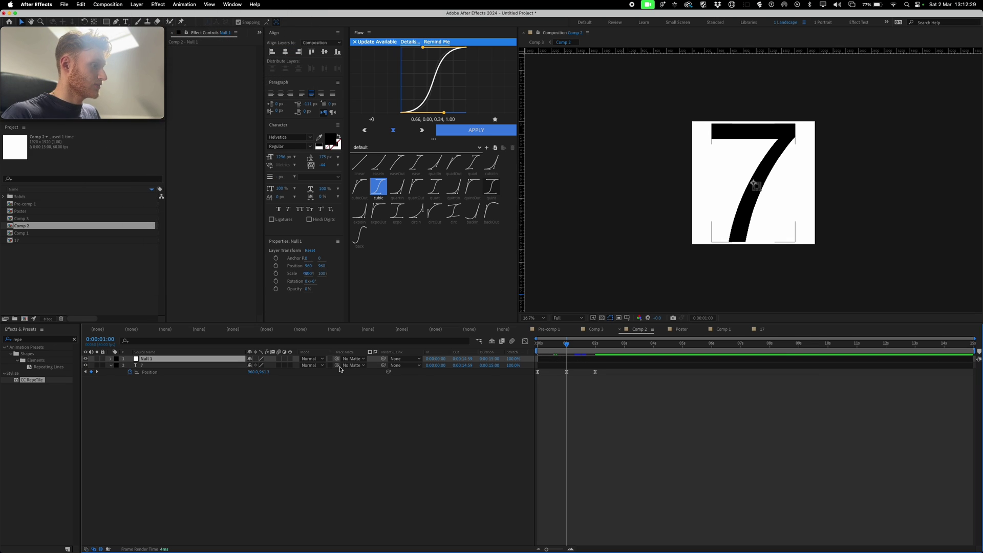
drag(383, 365, 205, 360)
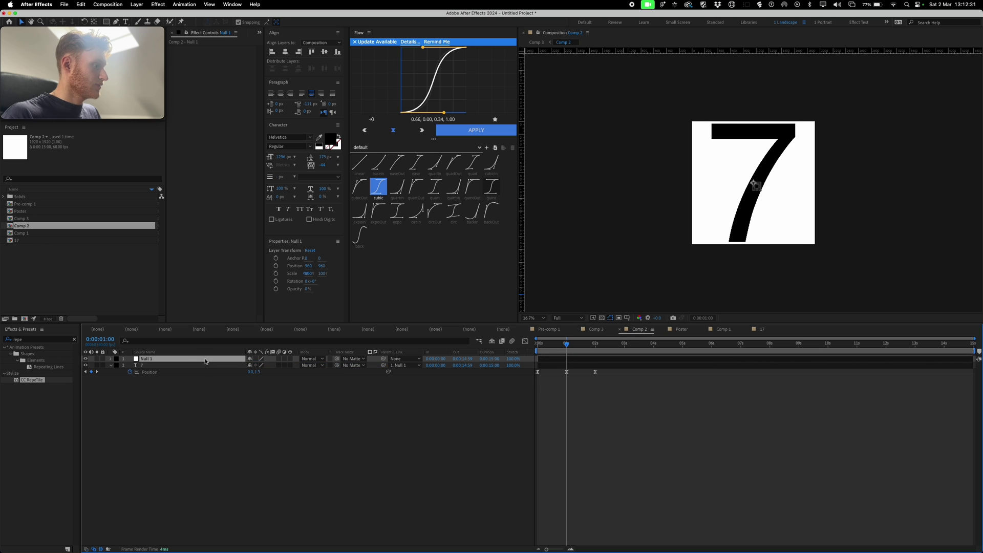
Scale the null in Comp 2 to one sixth of its size (16.7%).
key(s)
click(270, 366)
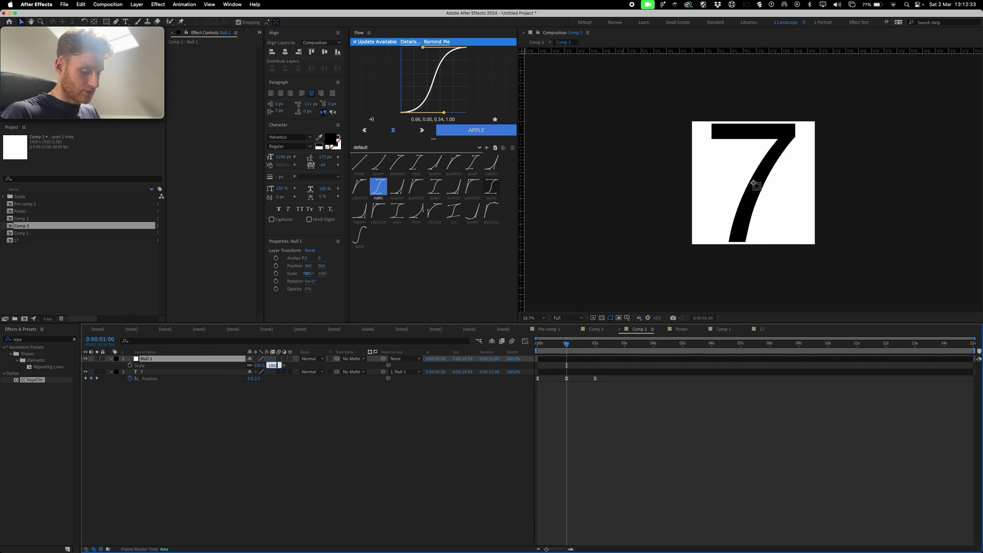
text(/6)
key(Return)
click(356, 432)
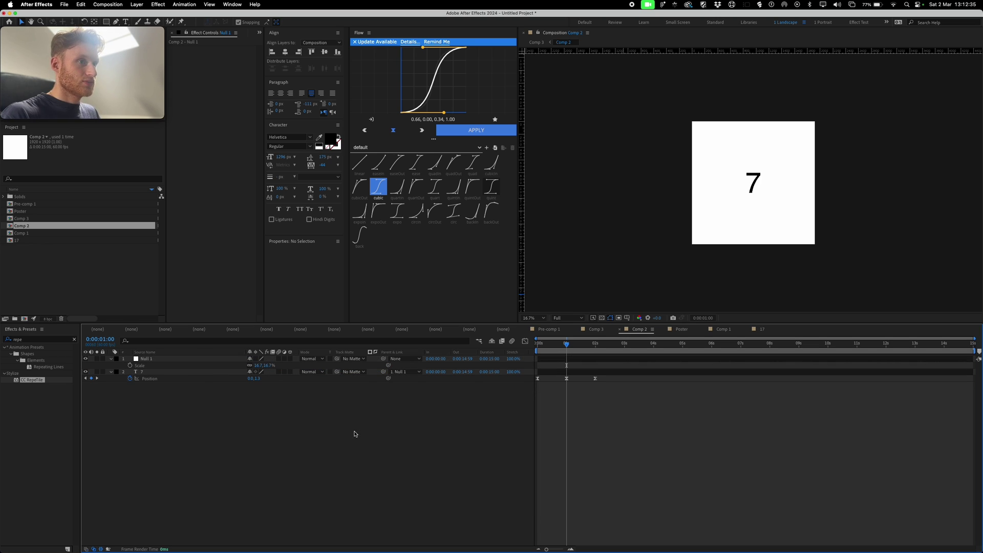
Resize Comp 2 to one sixth, 320 x 320 px, in its composition settings and preview the 7.
click(110, 5)
click(121, 28)
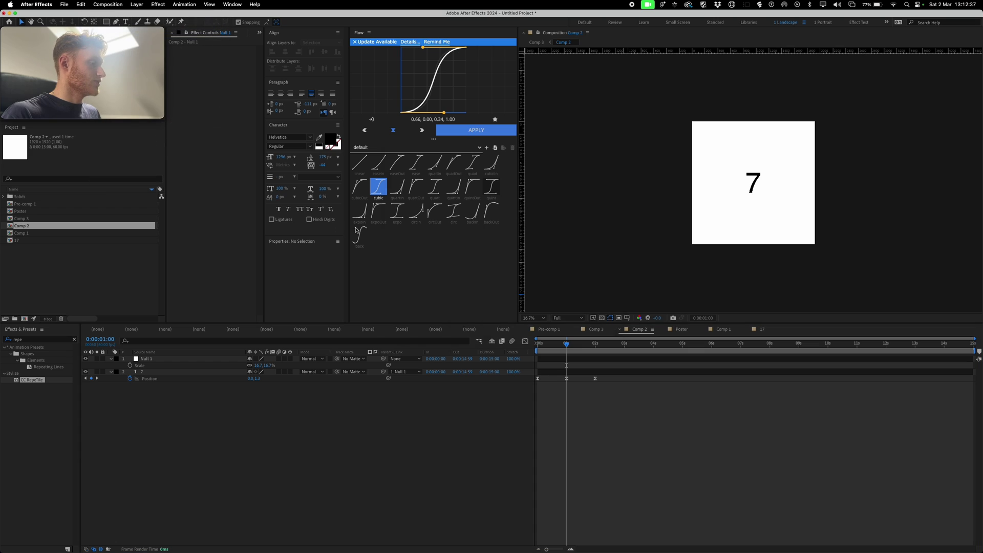
click(442, 184)
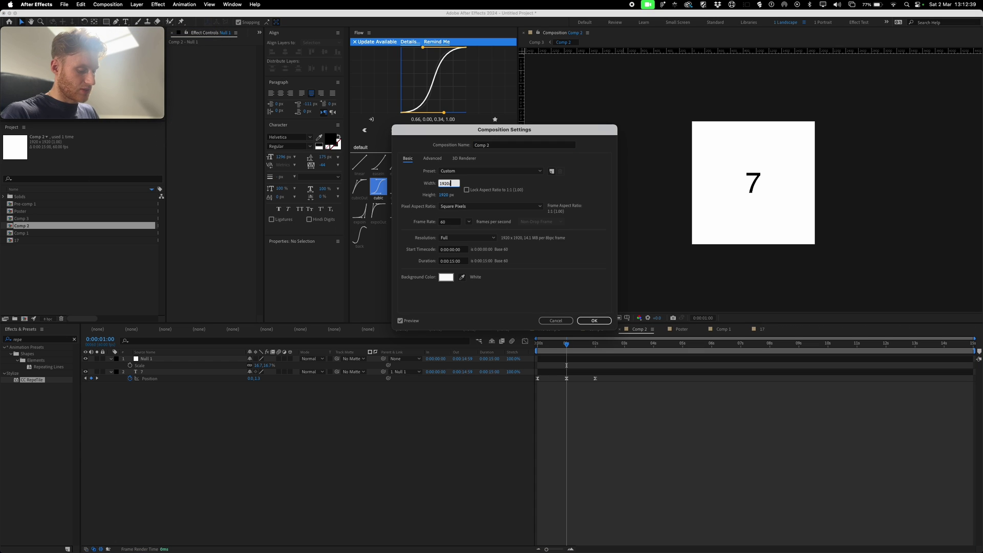
text(/6)
key(Return)
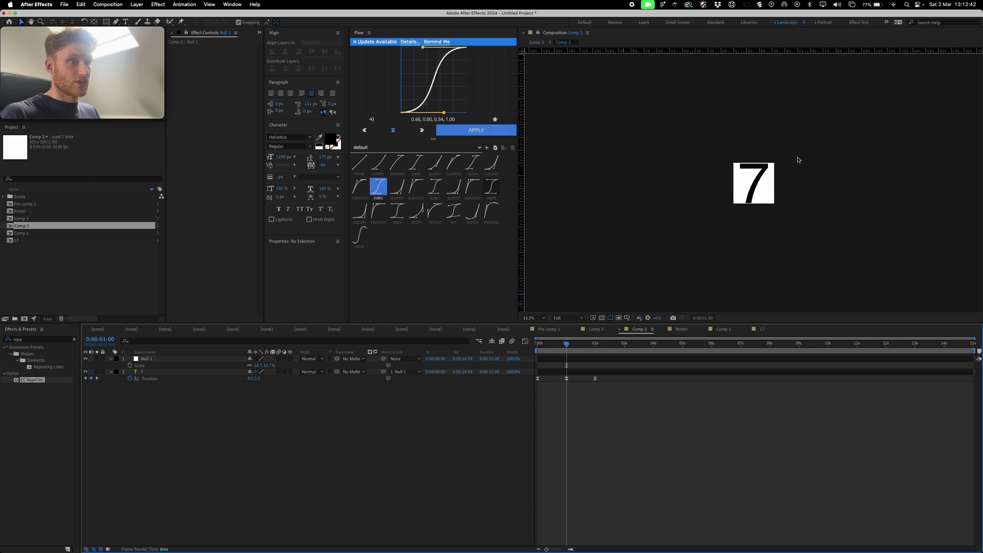
key(space)
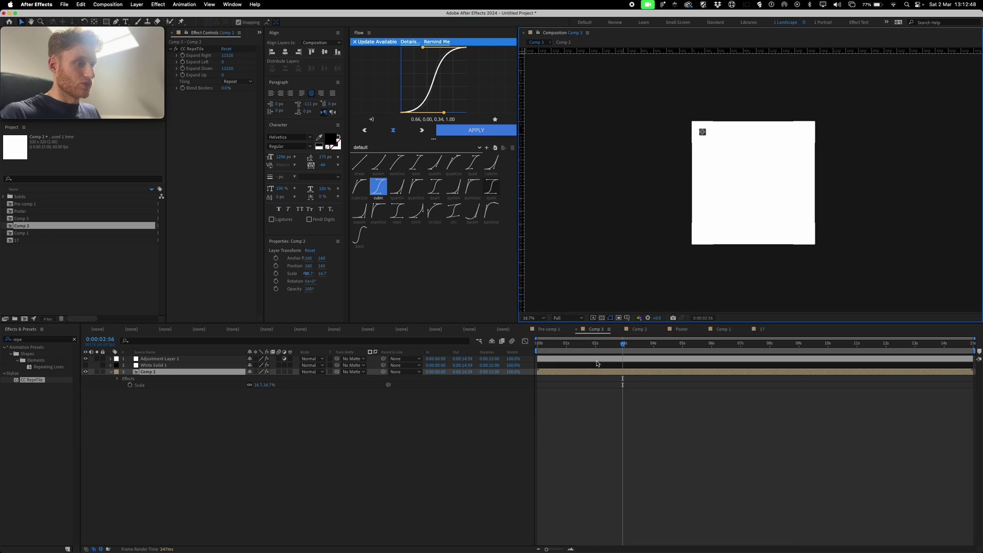
Set the nested Comp 2 layer's scale to 100% in Comp 3.
key(s)
click(265, 385)
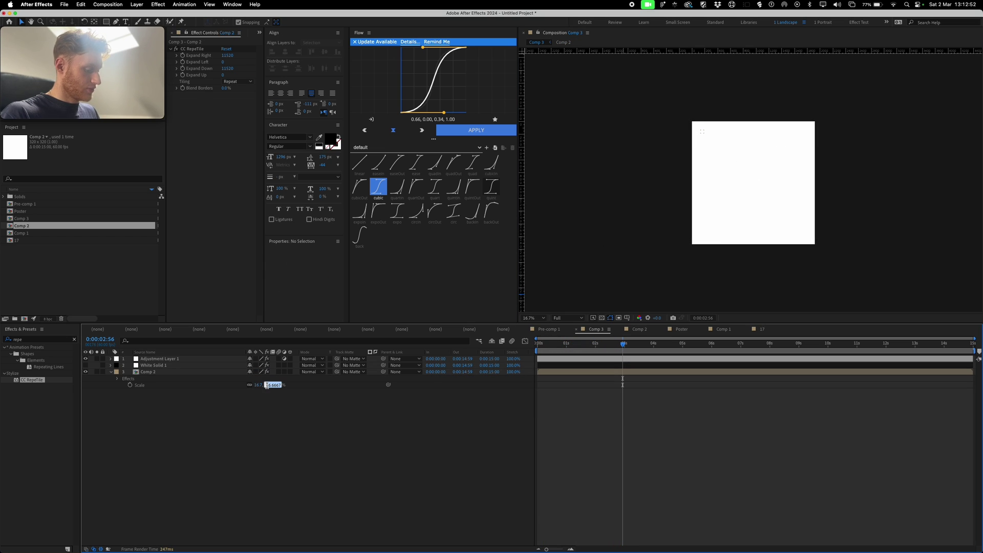
key(Return)
Set CC RepeTile's Expand Right and Expand Down to 1920 and scrub through the tiled 7s.
click(226, 55)
text(19)
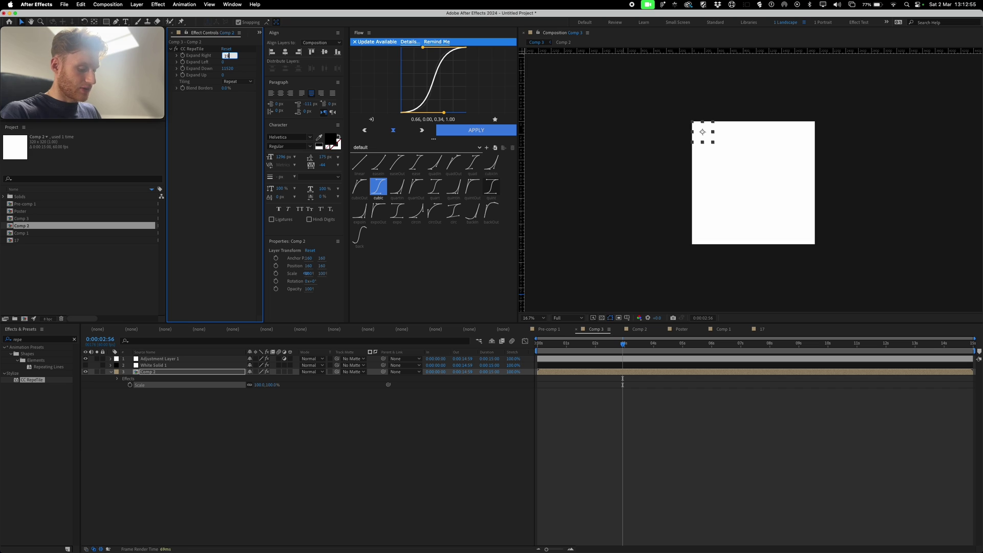
text(20)
key(Return)
click(227, 68)
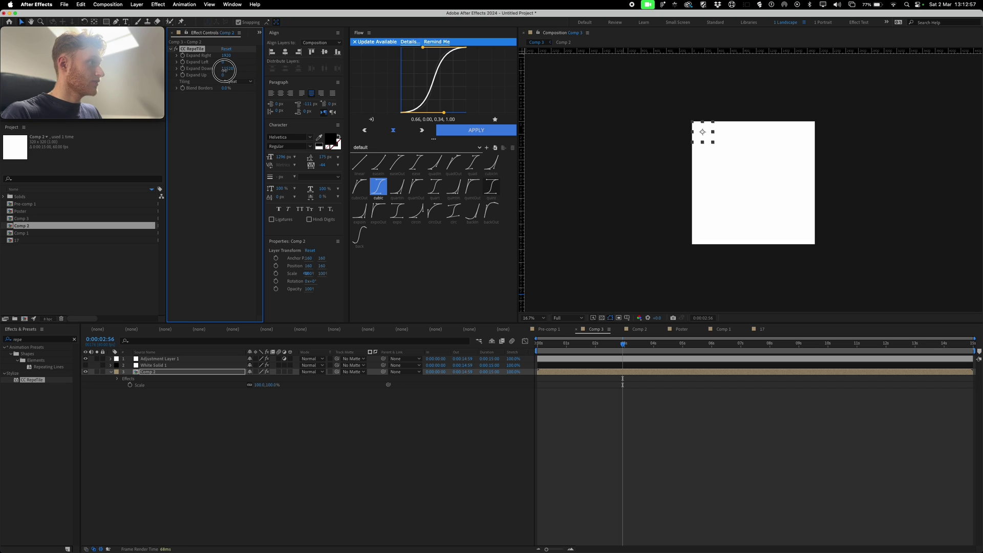
text(1920)
key(Return)
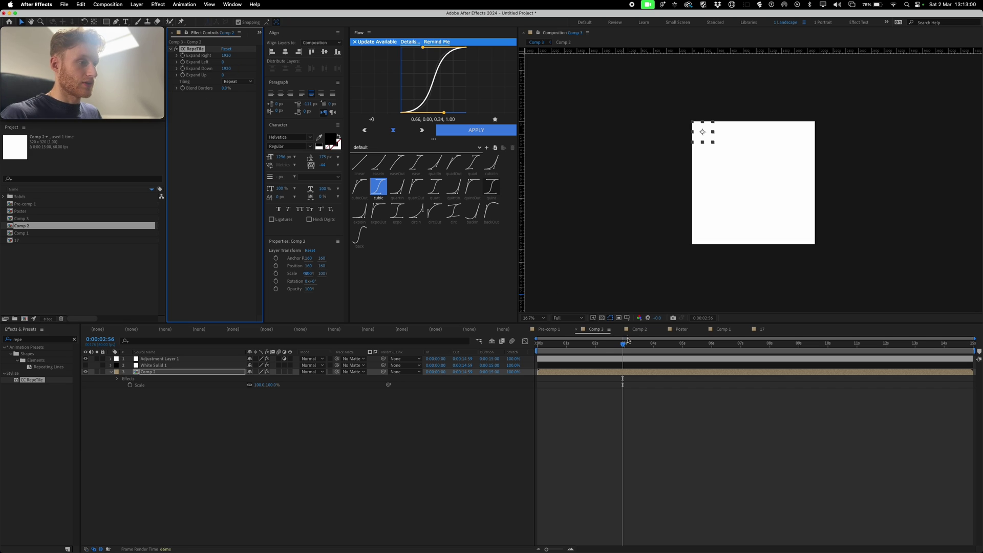
drag(623, 346, 578, 348)
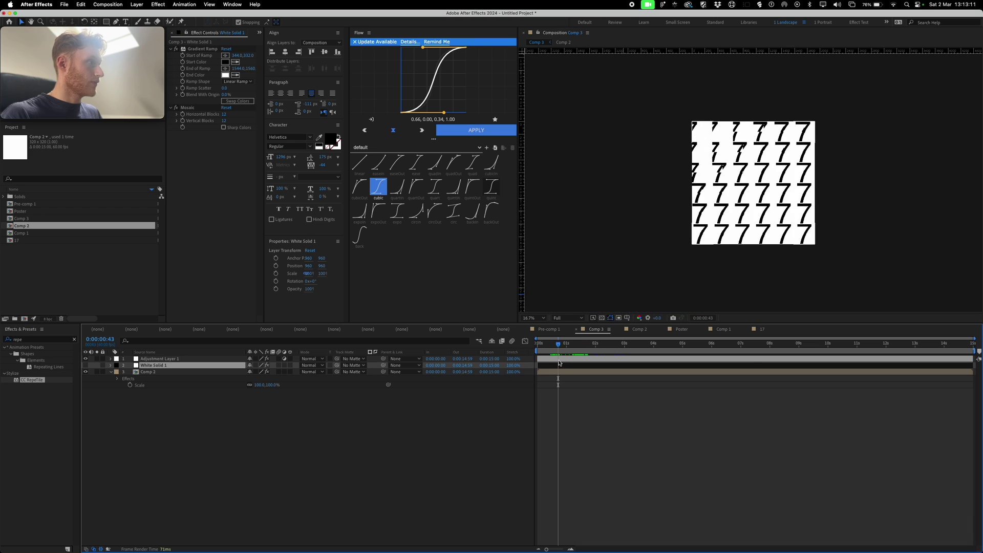
Set the Max Displacement Time of the adjustment layer's Time Displacement effect to 0.5.
click(559, 359)
click(228, 62)
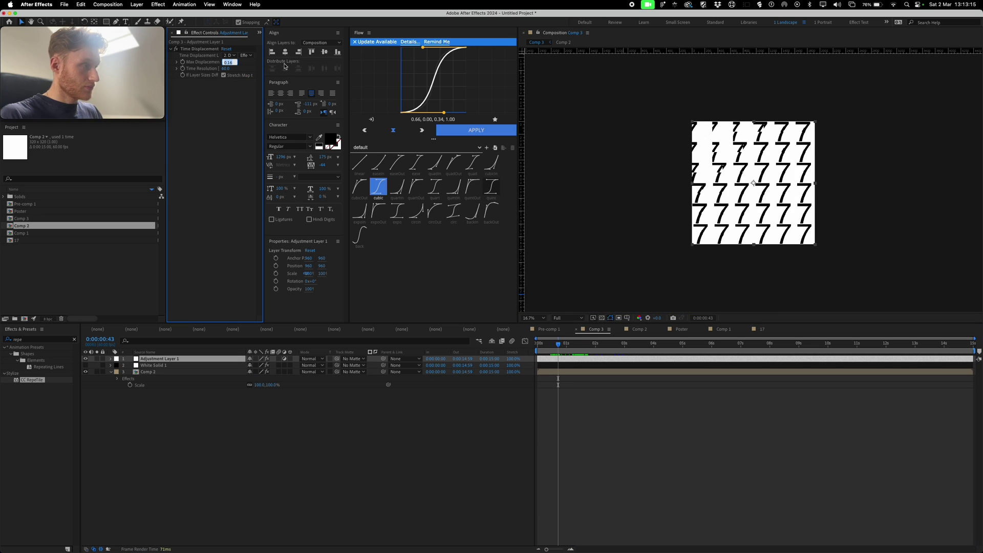
text(0.5)
key(Return)
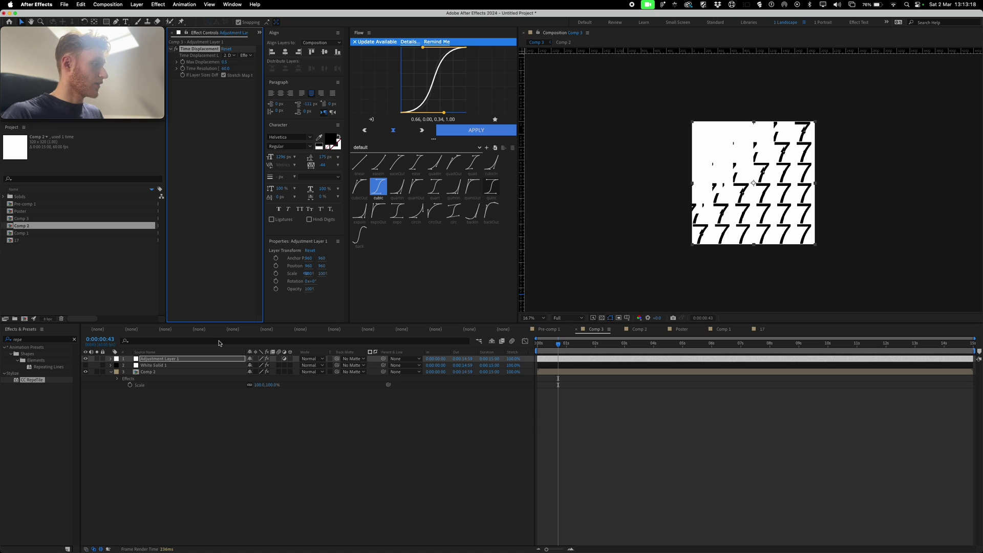
Set White Solid 1's Mosaic effect to 24 horizontal and 24 vertical blocks and preview Comp 3 from the start.
click(168, 366)
click(227, 114)
text(2)
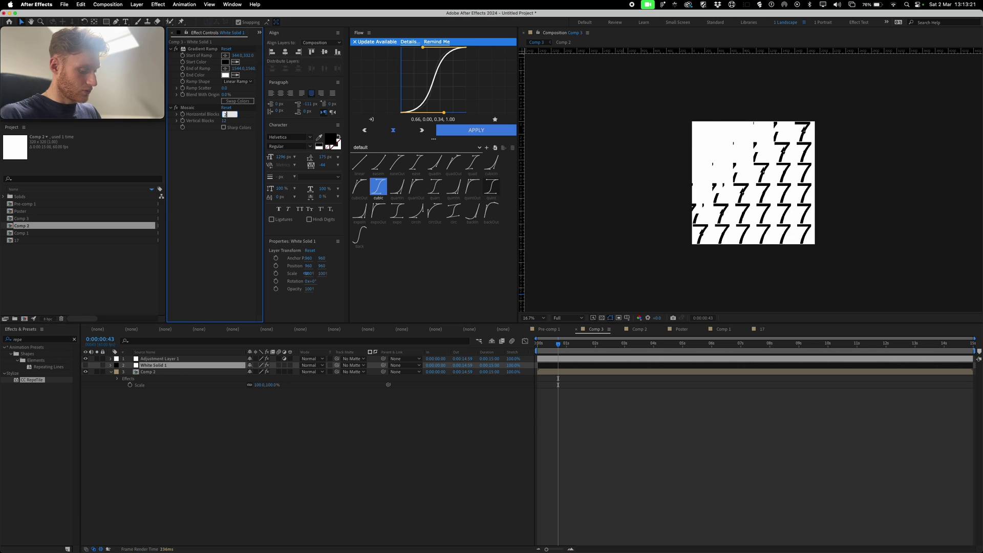
text(4)
key(Return)
click(225, 121)
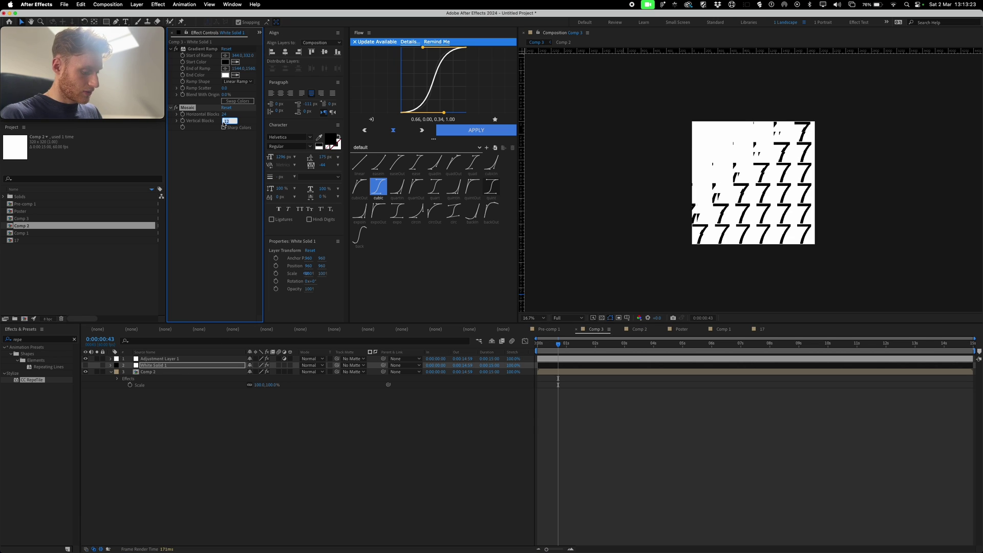
text(24)
key(Return)
key(Home)
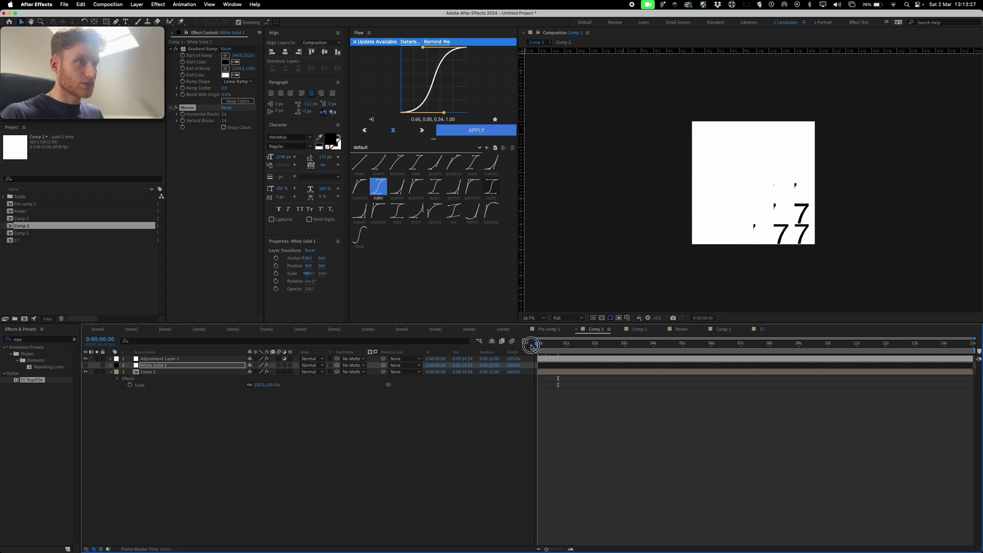
key(space)
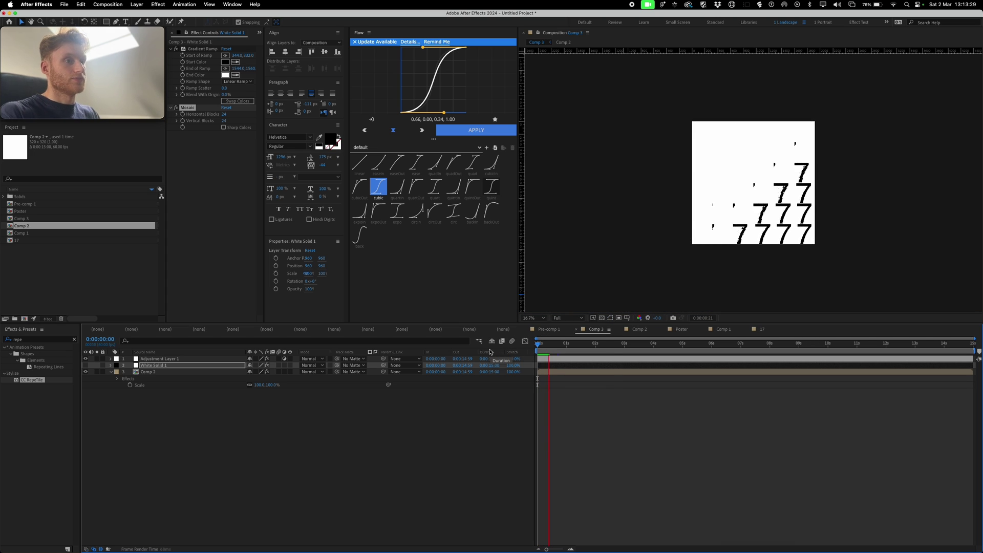
Set the adjustment layer's Max Displacement Time to 0.7, shift the Comp 2 layer about 25 frames later and preview the animation.
click(155, 359)
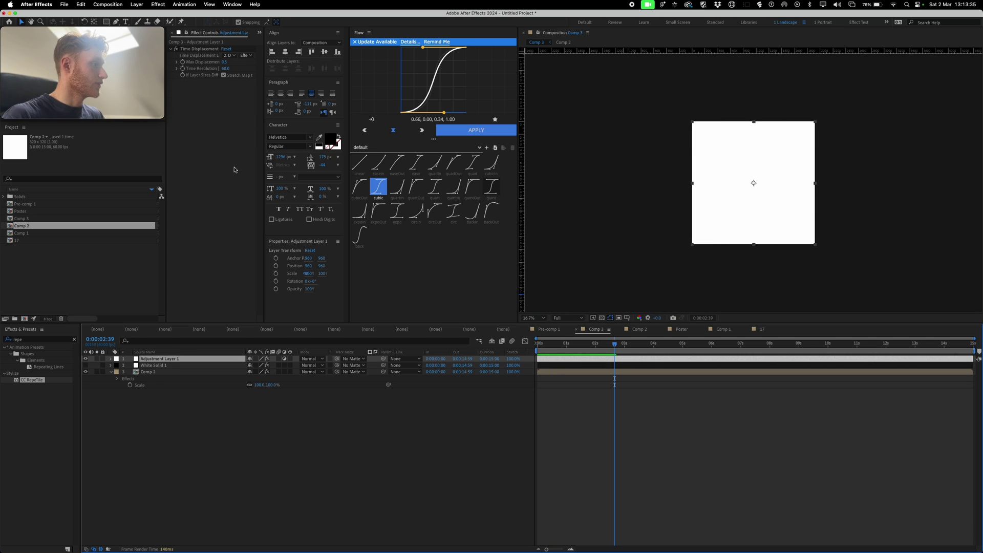
click(223, 62)
drag(550, 346, 493, 353)
drag(544, 373, 556, 374)
key(space)
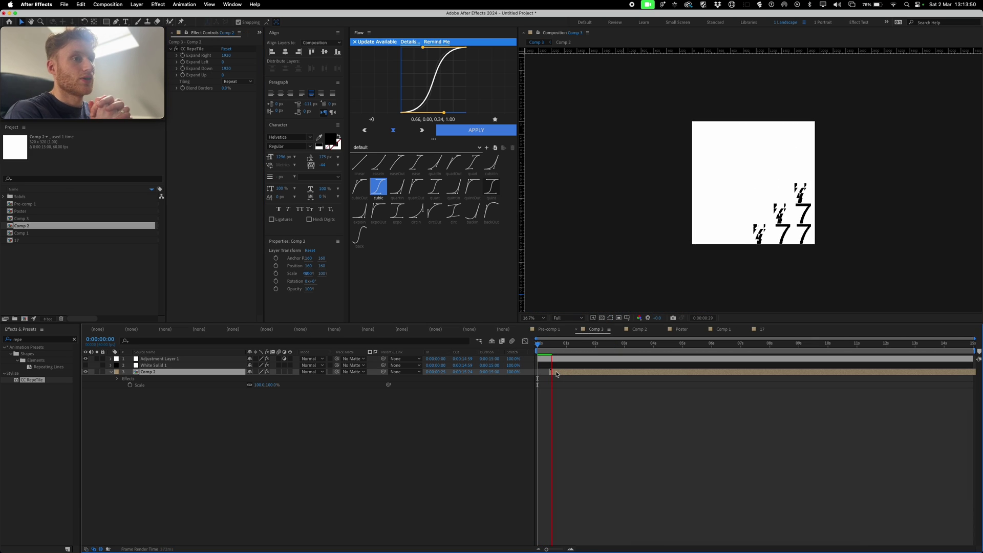
drag(594, 344, 577, 364)
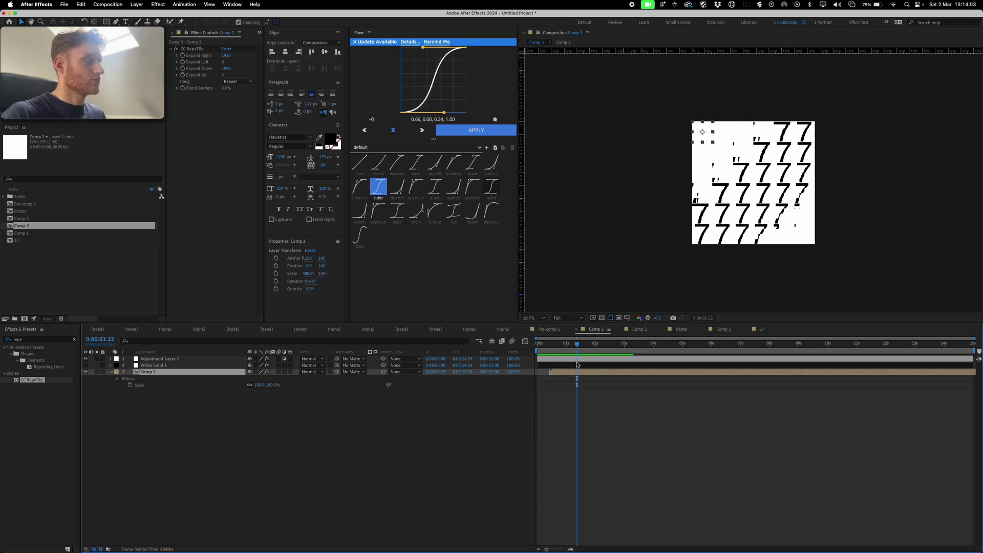
Reduce the adjustment layer's Max Displacement Time to 0.6 and scrub through the 7 grid animation.
click(152, 360)
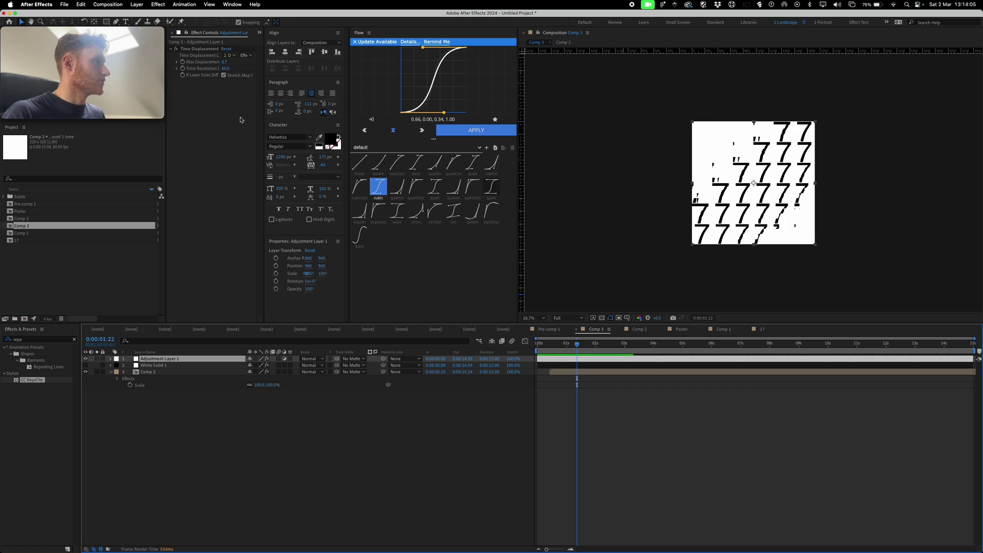
drag(224, 62, 224, 70)
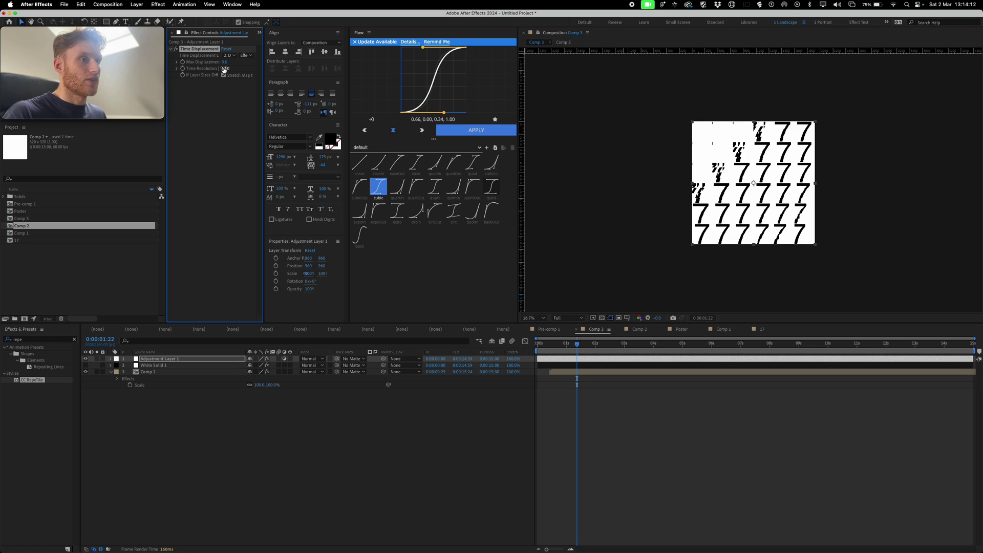
drag(577, 346, 645, 351)
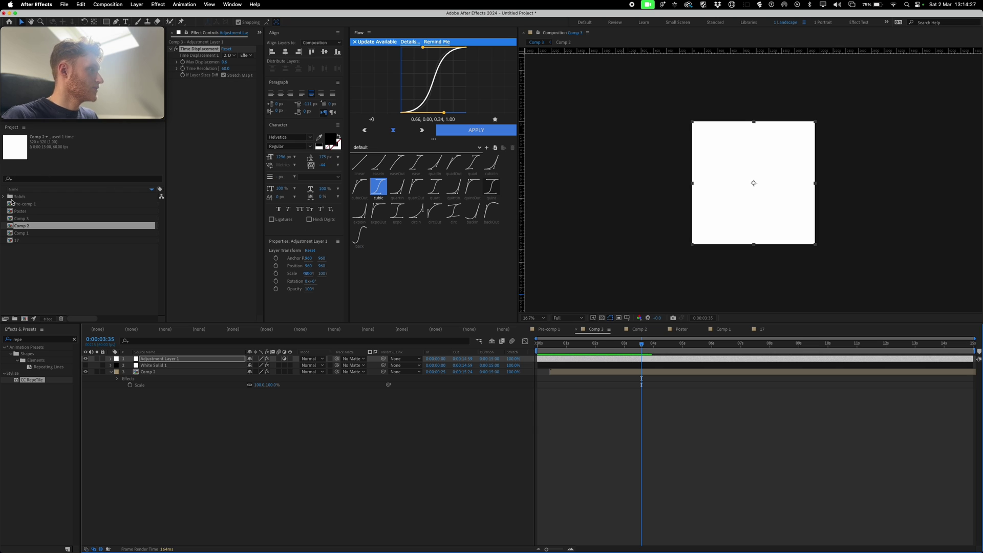
Duplicate the Poster composition and open the copy, Poster 2.
click(27, 213)
key(super+d)
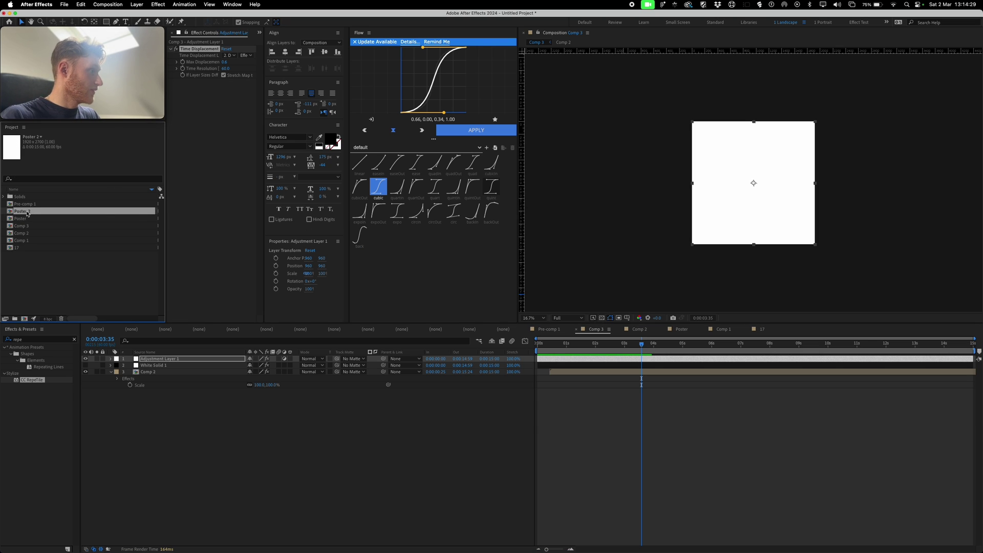
double_click(27, 215)
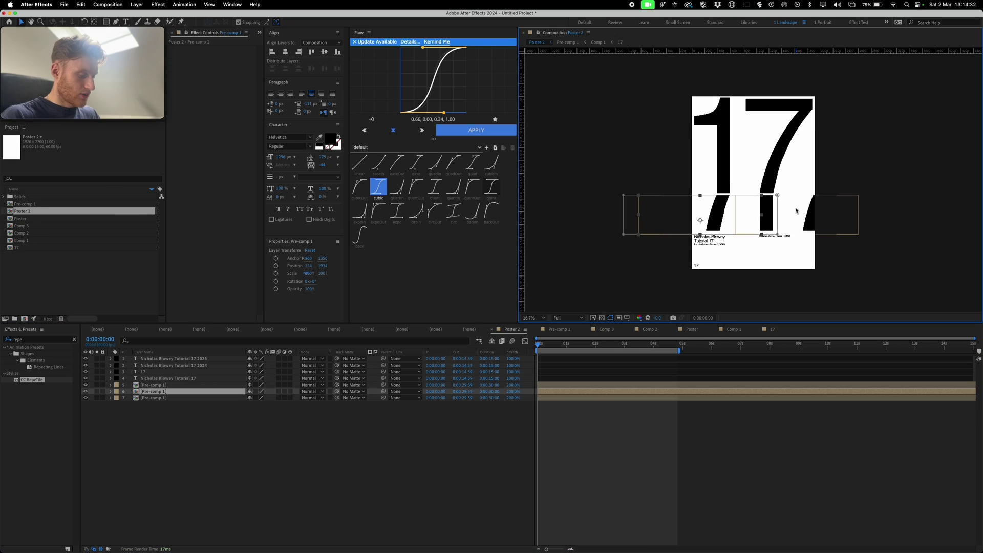
Delete the three Pre-comp 1 layers from Poster 2 and place Comp 3 against the poster's top edge.
shift+click(768, 214)
shift+click(776, 136)
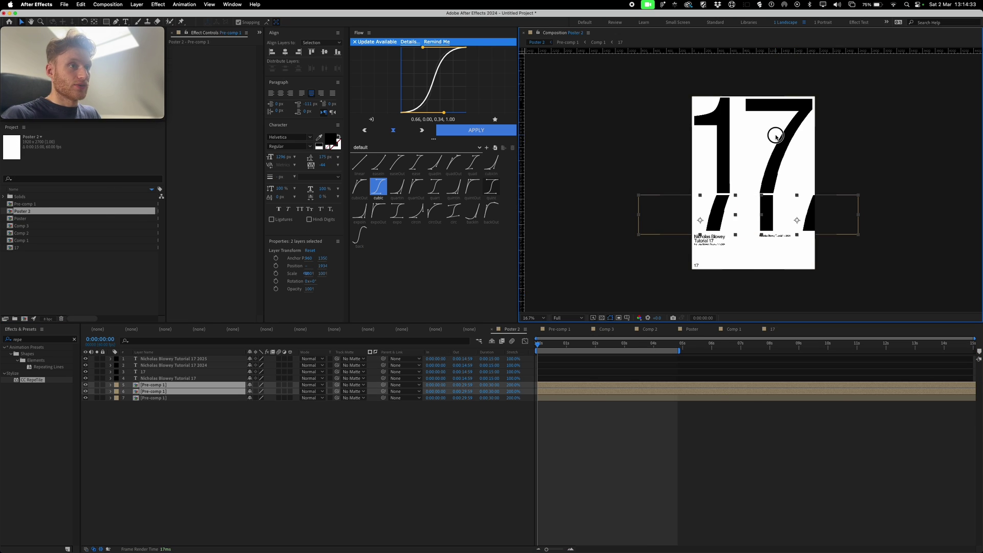
key(Delete)
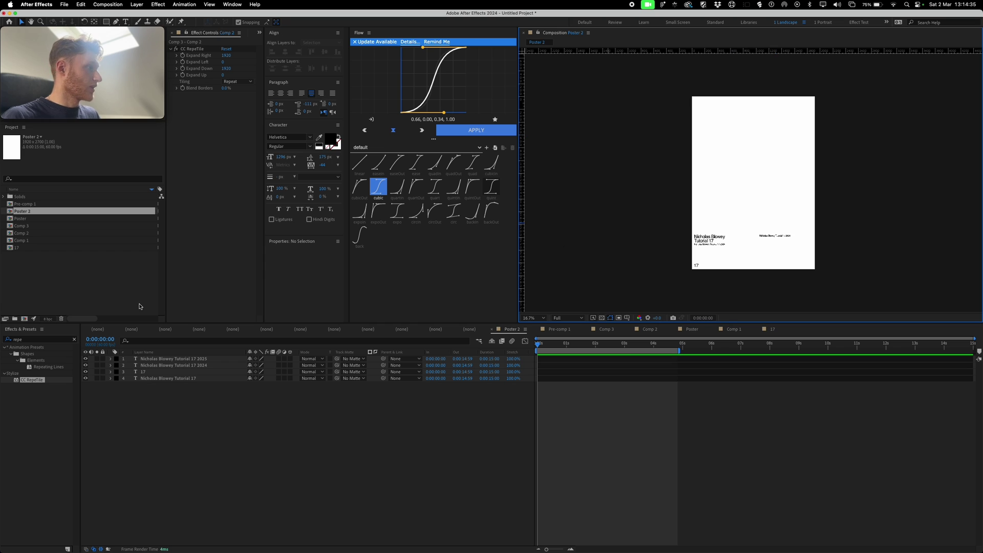
drag(21, 222, 746, 166)
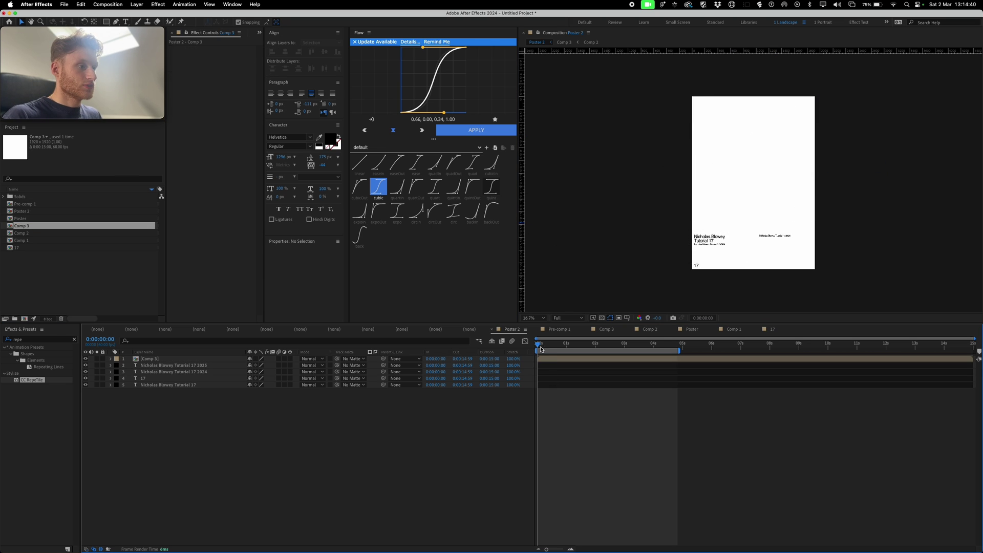
drag(537, 345, 598, 352)
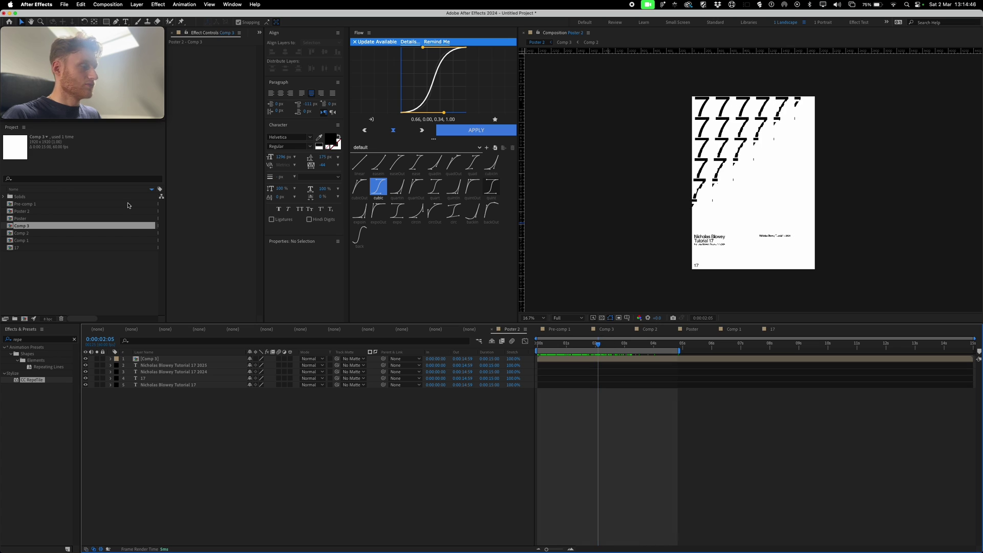
Add the Poster composition as the uppermost layer of Poster 2 and preview it.
click(26, 219)
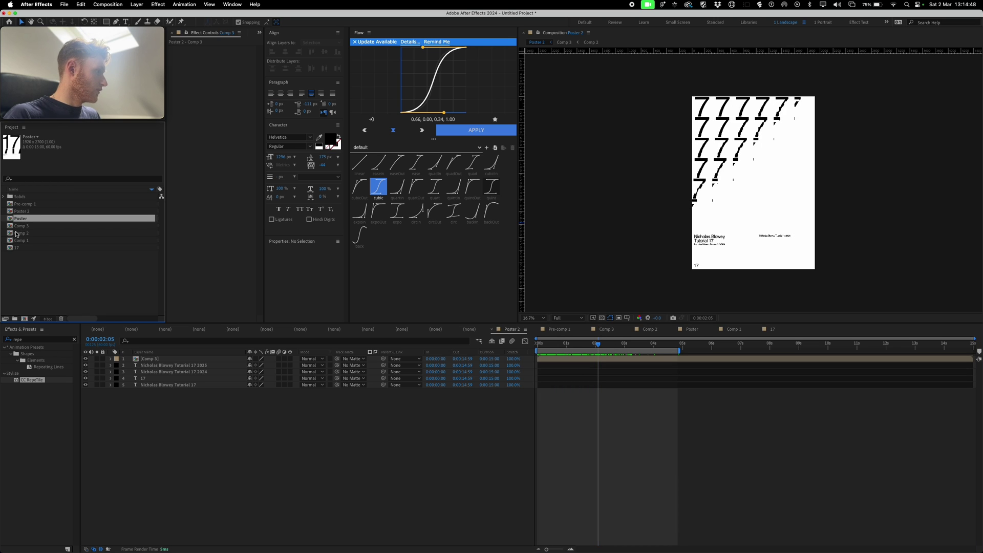
drag(17, 217, 164, 358)
key(space)
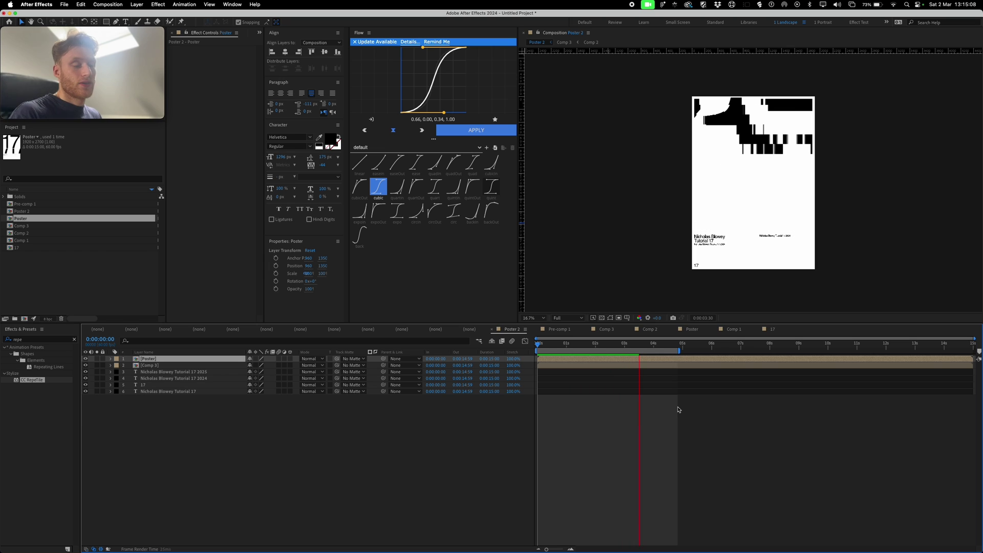
Open the nested Poster composition and select Comp 2 among the project items.
double_click(656, 358)
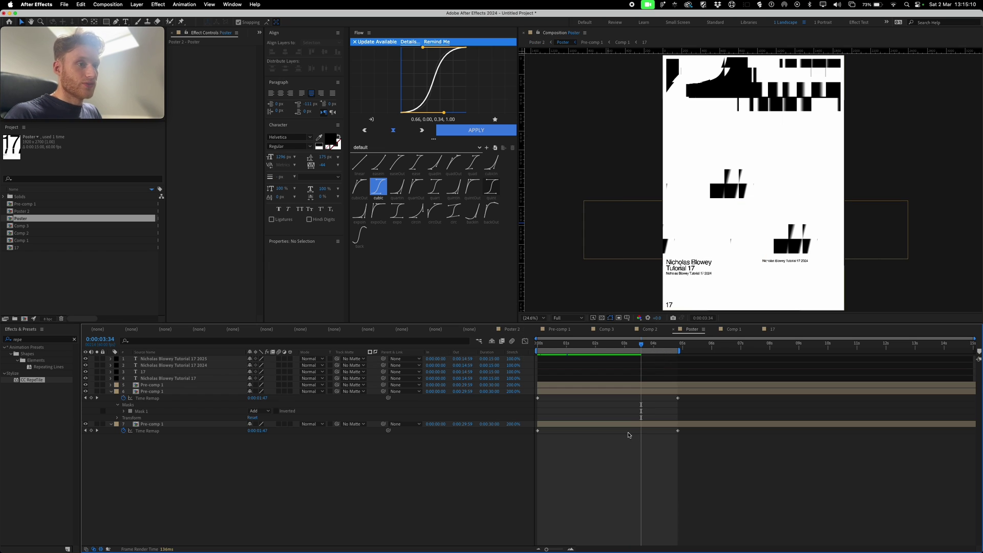
click(37, 233)
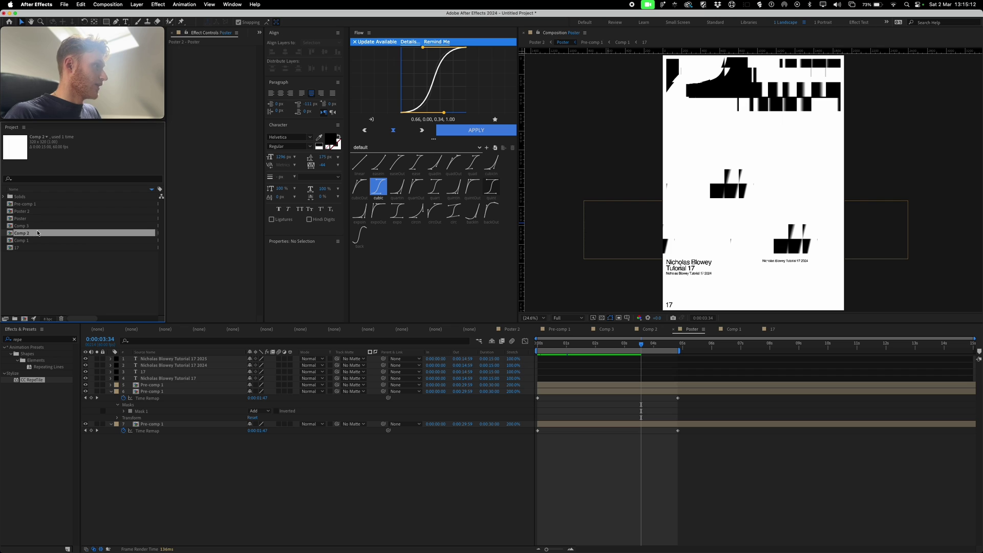